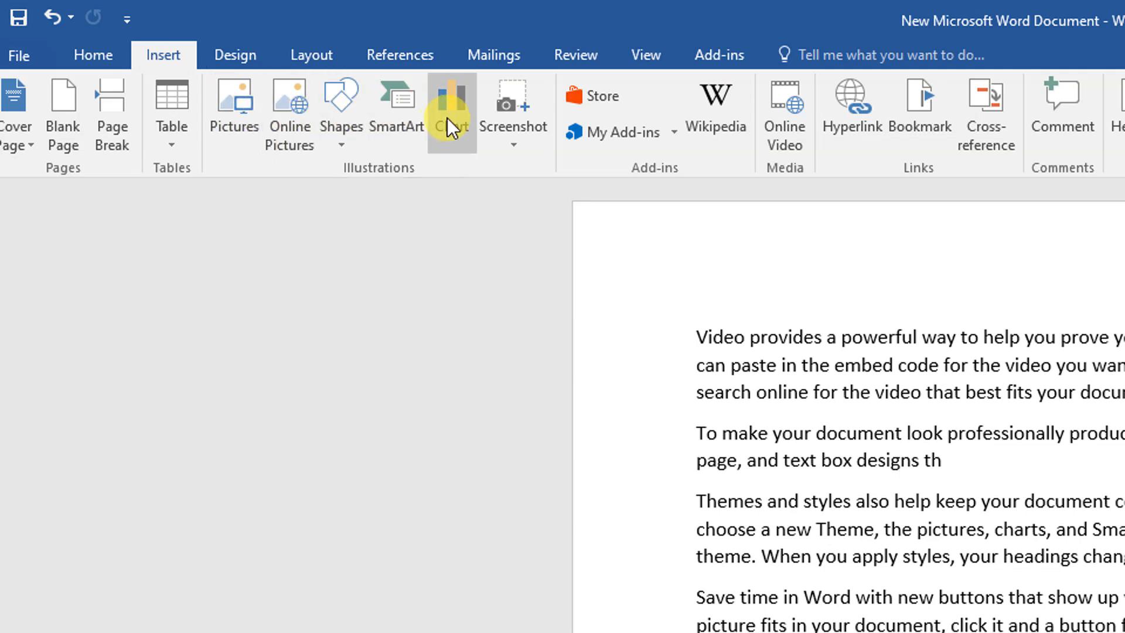
# - Insert the picture ss from the Pictures folder into the document
pyautogui.click(240, 126)
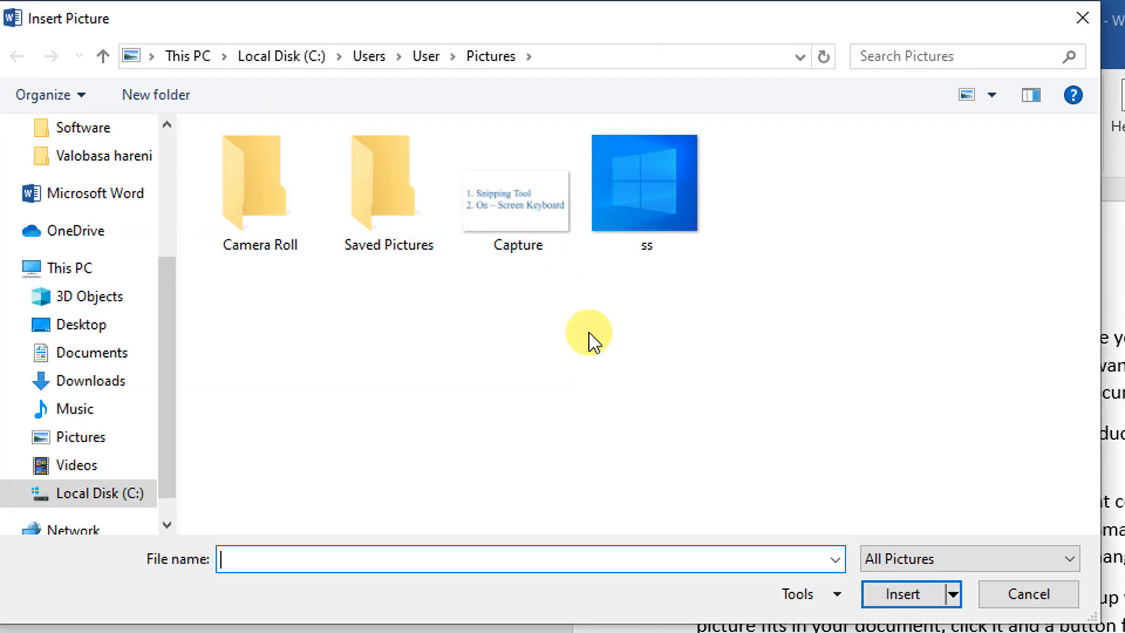
pyautogui.click(106, 444)
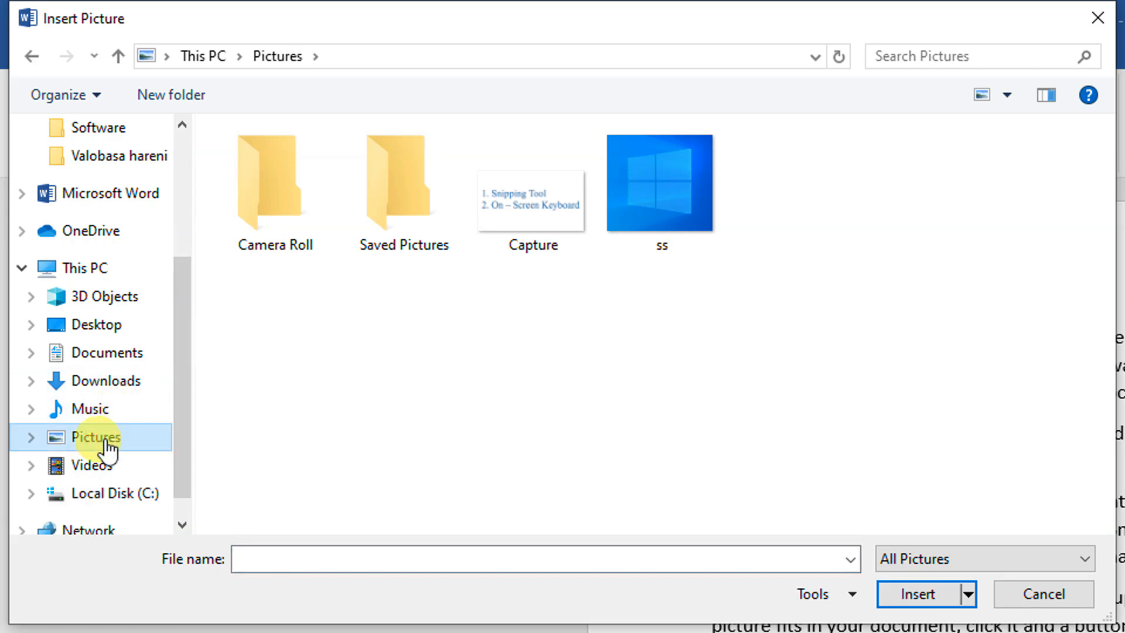
pyautogui.click(672, 184)
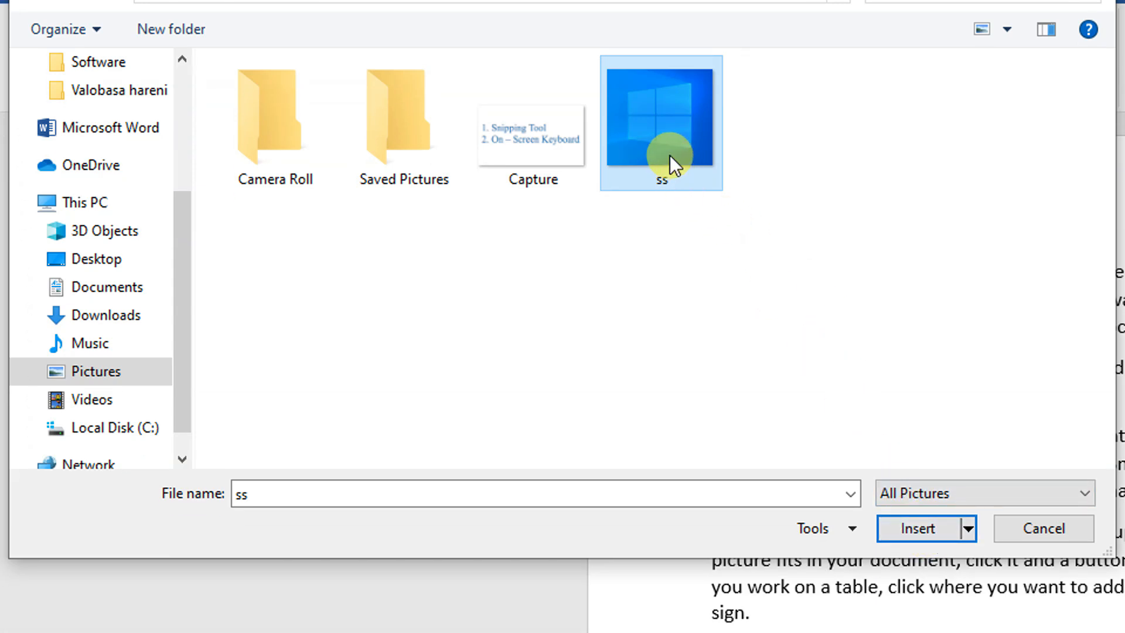
pyautogui.doubleClick(670, 152)
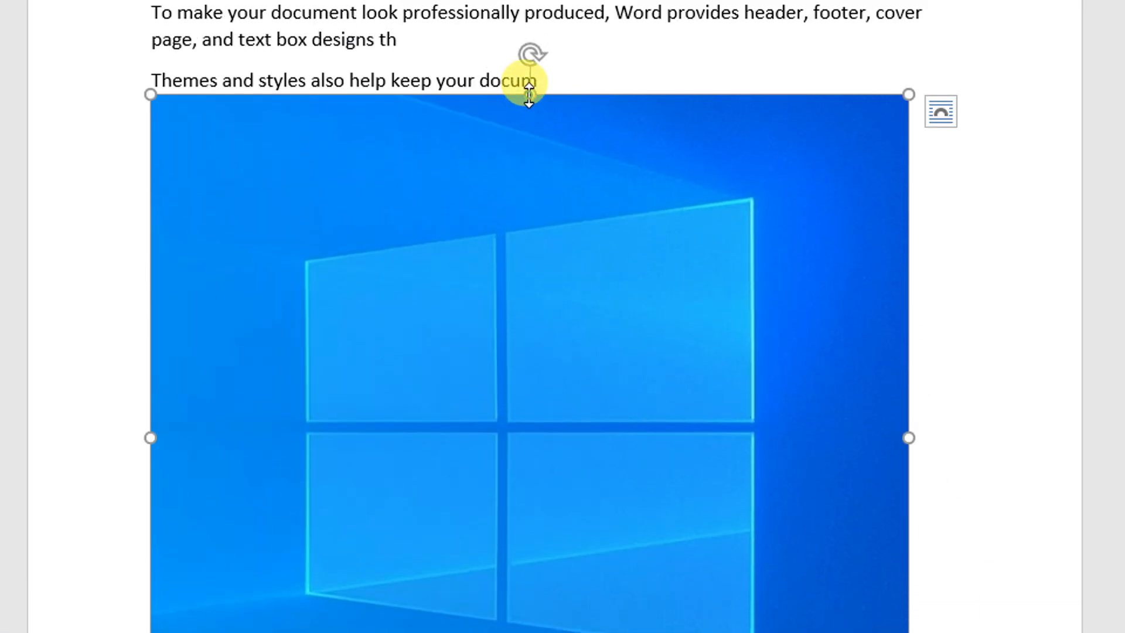
# - Shrink the inserted picture to less than half of the text width, then deselect it
pyautogui.moveTo(529, 94); pyautogui.dragTo(529, 237)
pyautogui.moveTo(910, 365); pyautogui.dragTo(702, 365)
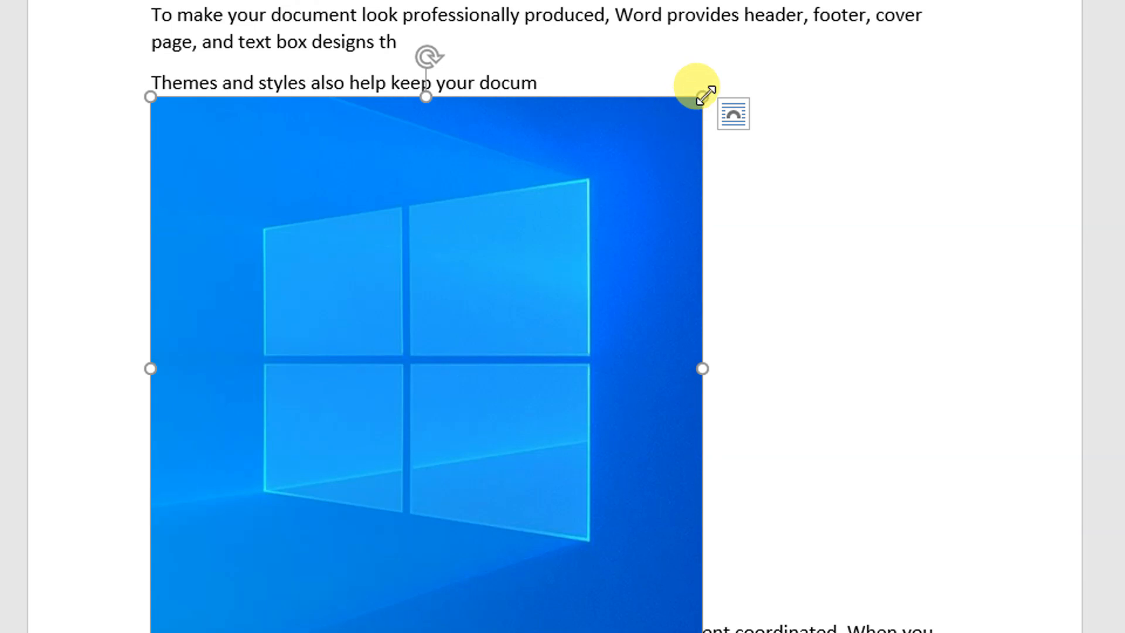
pyautogui.scroll(-2, 703, 352)
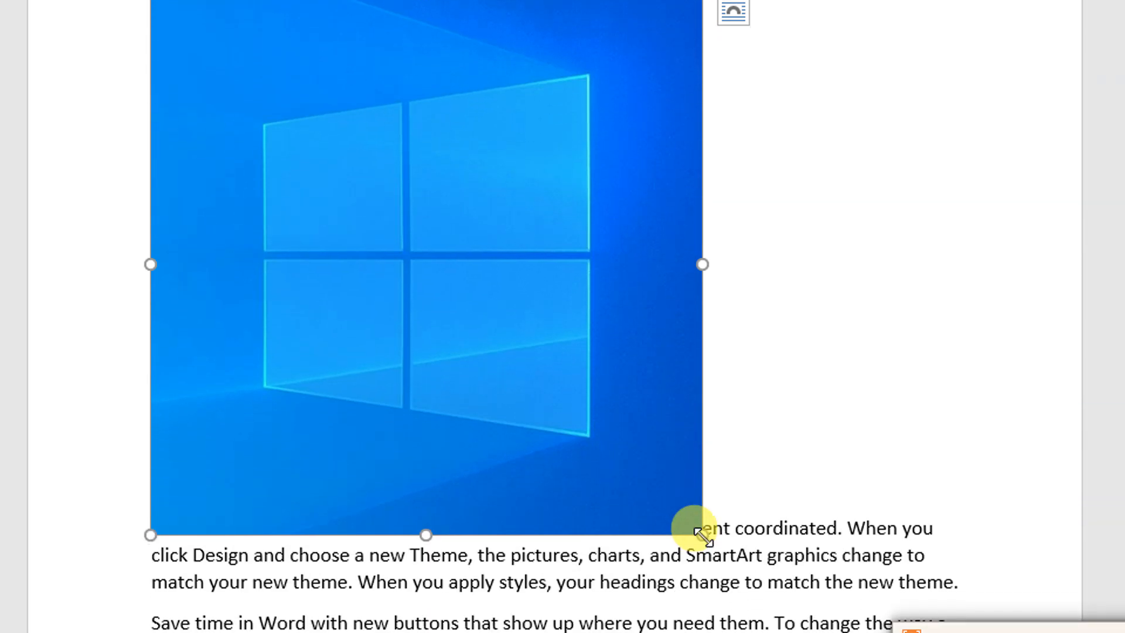
pyautogui.moveTo(703, 533); pyautogui.dragTo(497, 168)
pyautogui.scroll(3, 640, 209)
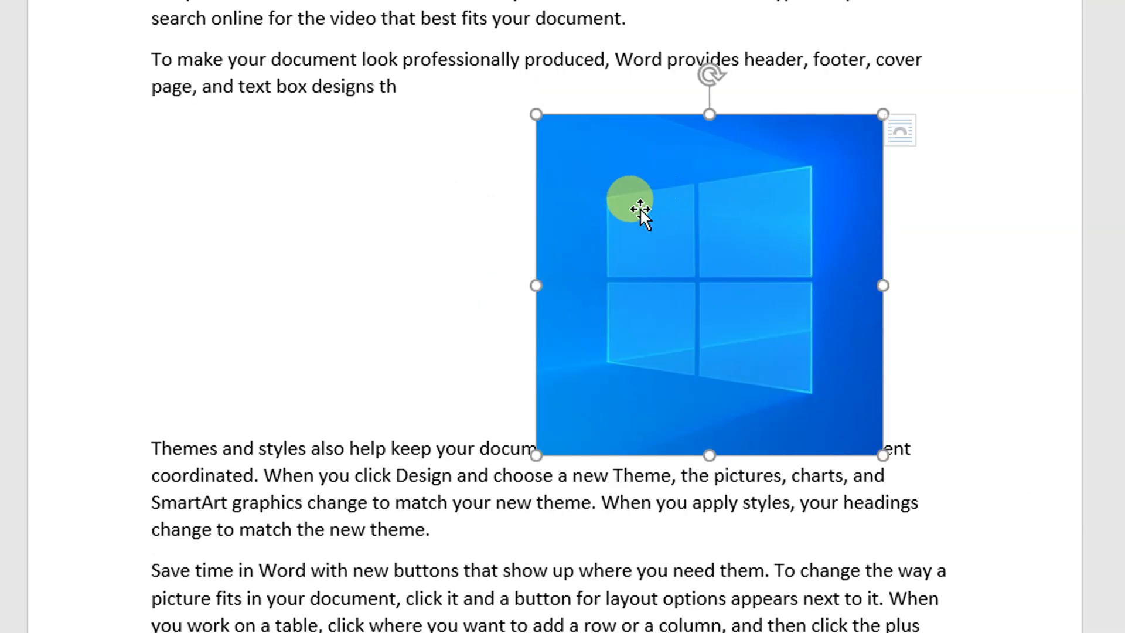
pyautogui.click(446, 201)
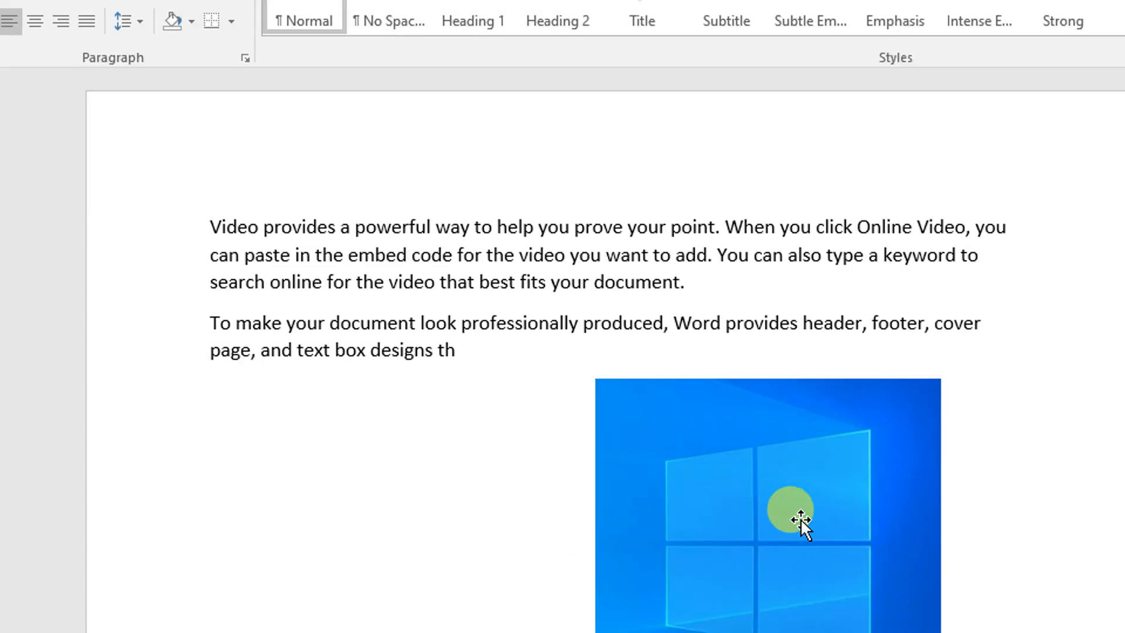
# - Set the picture's text wrapping to Square and move it slightly left between the paragraphs
pyautogui.doubleClick(806, 524)
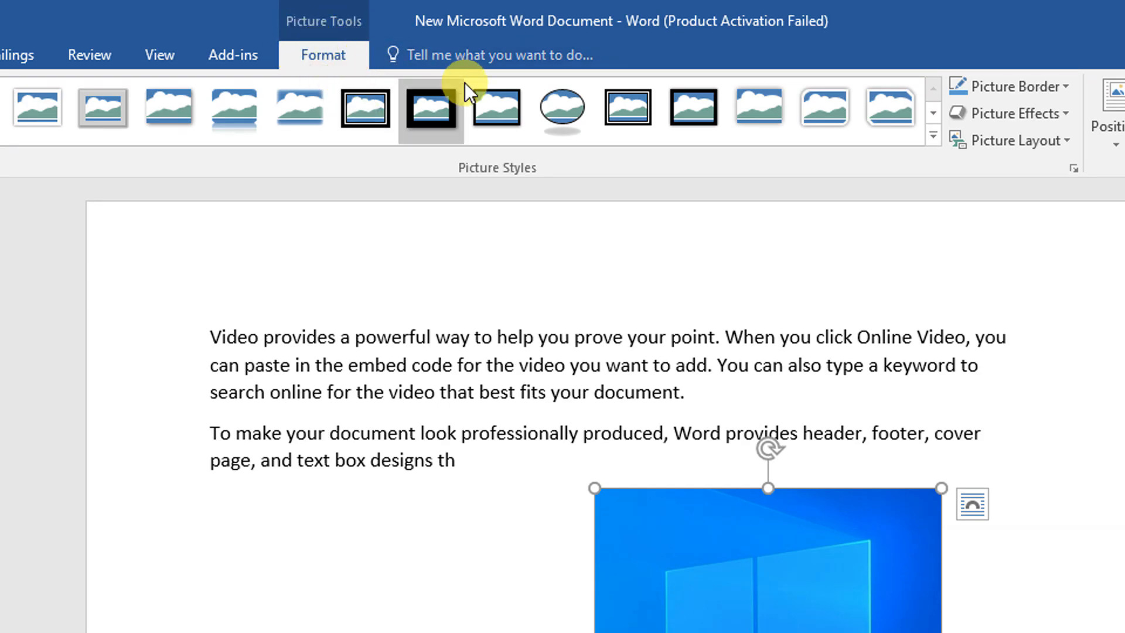
pyautogui.scroll(-3, 791, 427)
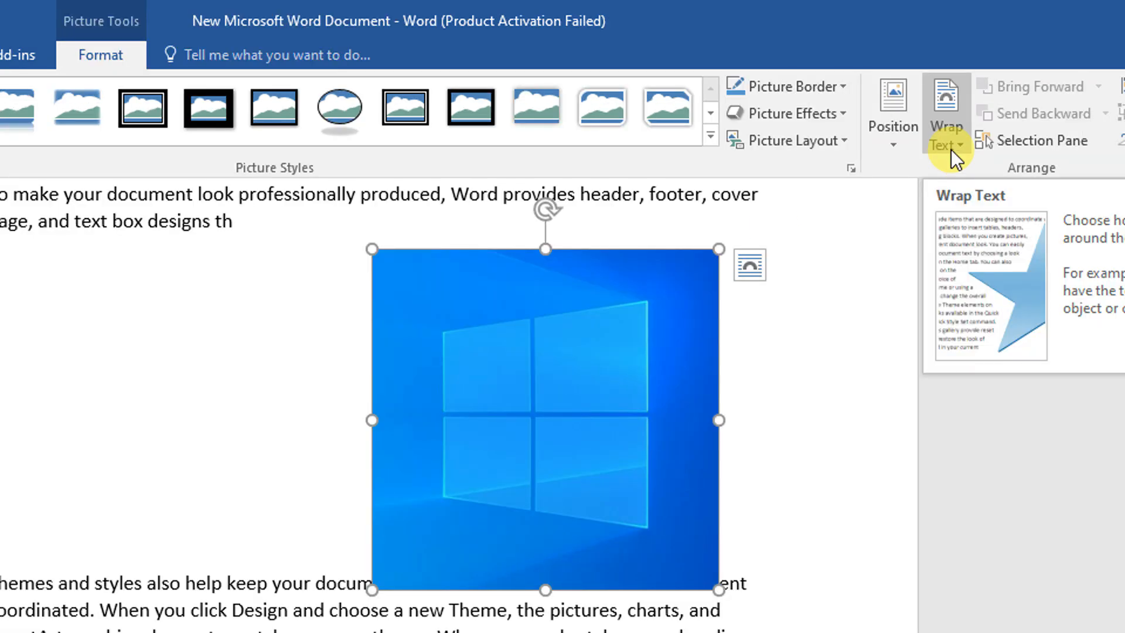
pyautogui.click(951, 150)
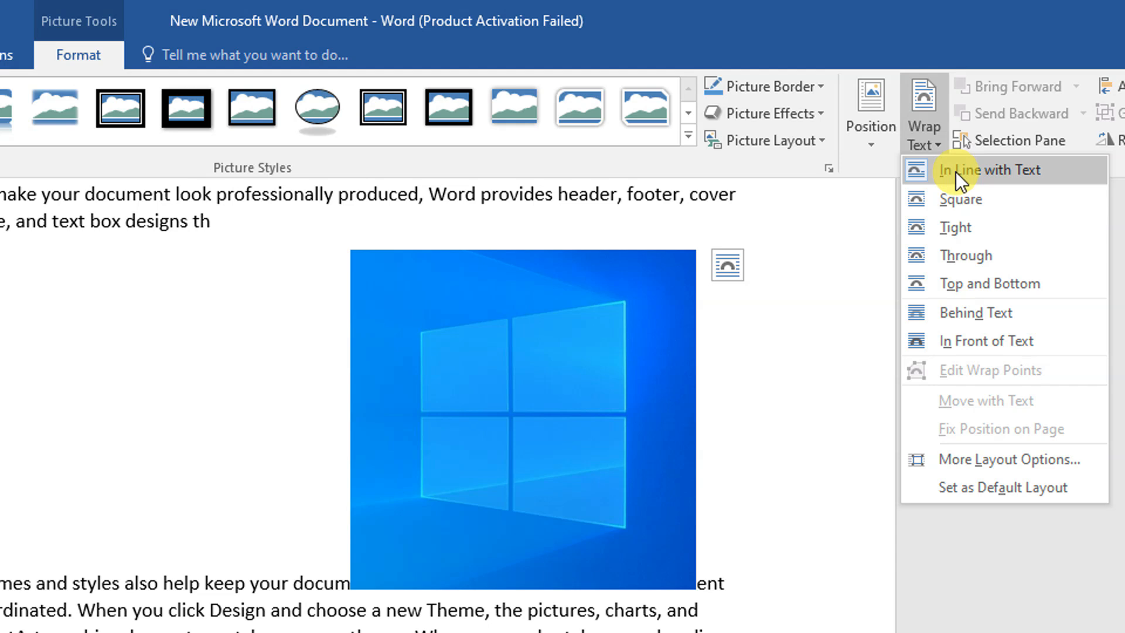
pyautogui.click(955, 202)
pyautogui.moveTo(522, 378); pyautogui.dragTo(430, 370)
# - Change the picture's text wrapping to Top and Bottom and shift it slightly upward
pyautogui.click(916, 148)
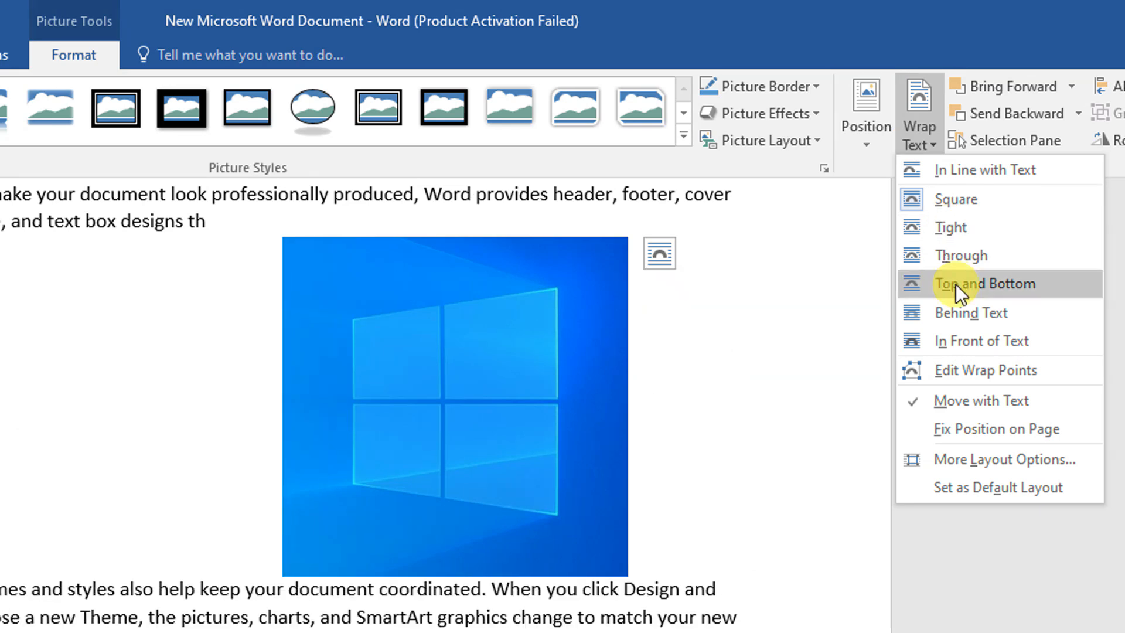
pyautogui.click(955, 283)
pyautogui.moveTo(454, 404)
pyautogui.mouseDown()
pyautogui.moveTo(437, 484)
pyautogui.moveTo(456, 351)
pyautogui.moveTo(456, 383)
pyautogui.mouseUp()
# - Place the picture Behind Text and test selecting the words lying over it
pyautogui.click(929, 139)
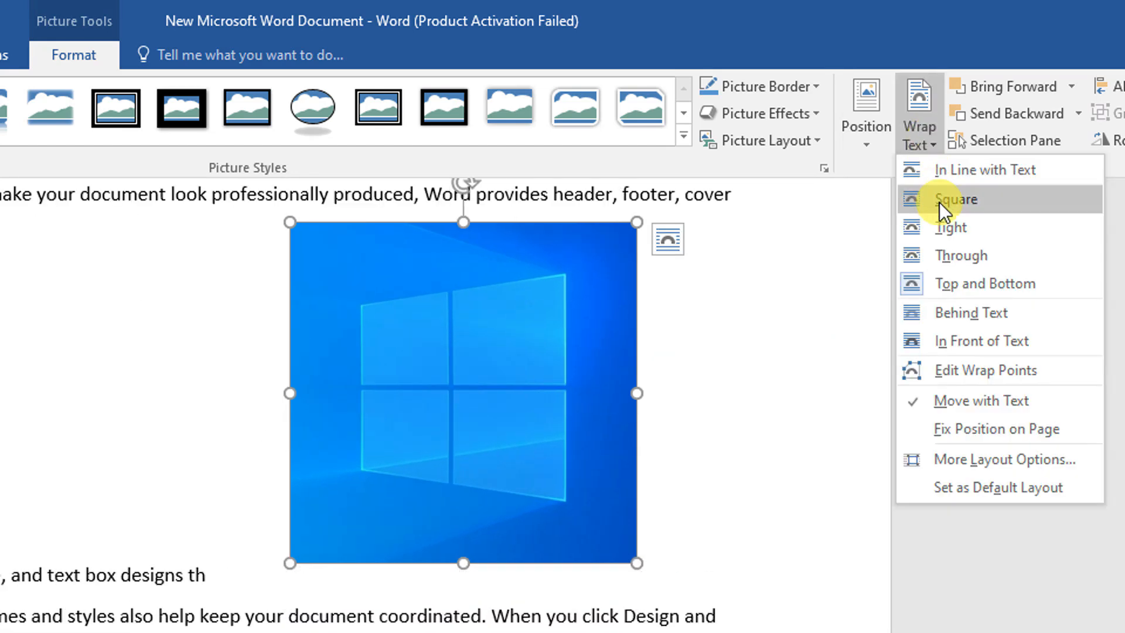
pyautogui.click(955, 315)
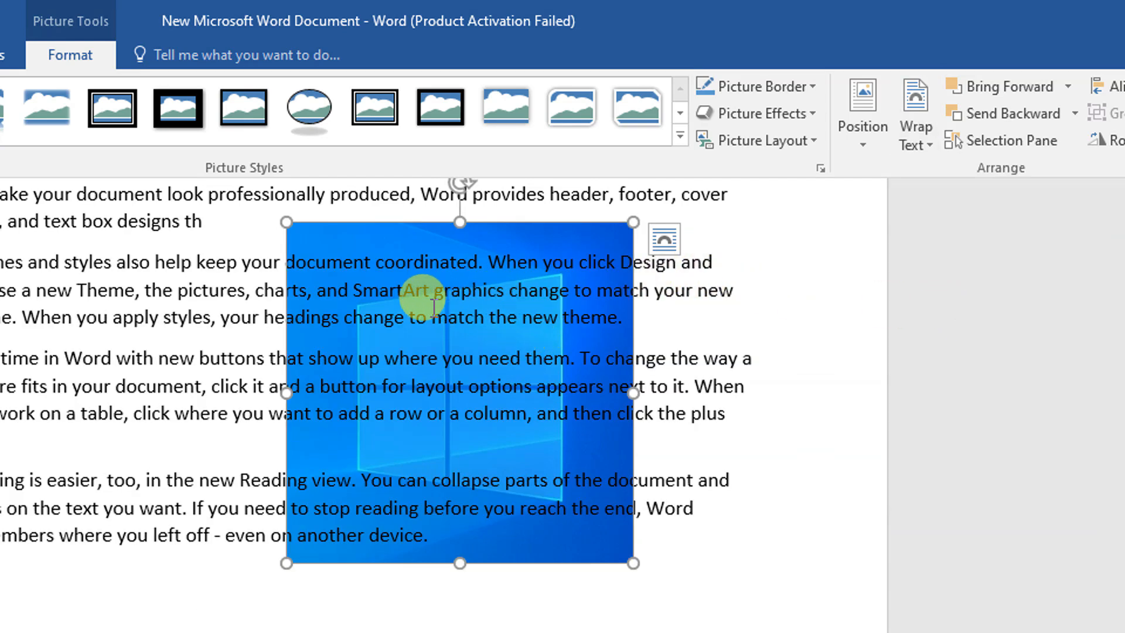
pyautogui.click(375, 292)
pyautogui.moveTo(413, 281); pyautogui.dragTo(550, 279)
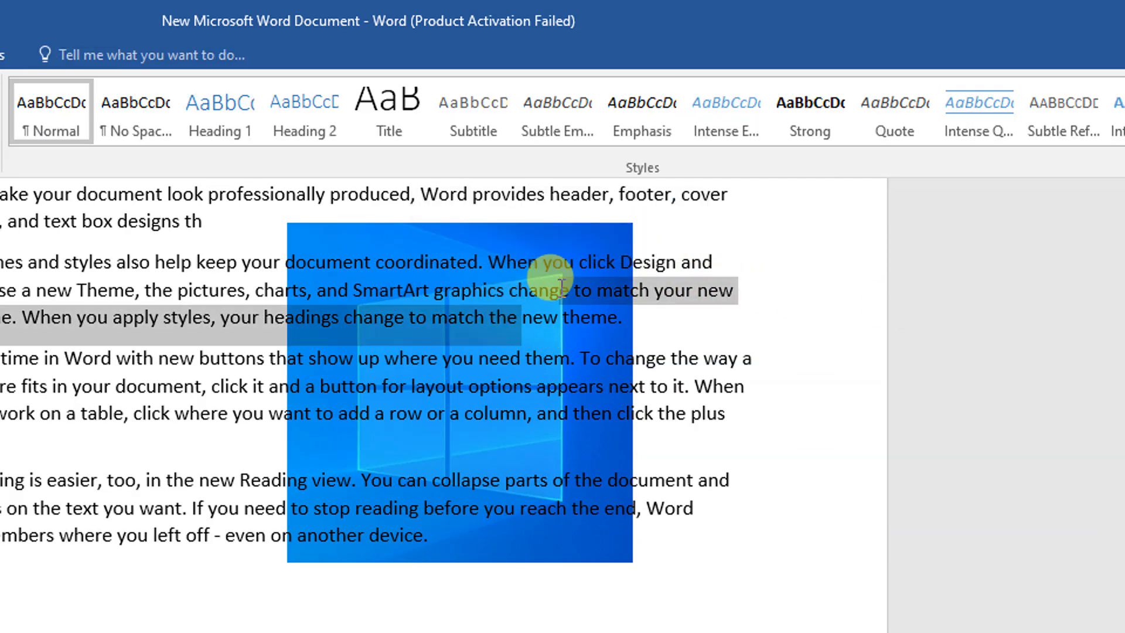
pyautogui.click(516, 246)
pyautogui.click(388, 234)
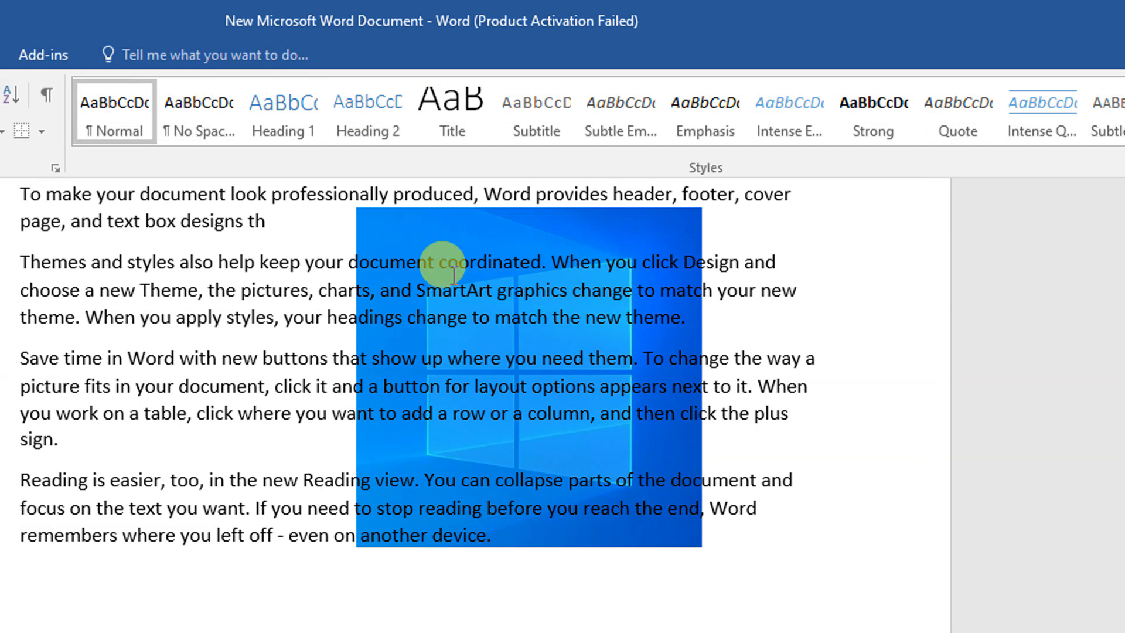
# - Set the picture's wrapping to In Front of Text and move it up over the opening paragraphs
pyautogui.click(141, 55)
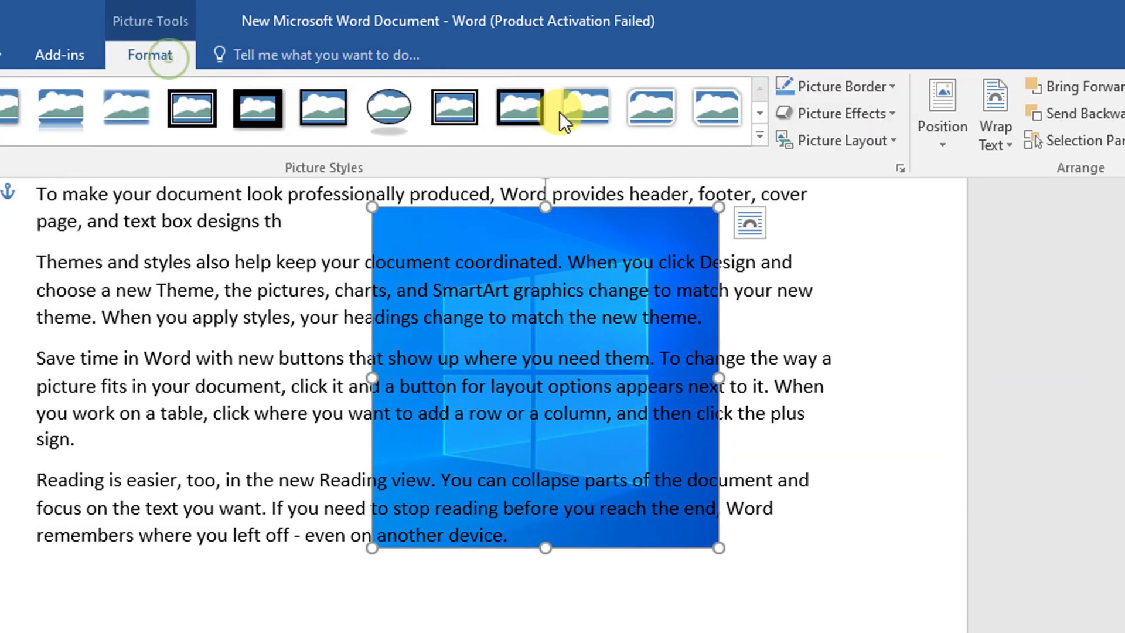
pyautogui.click(975, 126)
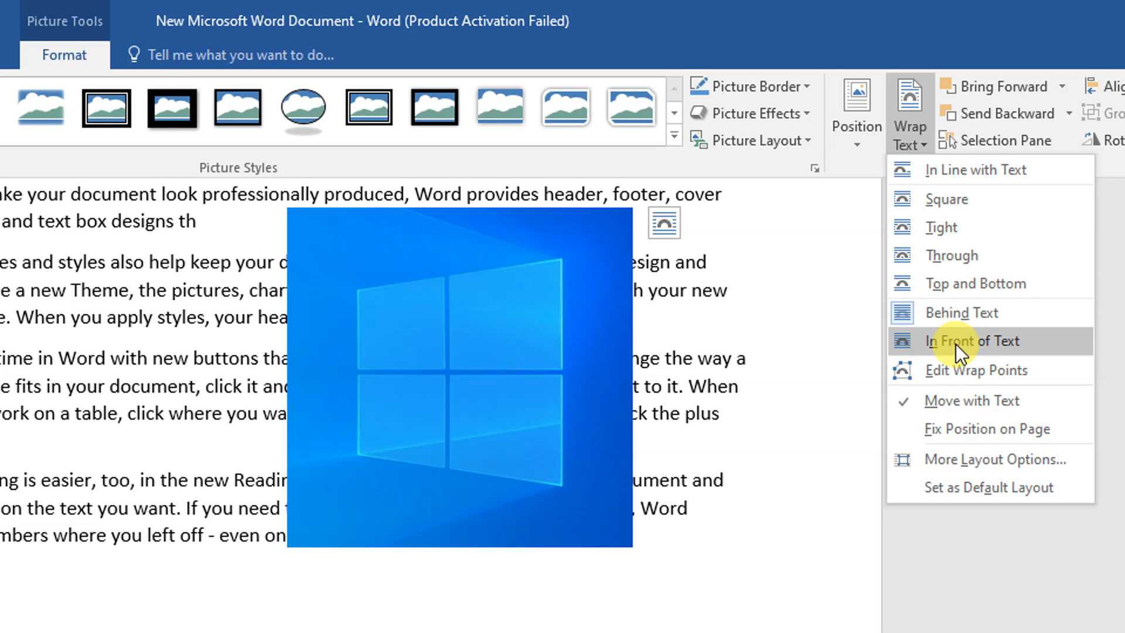
pyautogui.click(956, 343)
pyautogui.moveTo(503, 342); pyautogui.dragTo(371, 367)
pyautogui.scroll(2, 406, 430)
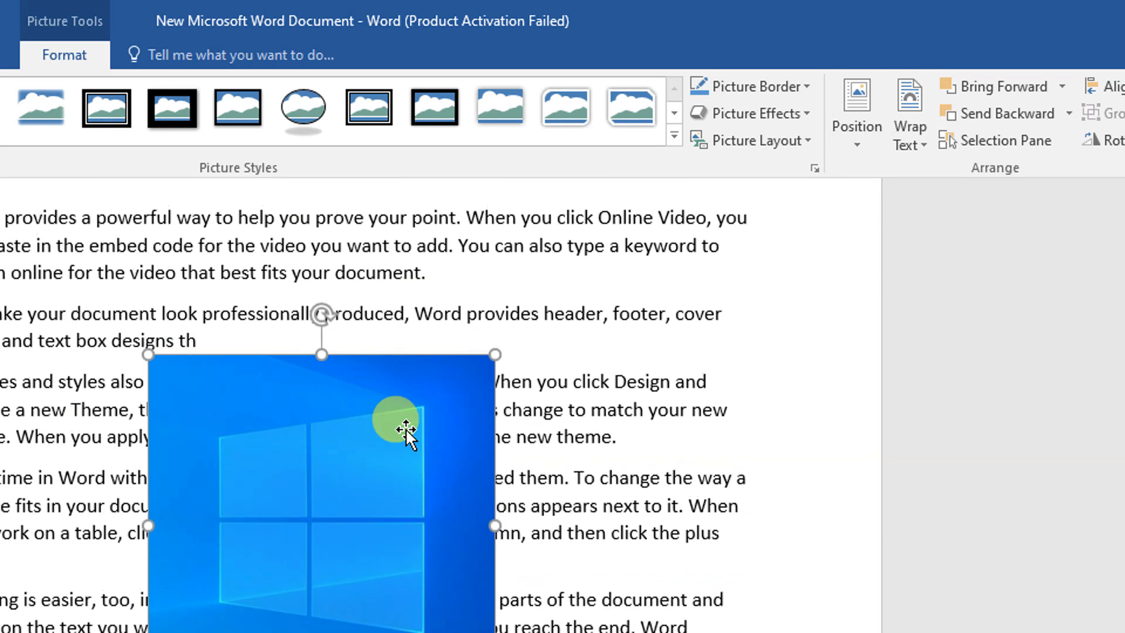
pyautogui.moveTo(349, 432); pyautogui.dragTo(381, 316)
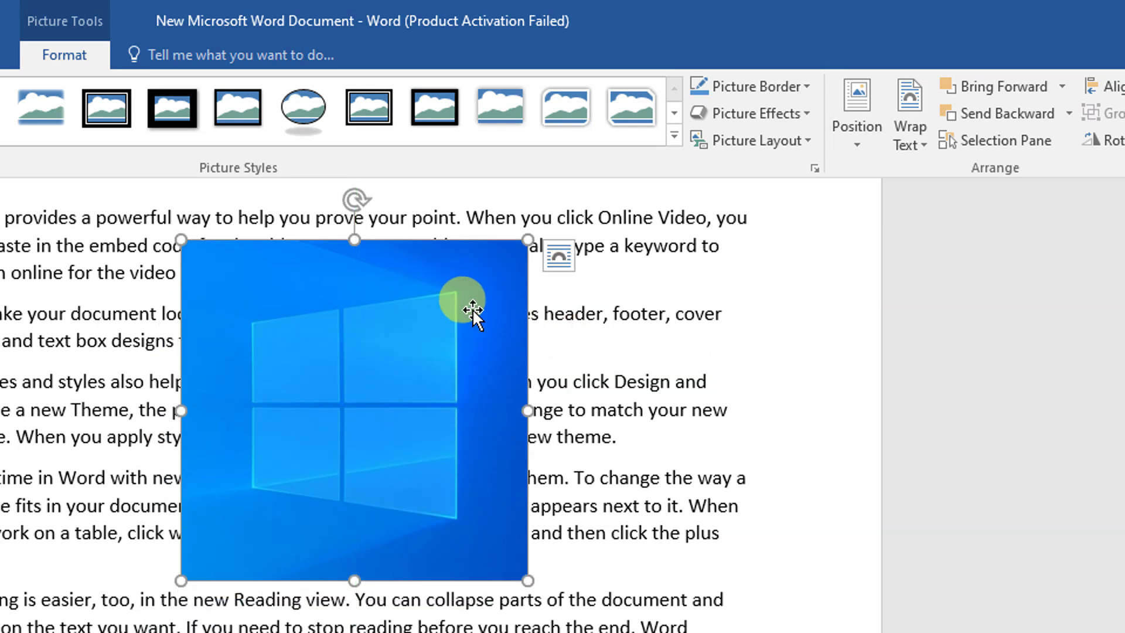
# - Open the picture's layout options and move the picture around over the paragraphs
pyautogui.click(560, 260)
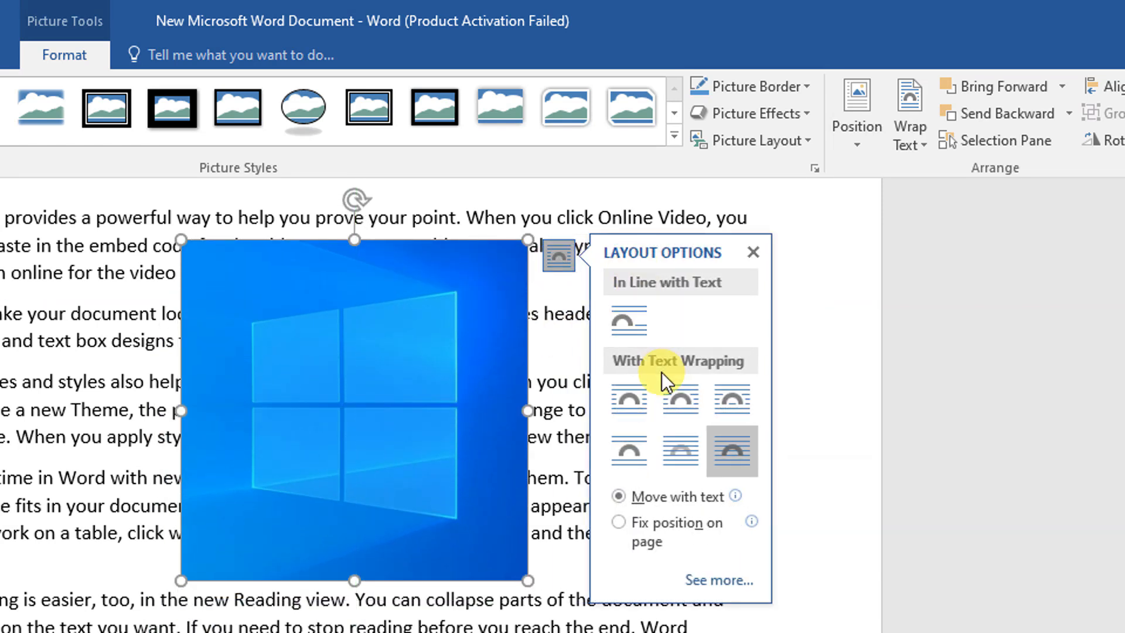
pyautogui.moveTo(447, 300); pyautogui.dragTo(504, 307)
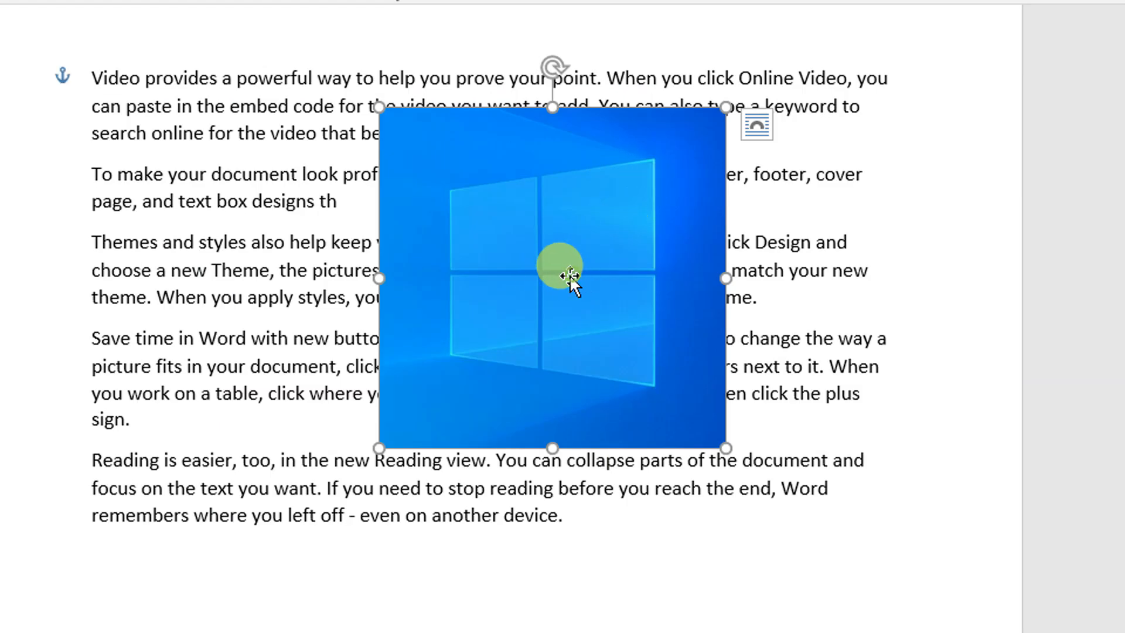
pyautogui.moveTo(494, 226); pyautogui.dragTo(518, 210)
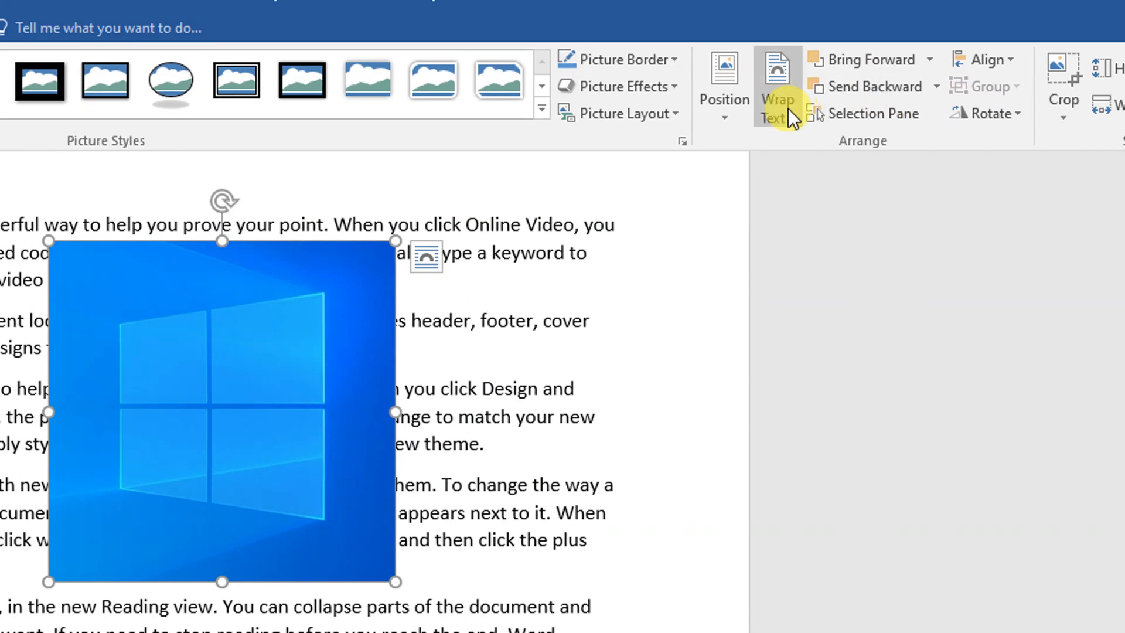
# - Position the picture at the bottom right of the page with text wrapping
pyautogui.click(726, 121)
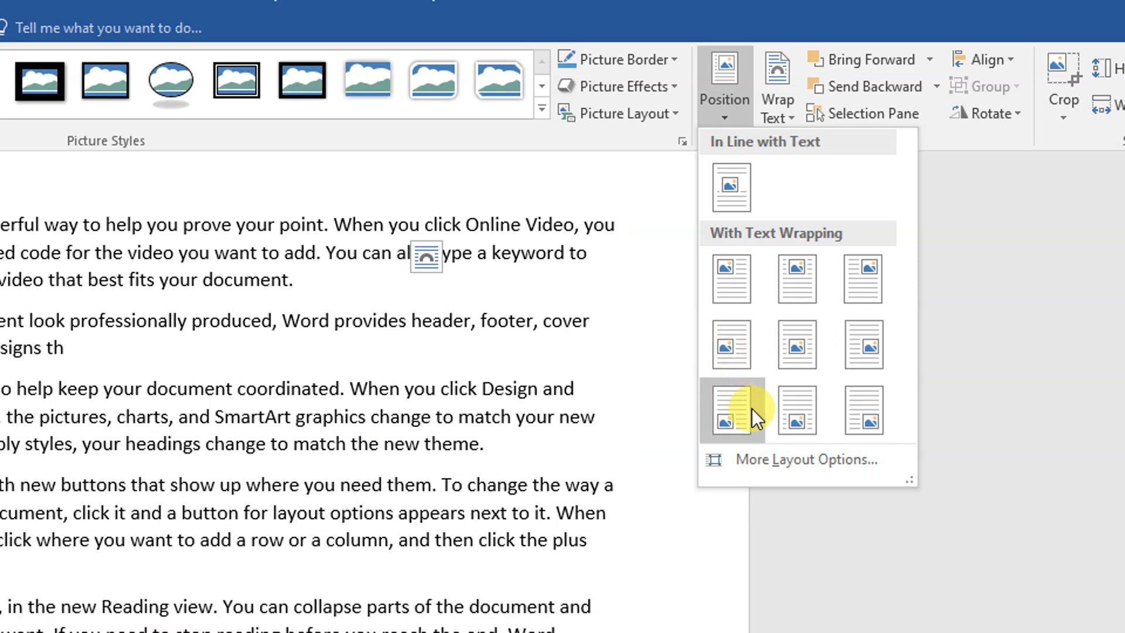
pyautogui.click(856, 421)
pyautogui.scroll(-2, 688, 615)
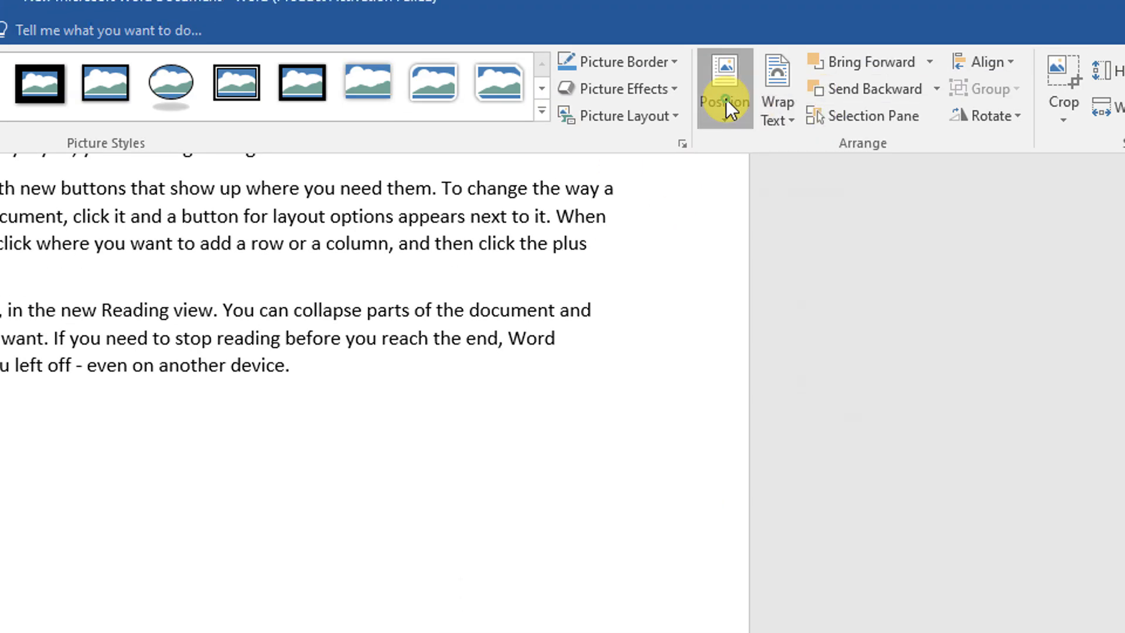
# - Position the picture at the top left with text wrapping, then move it into the middle of the text
pyautogui.click(726, 105)
pyautogui.click(732, 284)
pyautogui.scroll(6, 603, 327)
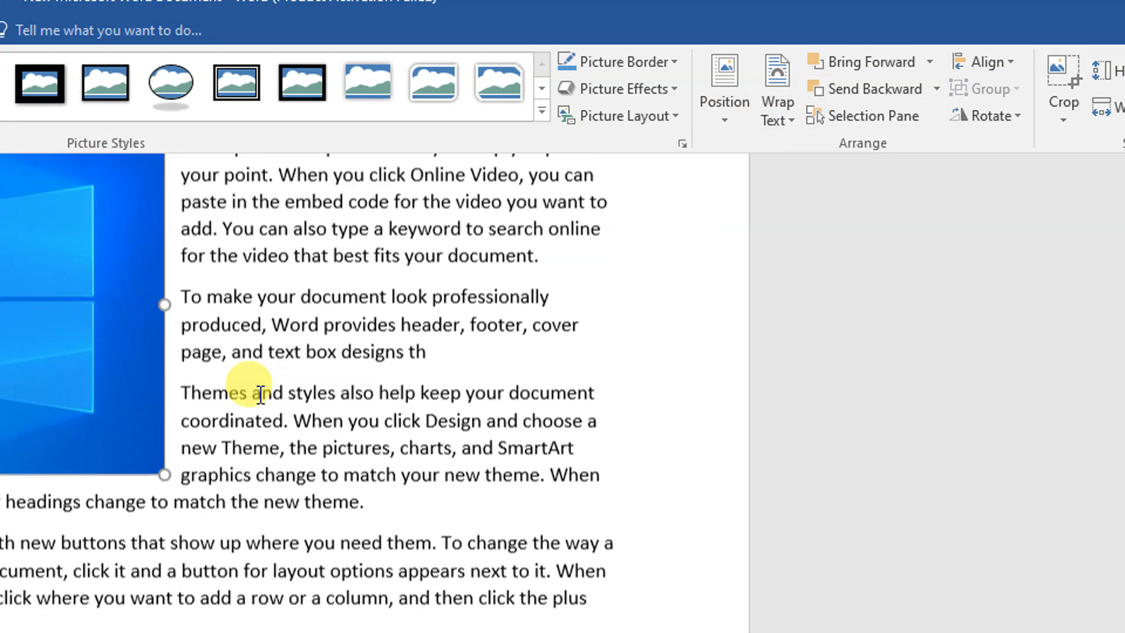
pyautogui.moveTo(164, 420); pyautogui.dragTo(356, 537)
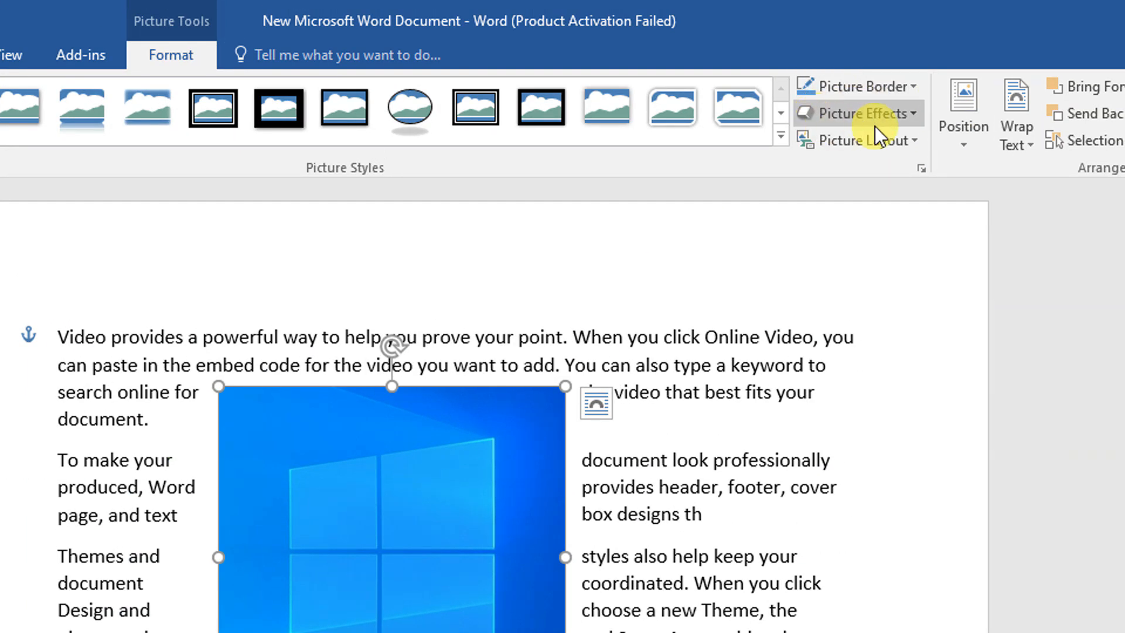
# - Examine the picture border colours and line weights available for the picture
pyautogui.click(891, 96)
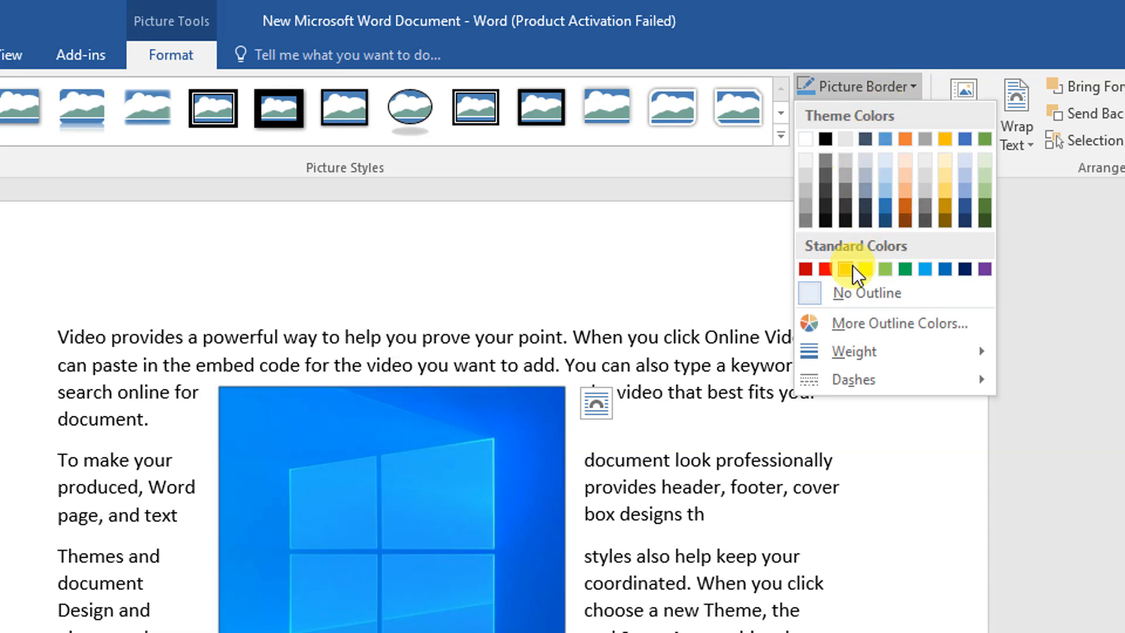
pyautogui.click(673, 460)
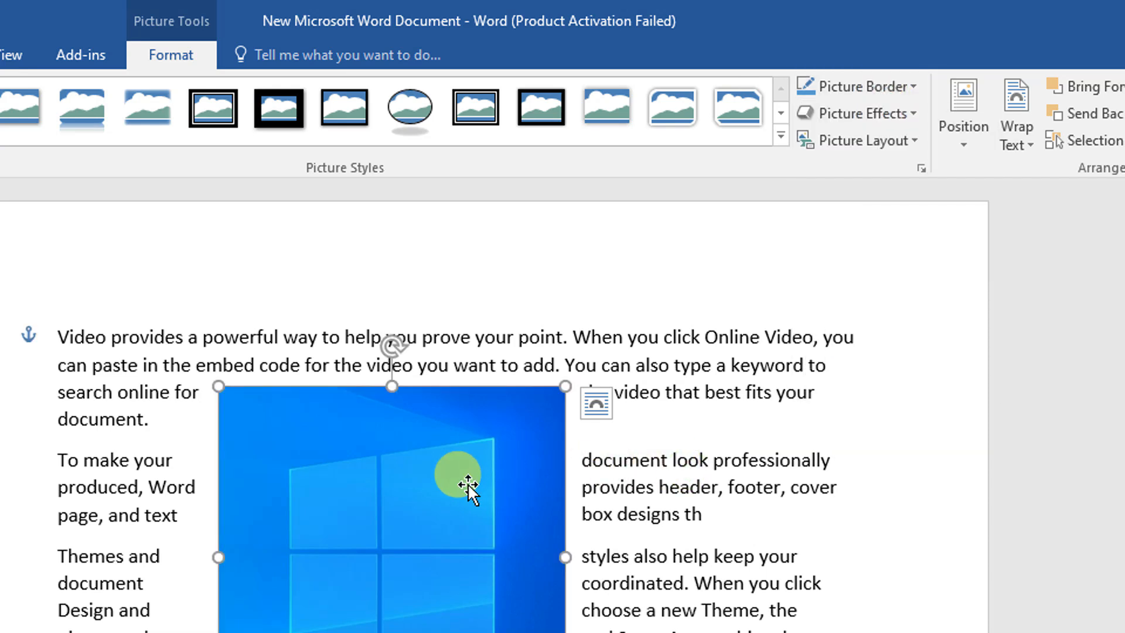
pyautogui.click(852, 88)
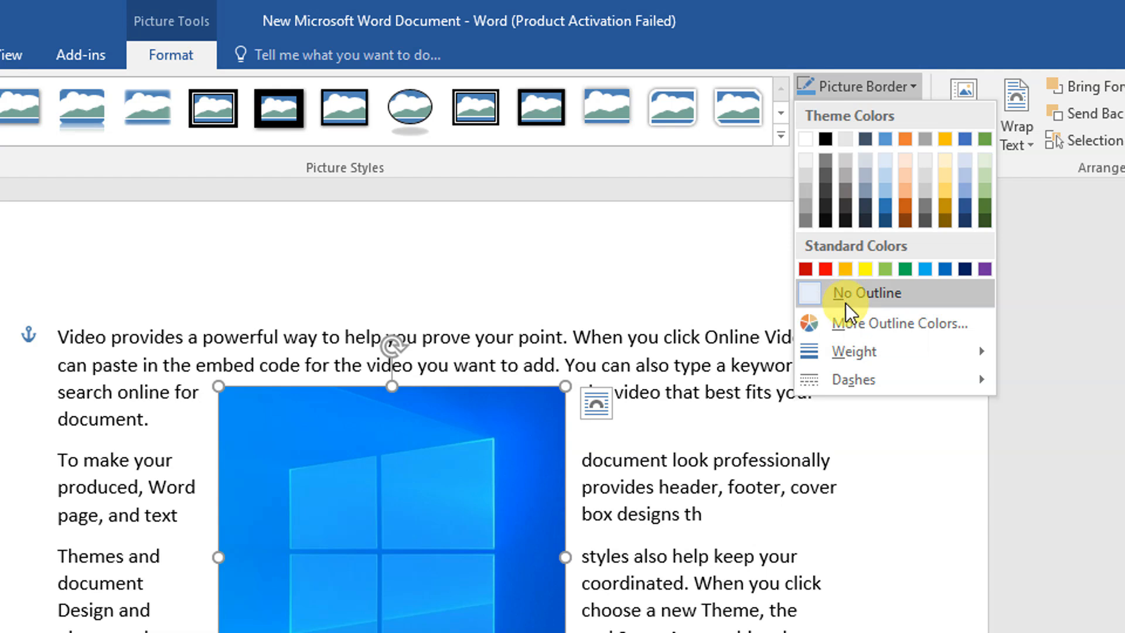
pyautogui.moveTo(846, 353)
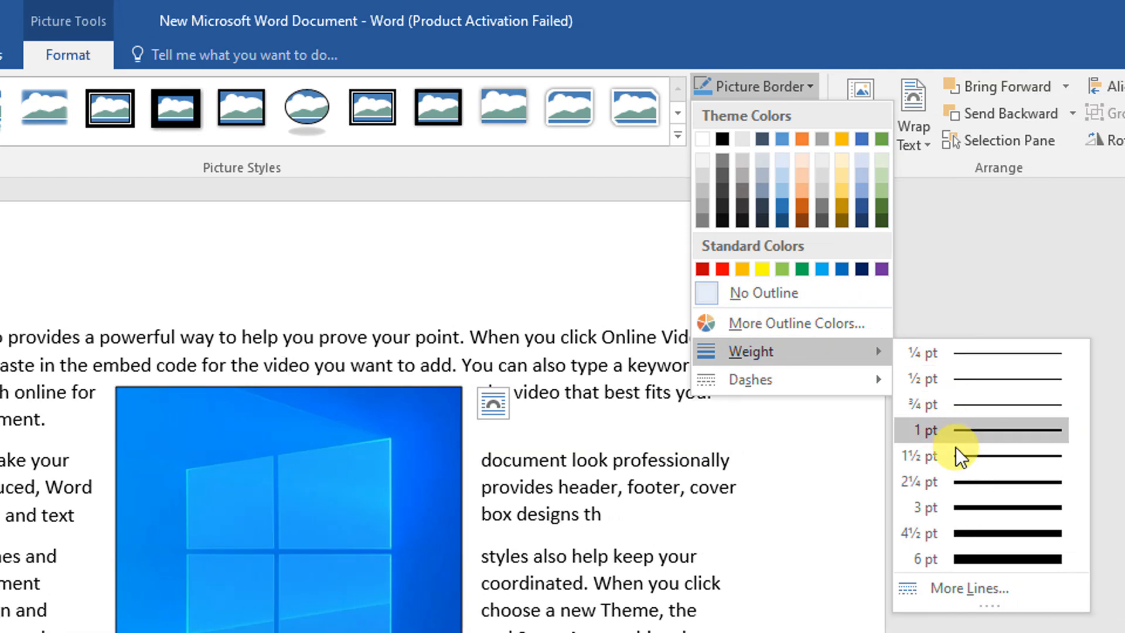
pyautogui.click(955, 506)
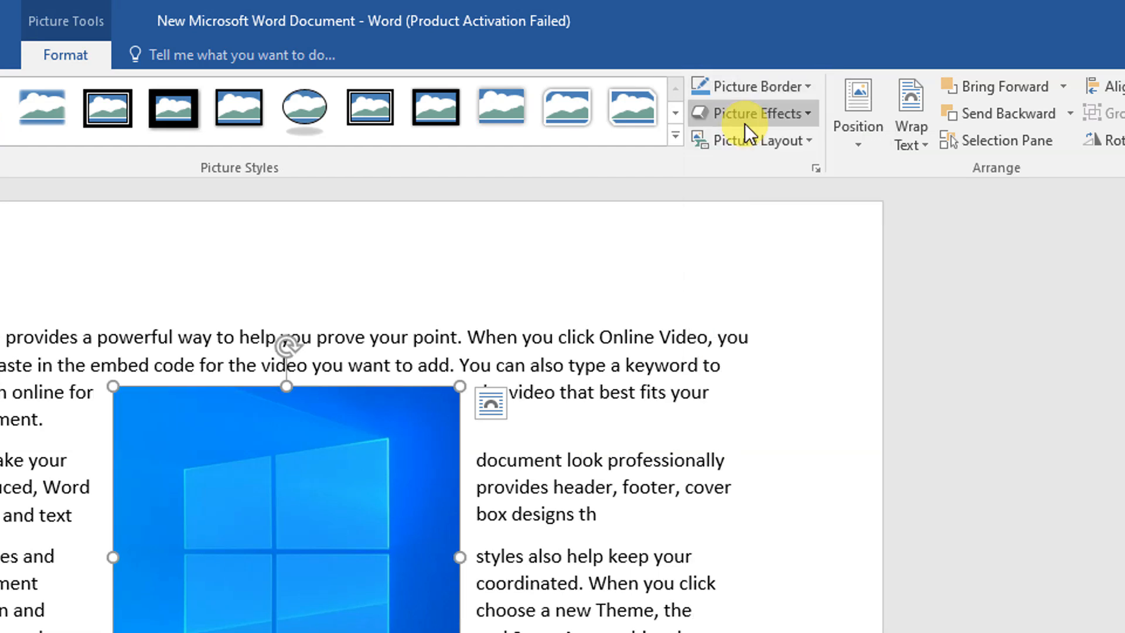
# - Preview the preset effects available for the selected picture, including the 3-D presets
pyautogui.click(747, 121)
pyautogui.moveTo(783, 167)
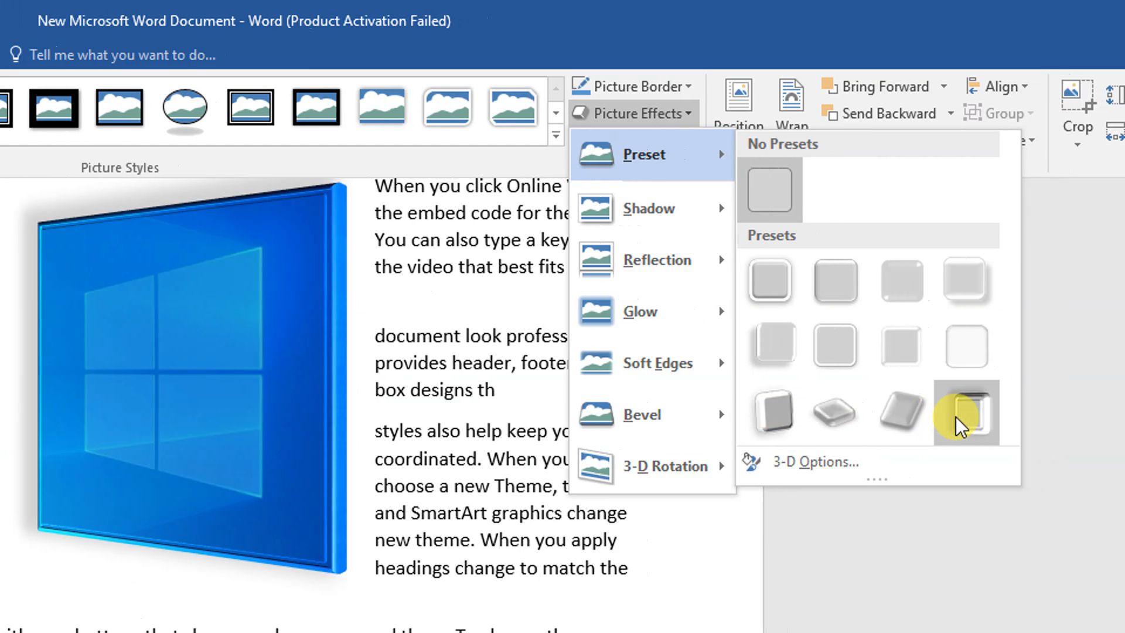
pyautogui.press('Escape')
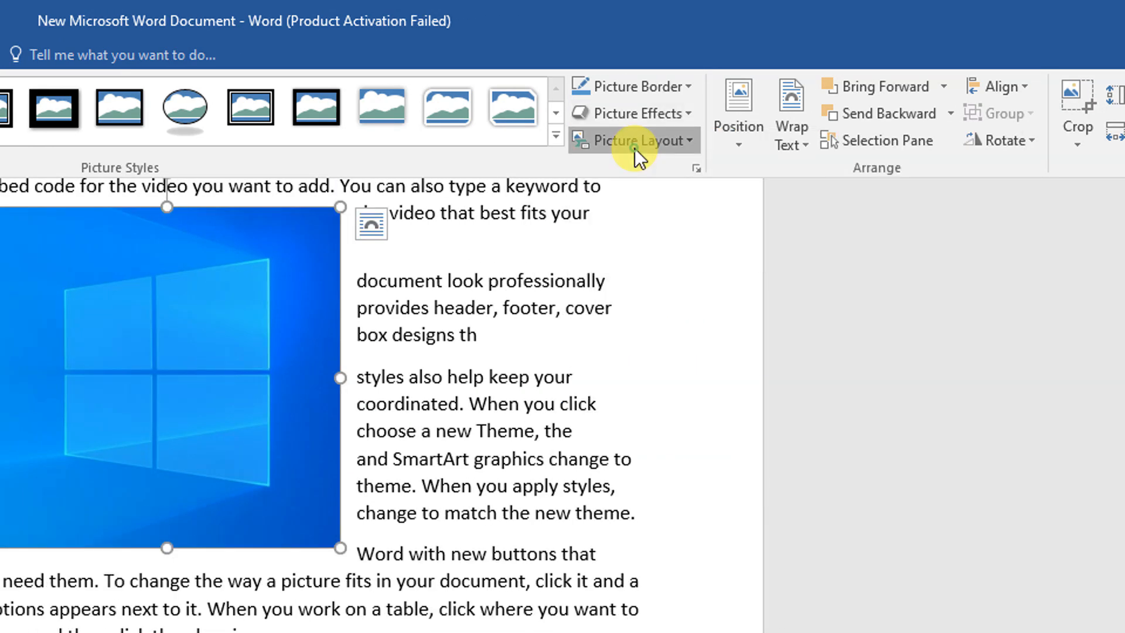
# - Try a SmartArt picture layout with one large block and several smaller ones on the picture, then undo it
pyautogui.click(634, 149)
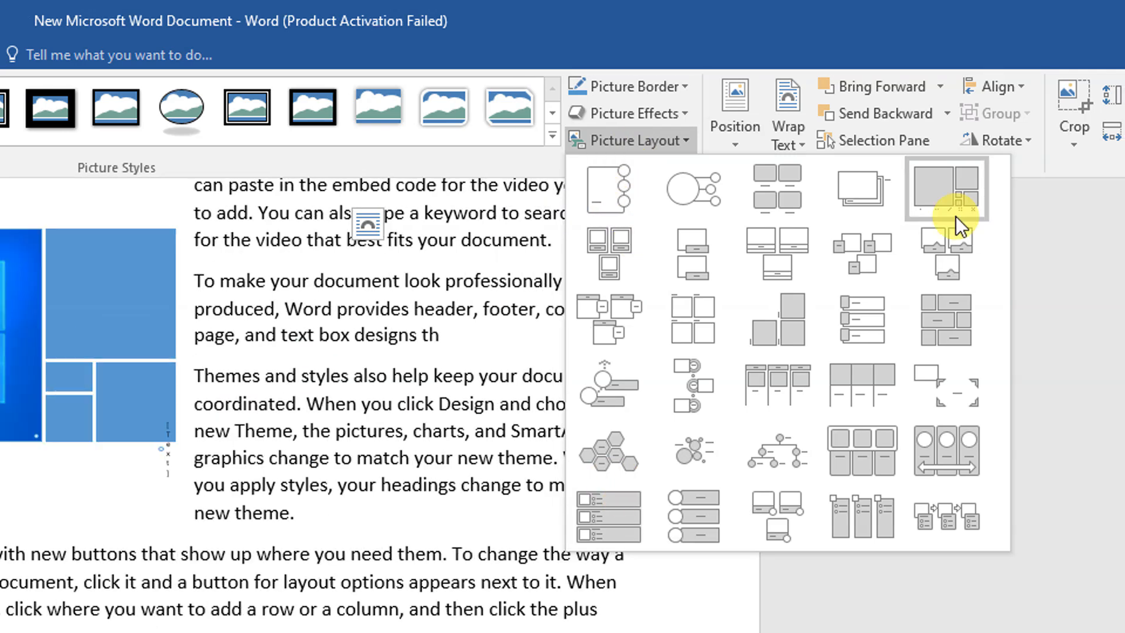
pyautogui.click(955, 216)
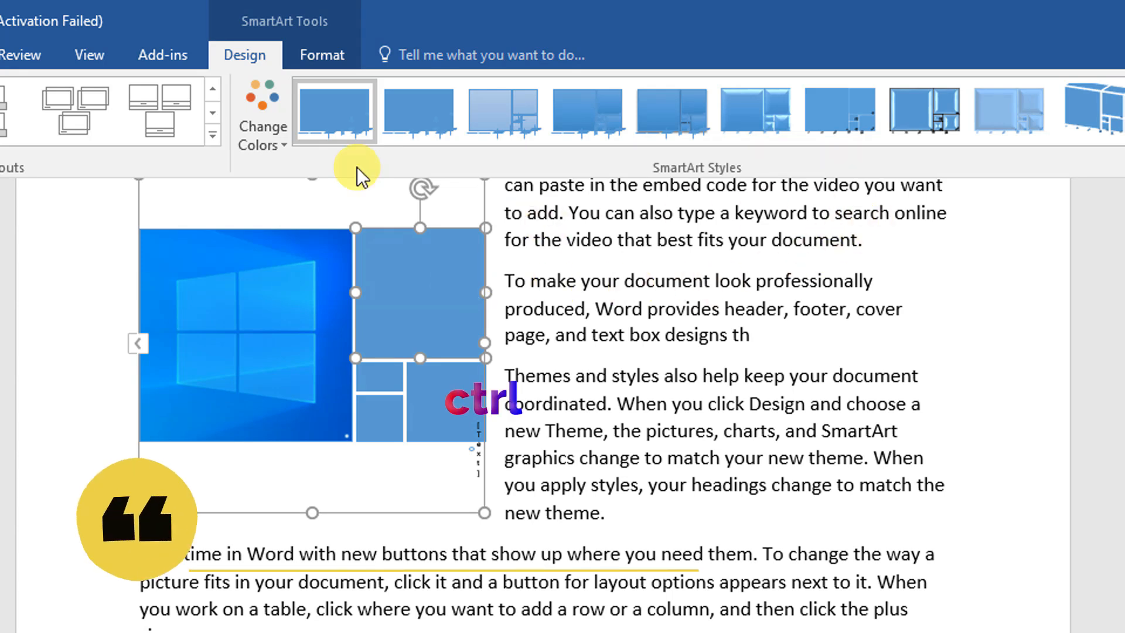
pyautogui.hotkey('ctrl', 'z')
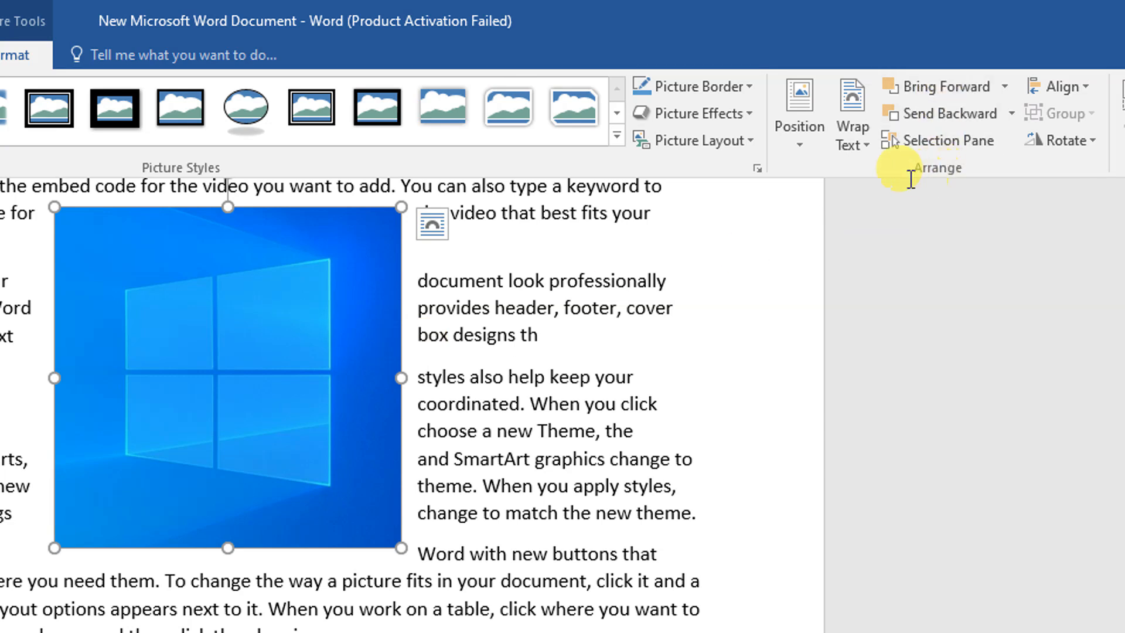
# - Insert the picture "Capture" from the Pictures folder into the document
pyautogui.click(173, 56)
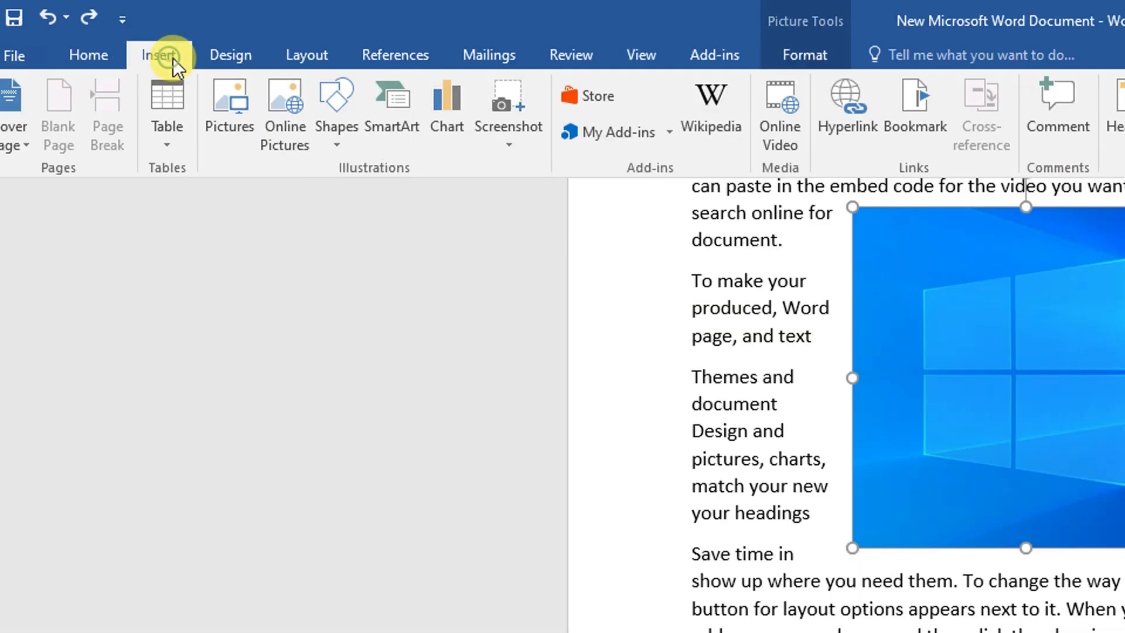
pyautogui.click(244, 132)
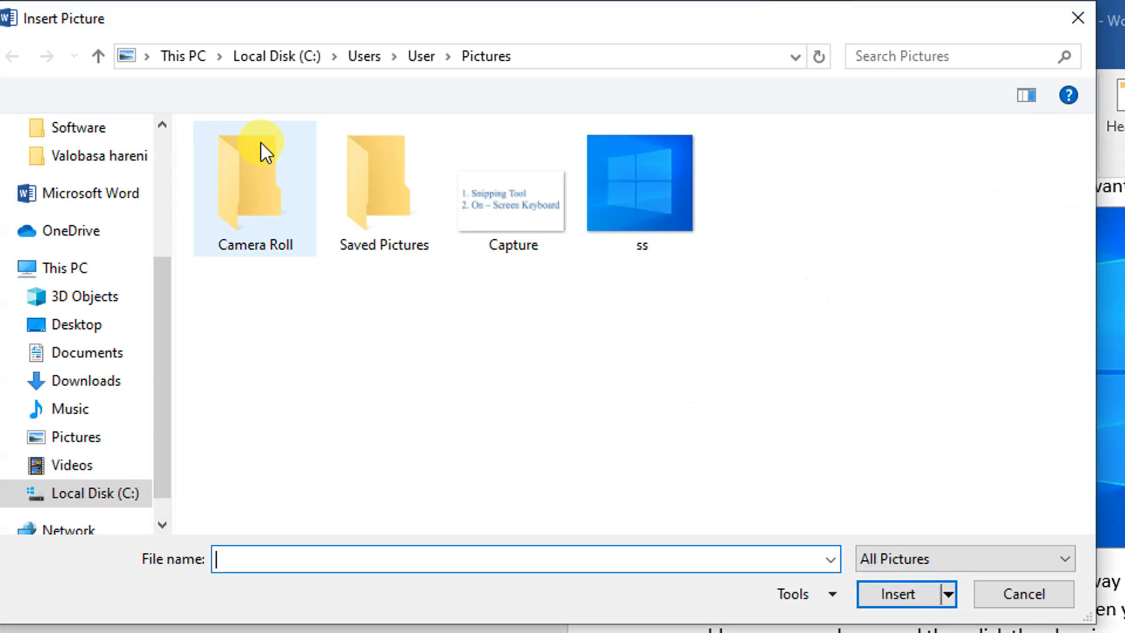
pyautogui.click(525, 221)
pyautogui.click(897, 594)
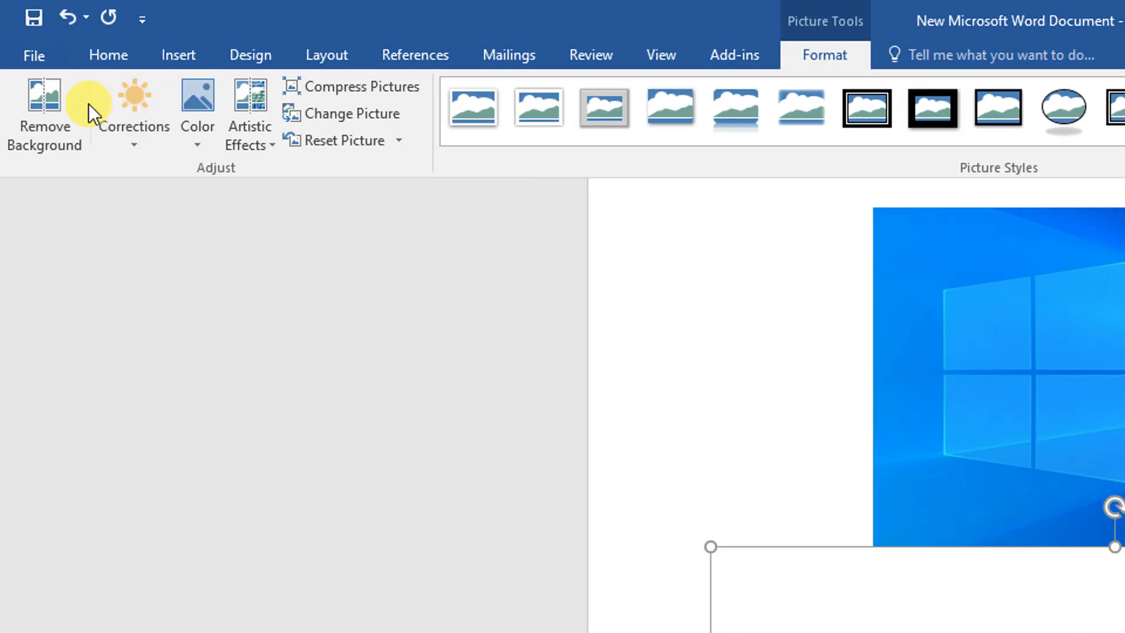
# - Recolor the inserted picture light yellow, then look over its artistic effects and sharpness, brightness and contrast corrections
pyautogui.click(191, 143)
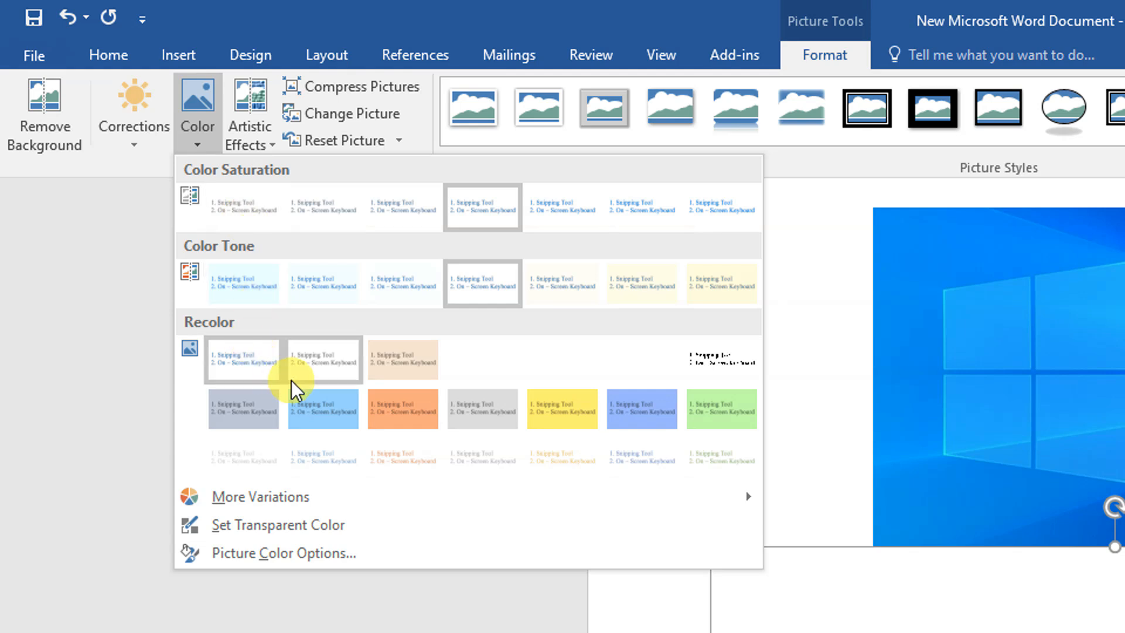
pyautogui.click(535, 423)
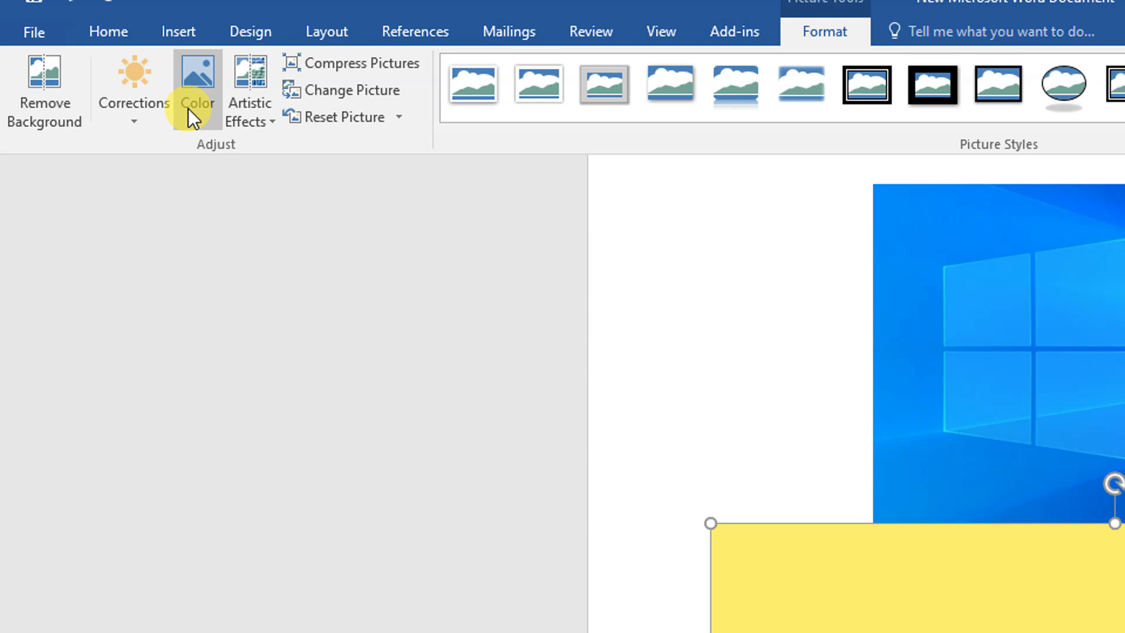
pyautogui.click(240, 117)
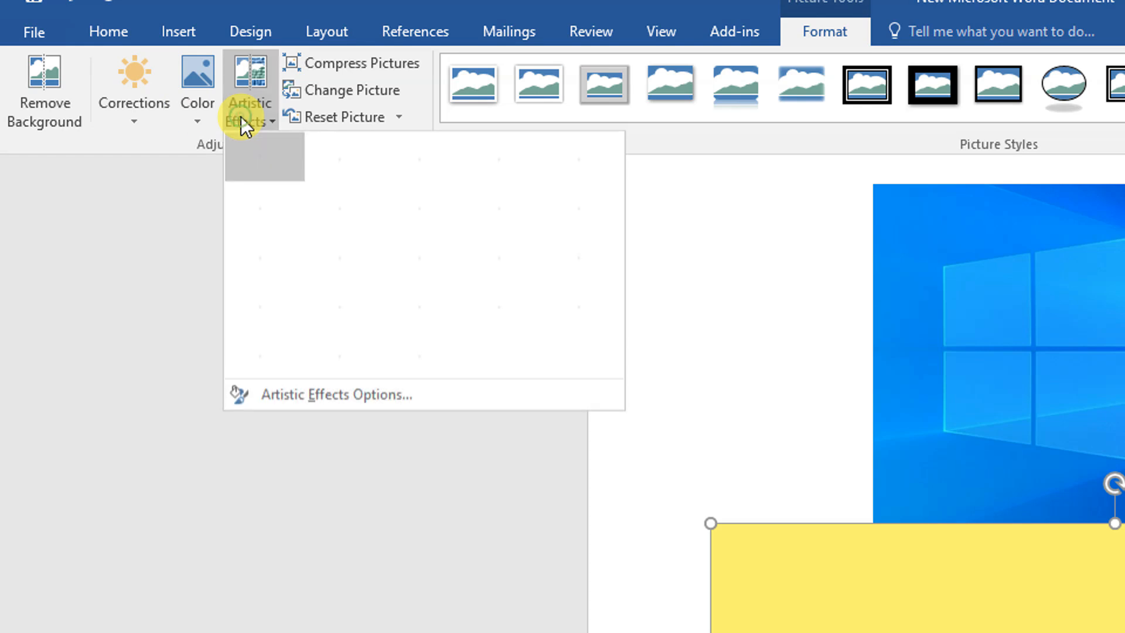
pyautogui.click(140, 120)
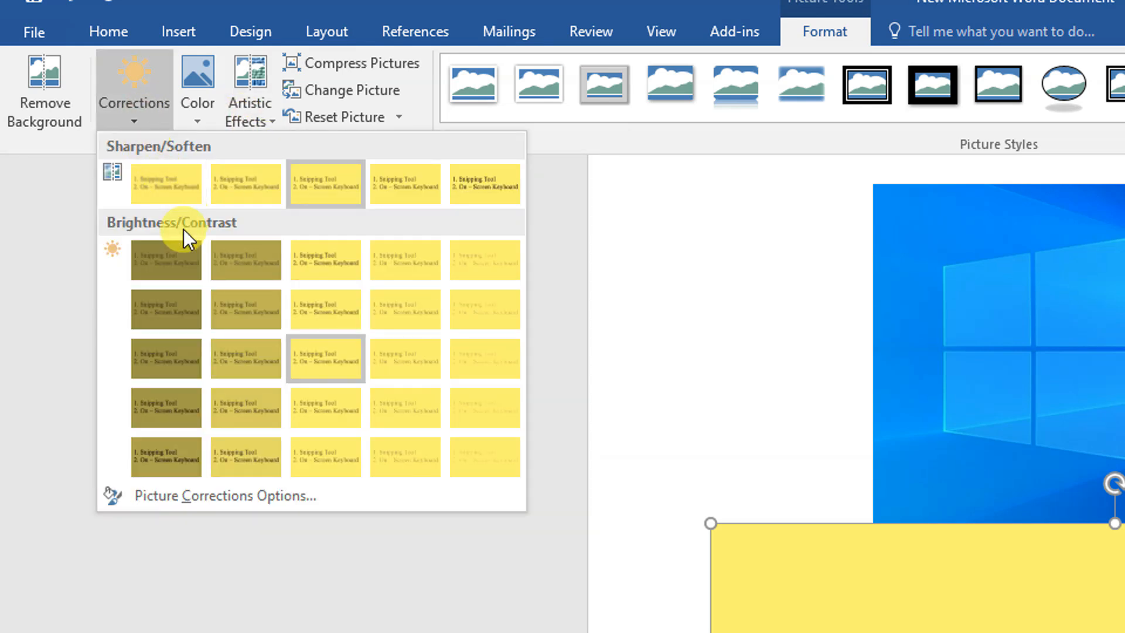
pyautogui.press('Escape')
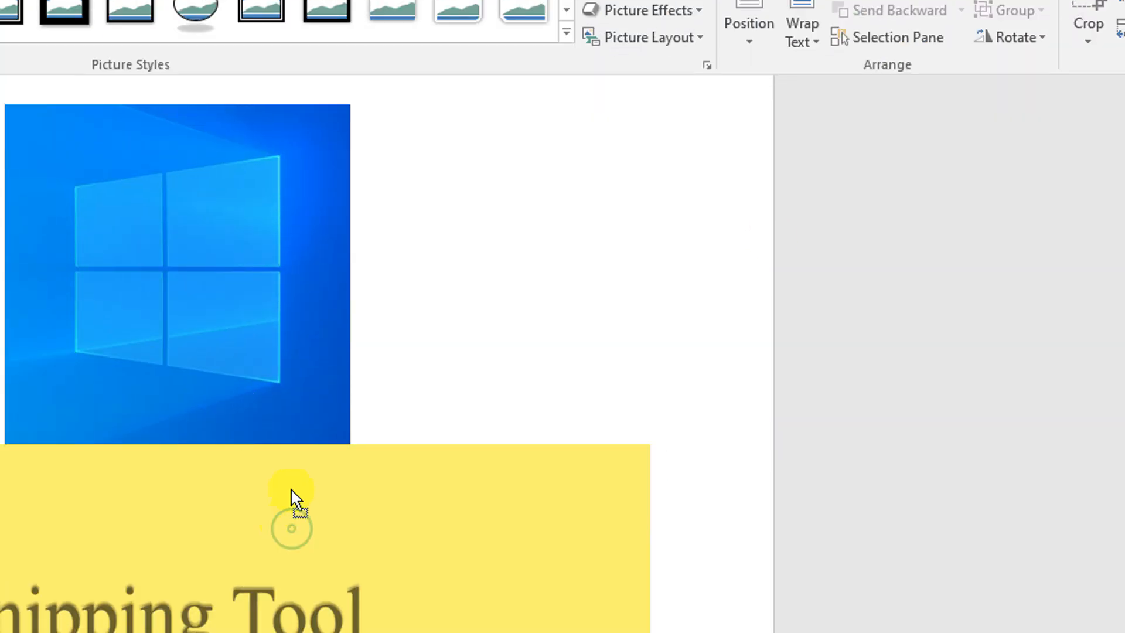
# - Set the yellow picture's wrapping to In Front of Text and place it, reduced in size, over the Windows picture
pyautogui.click(680, 465)
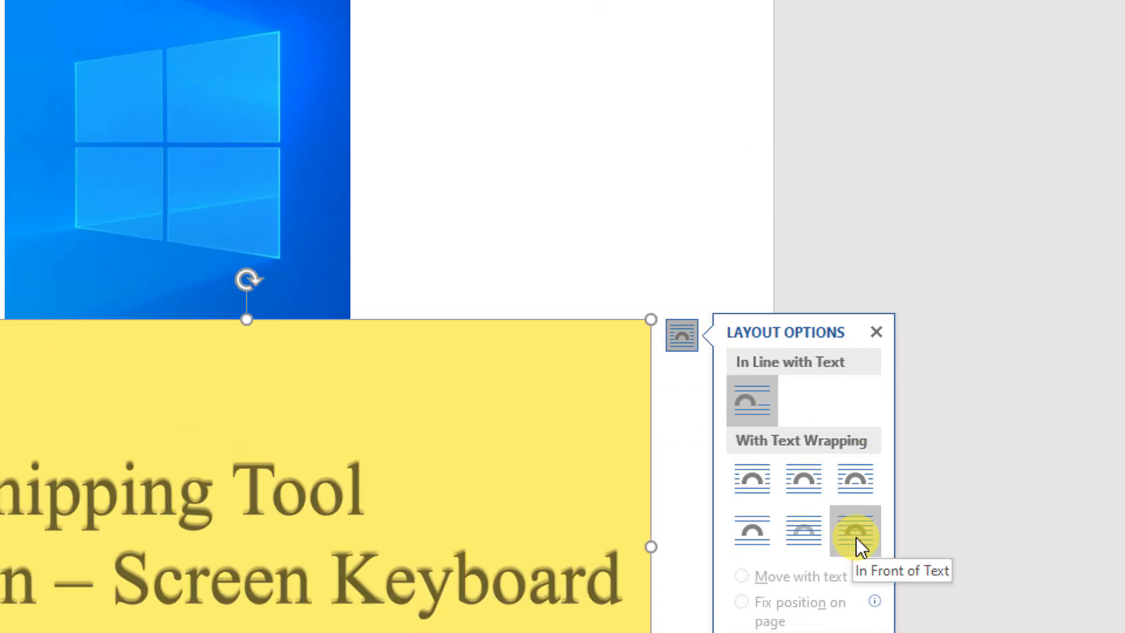
pyautogui.click(856, 536)
pyautogui.moveTo(394, 591); pyautogui.dragTo(388, 260)
pyautogui.moveTo(388, 208); pyautogui.dragTo(269, 188)
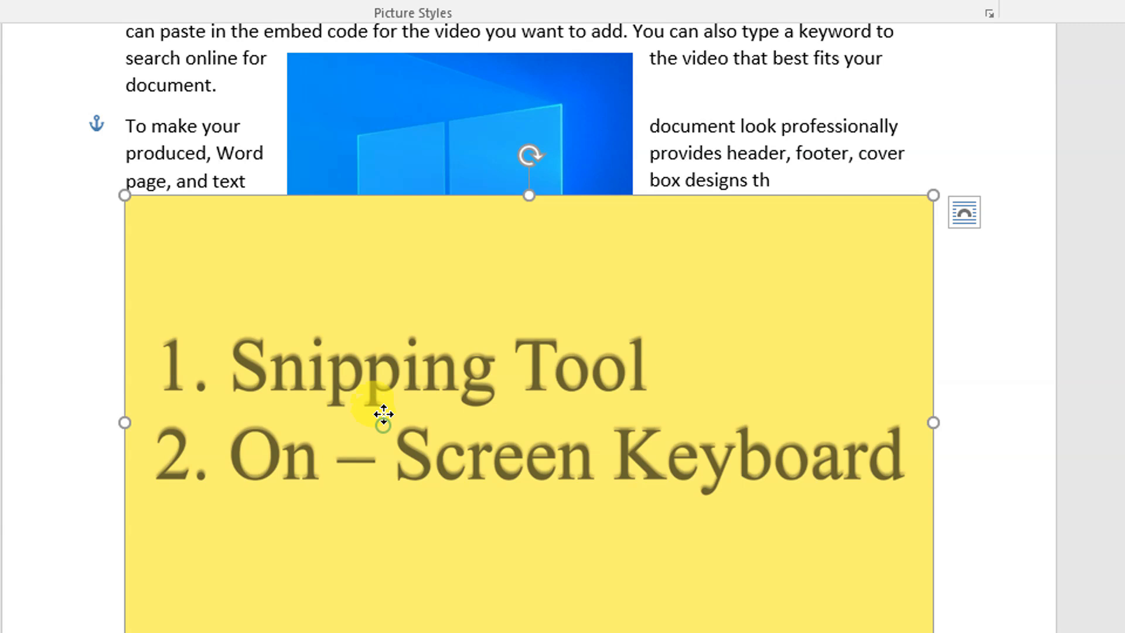
pyautogui.moveTo(384, 414); pyautogui.dragTo(391, 315)
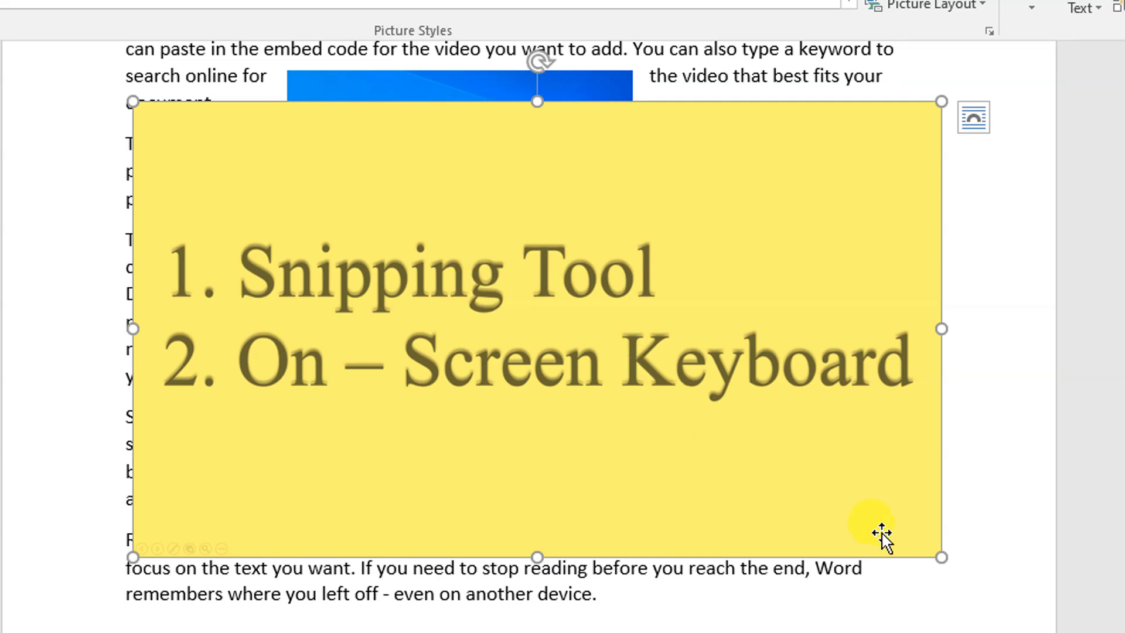
pyautogui.hotkey('ctrl', 'z')
# - Bring the Windows picture forward and move it lower over the yellow picture, then send it backward
pyautogui.click(549, 101)
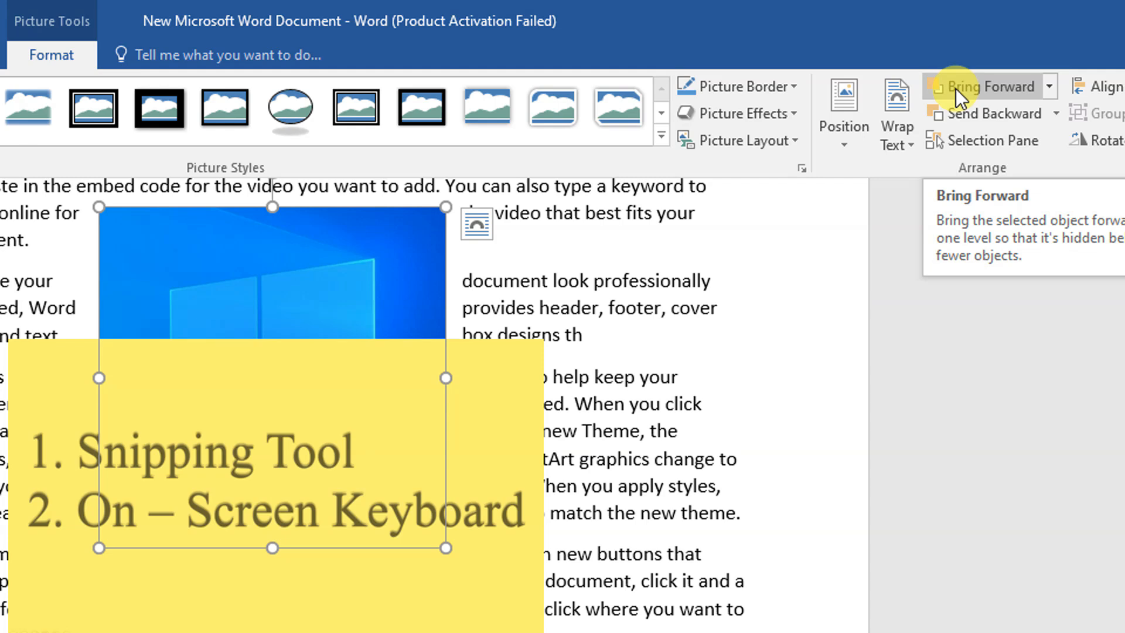
pyautogui.click(955, 89)
pyautogui.moveTo(339, 353); pyautogui.dragTo(405, 436)
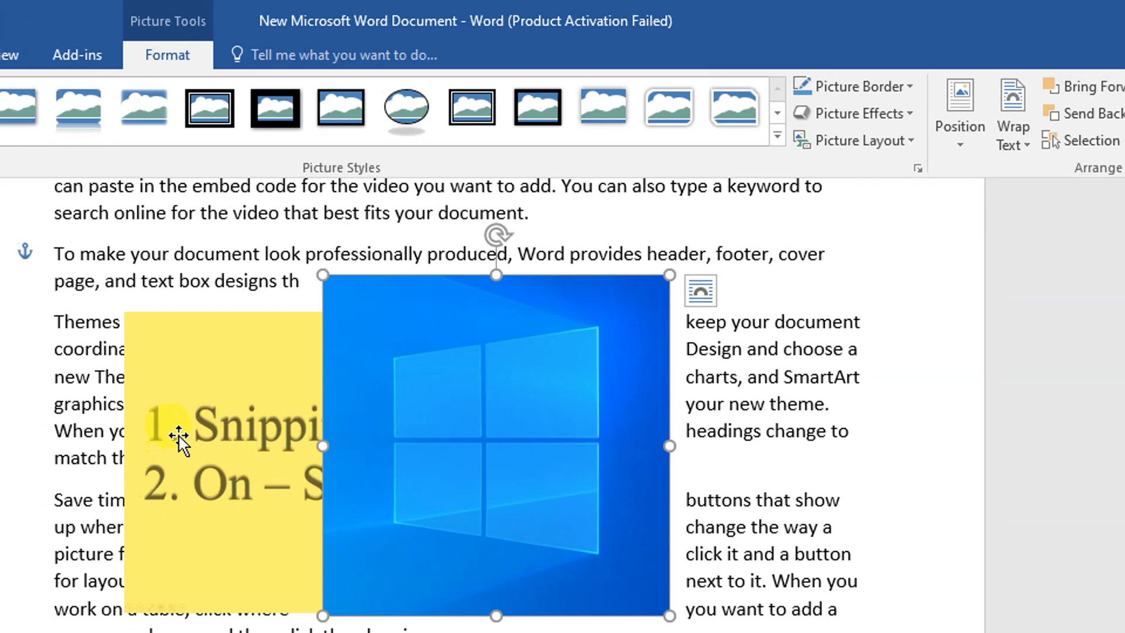
pyautogui.click(400, 413)
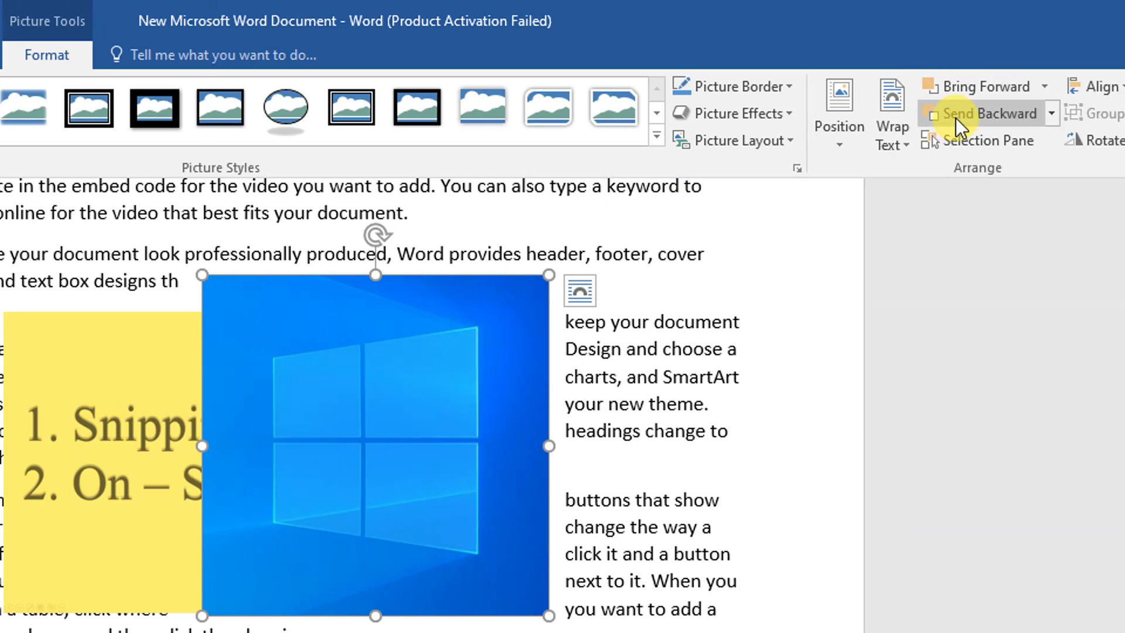
pyautogui.click(955, 114)
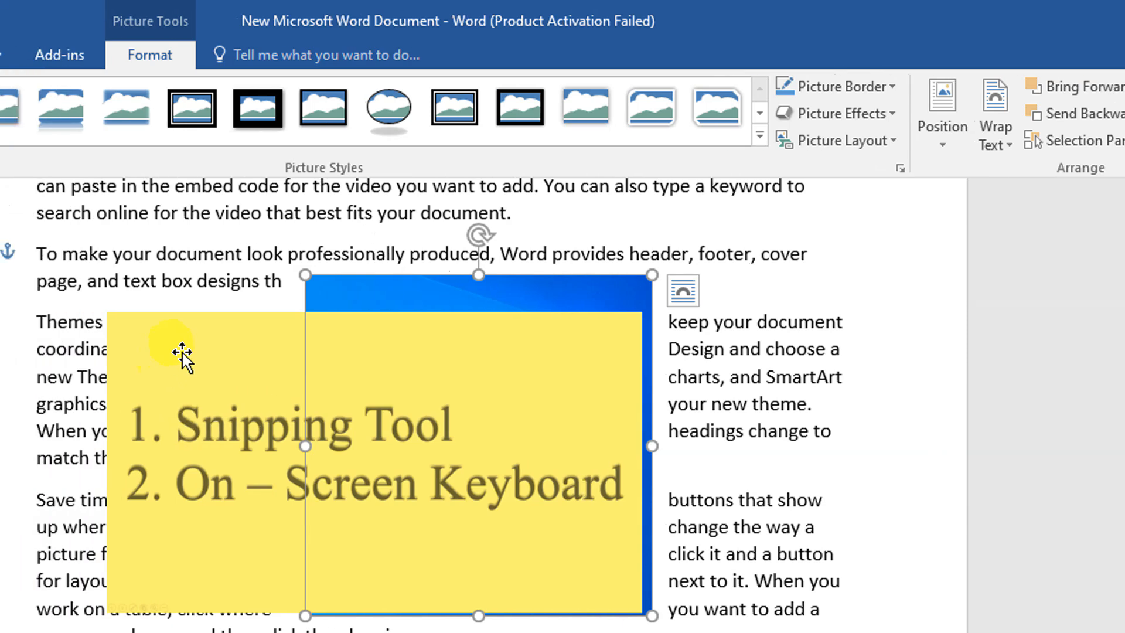
# - Send the yellow picture backward and delete it, then select the remaining Windows picture
pyautogui.click(181, 367)
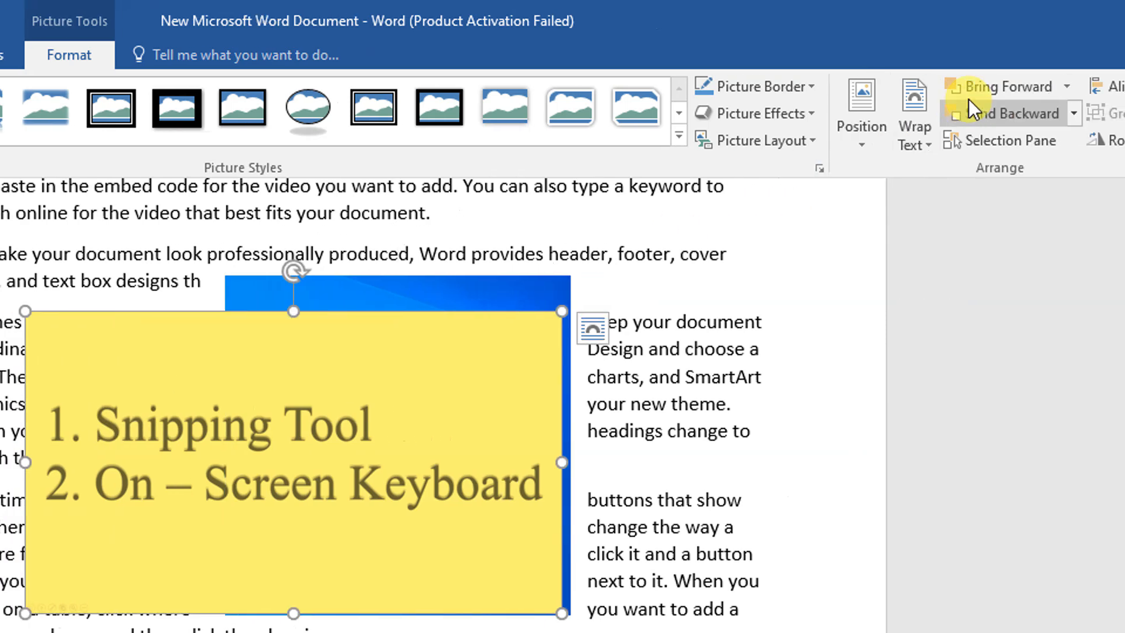
pyautogui.click(955, 113)
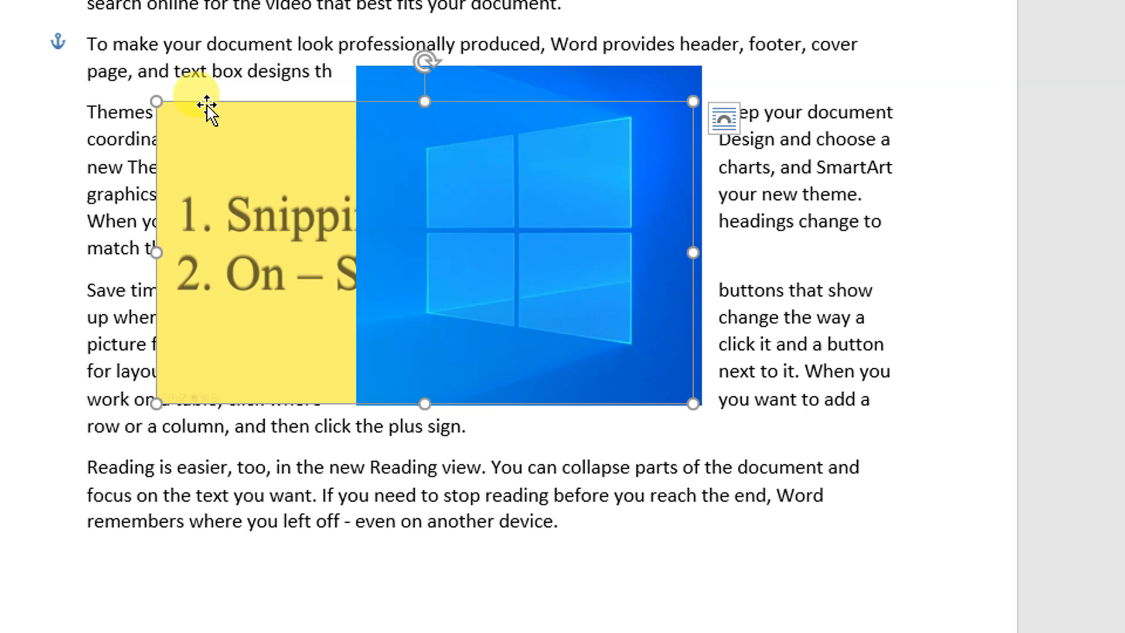
pyautogui.press('Delete')
pyautogui.click(574, 129)
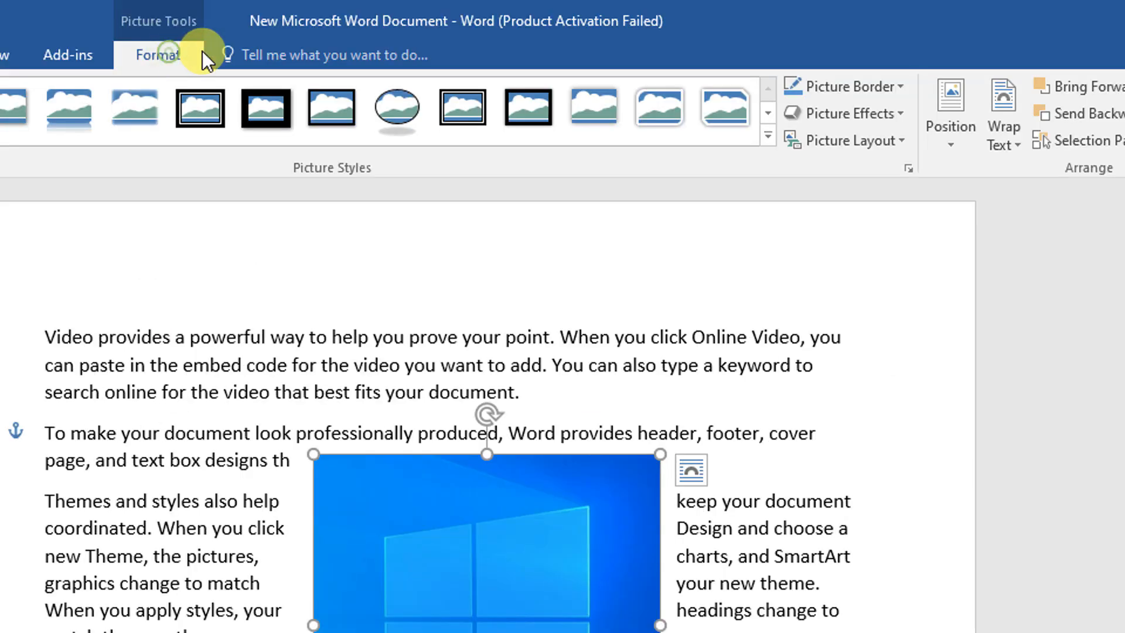
# - Try aligning the Windows picture to the left, center and right of the margins in turn
pyautogui.scroll(-2, 983, 64)
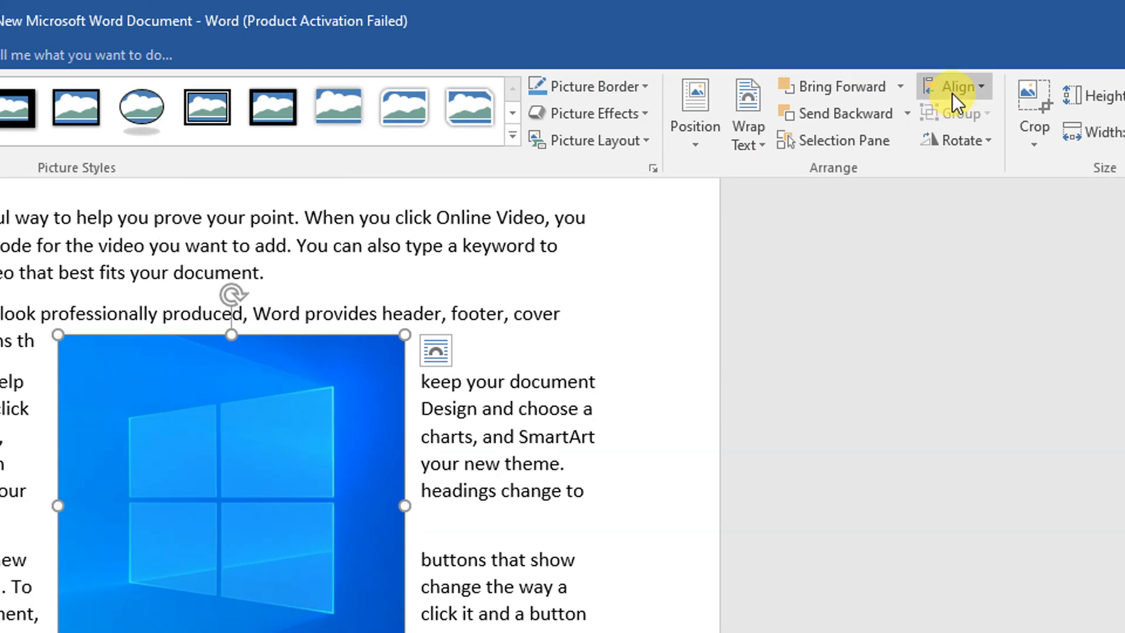
pyautogui.click(952, 94)
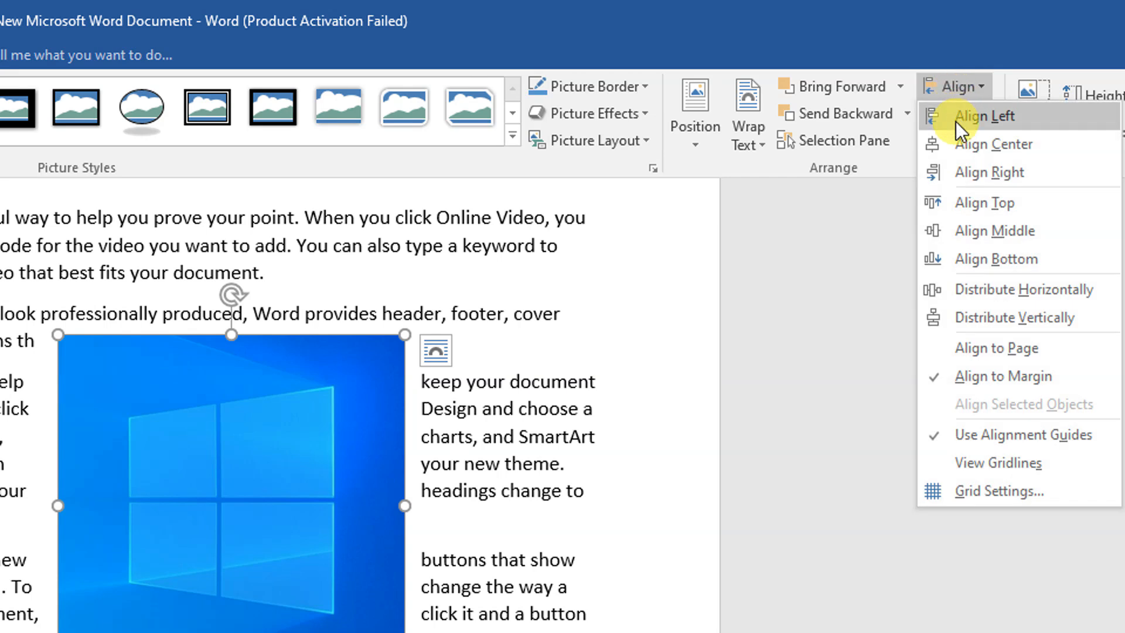
pyautogui.click(955, 122)
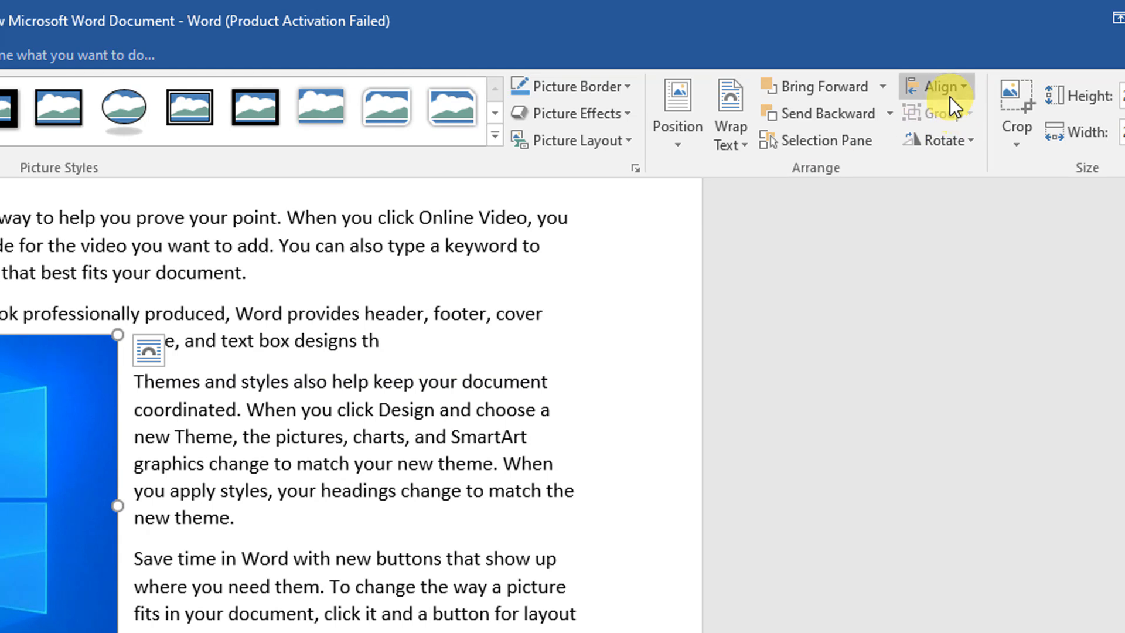
pyautogui.click(950, 97)
pyautogui.click(956, 147)
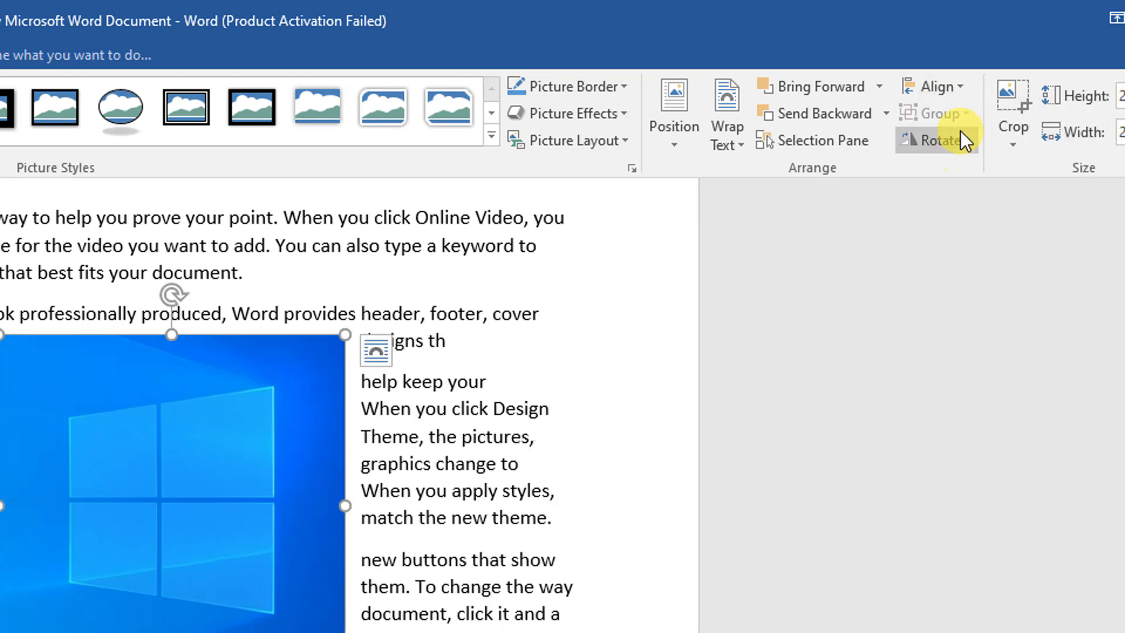
pyautogui.click(946, 93)
pyautogui.click(952, 174)
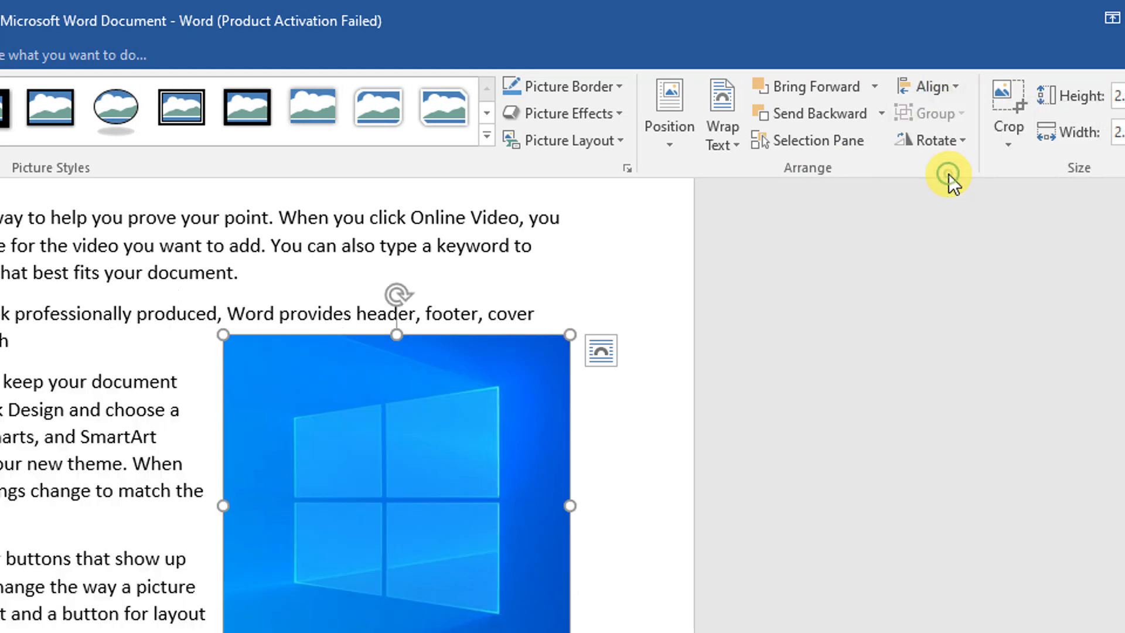
# - Align the picture to the top margin and center it horizontally
pyautogui.click(924, 93)
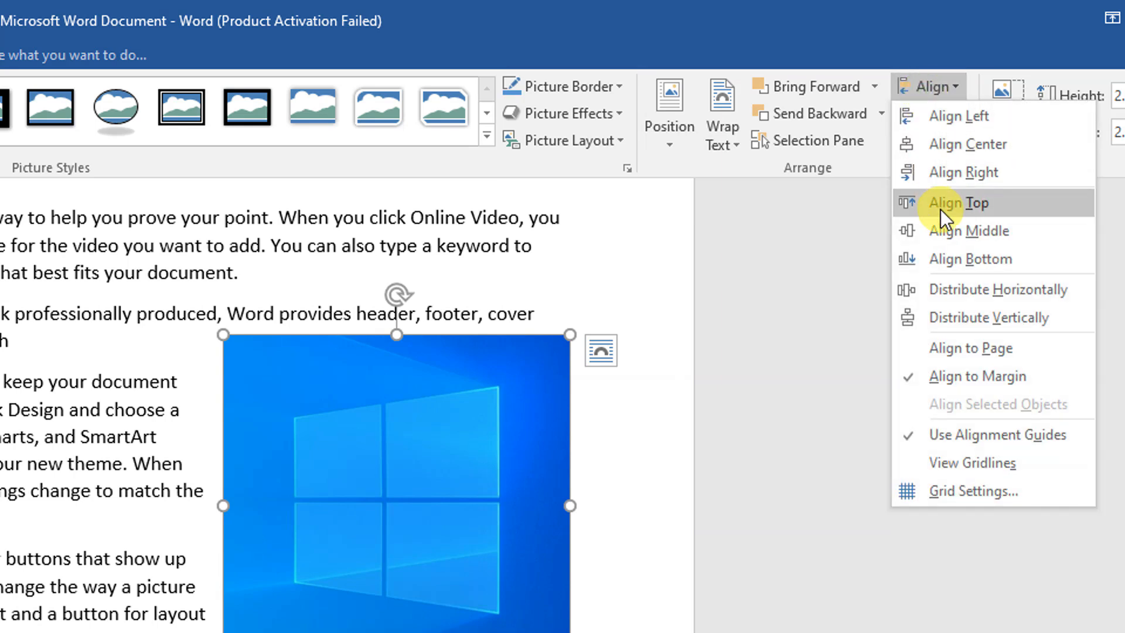
pyautogui.click(940, 203)
pyautogui.click(936, 96)
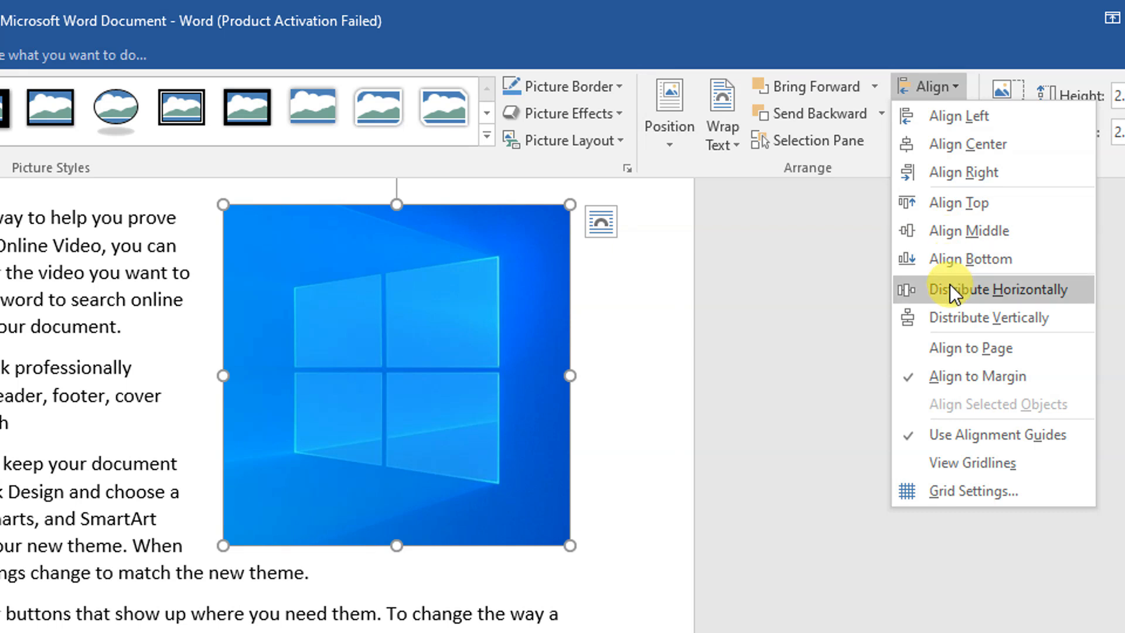
pyautogui.click(947, 147)
# - Try rotating the picture right 90° and left 90°, then review the remaining rotate and flip options
pyautogui.click(957, 146)
pyautogui.click(964, 167)
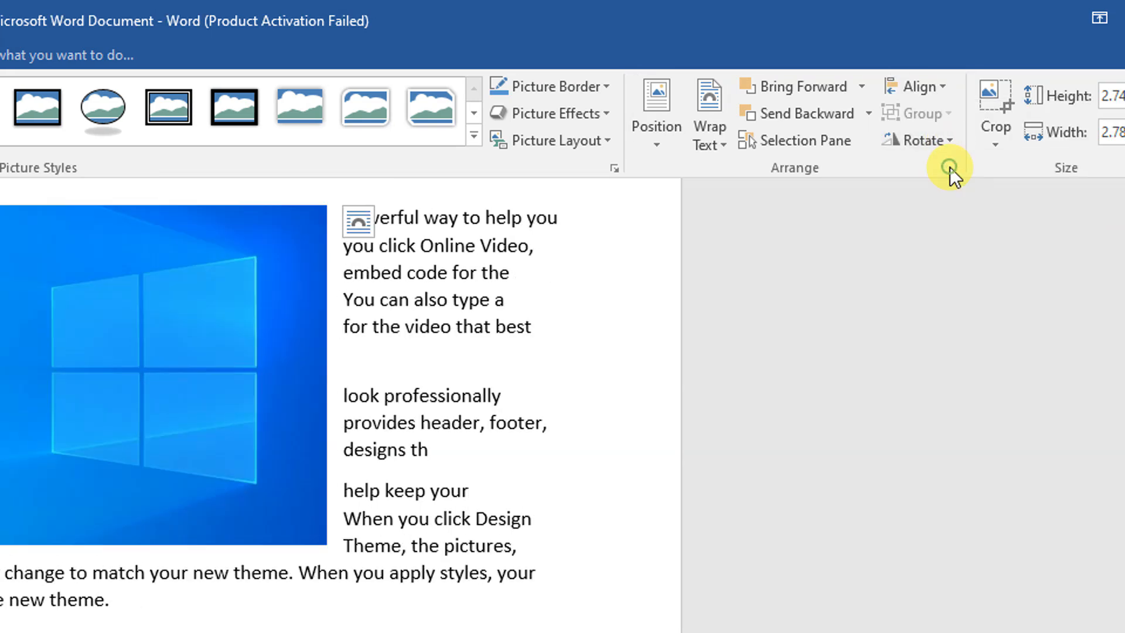
pyautogui.click(949, 148)
pyautogui.click(948, 198)
pyautogui.click(937, 149)
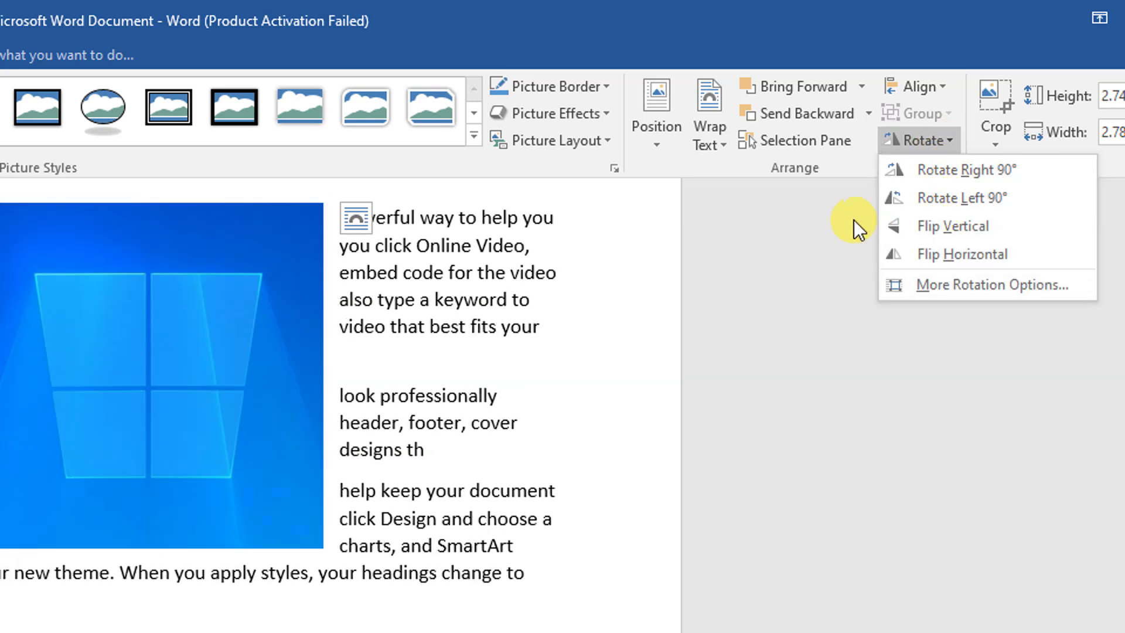
# - Try cropping the Windows picture to an oval shape, then crop it back to a rectangle
pyautogui.click(198, 342)
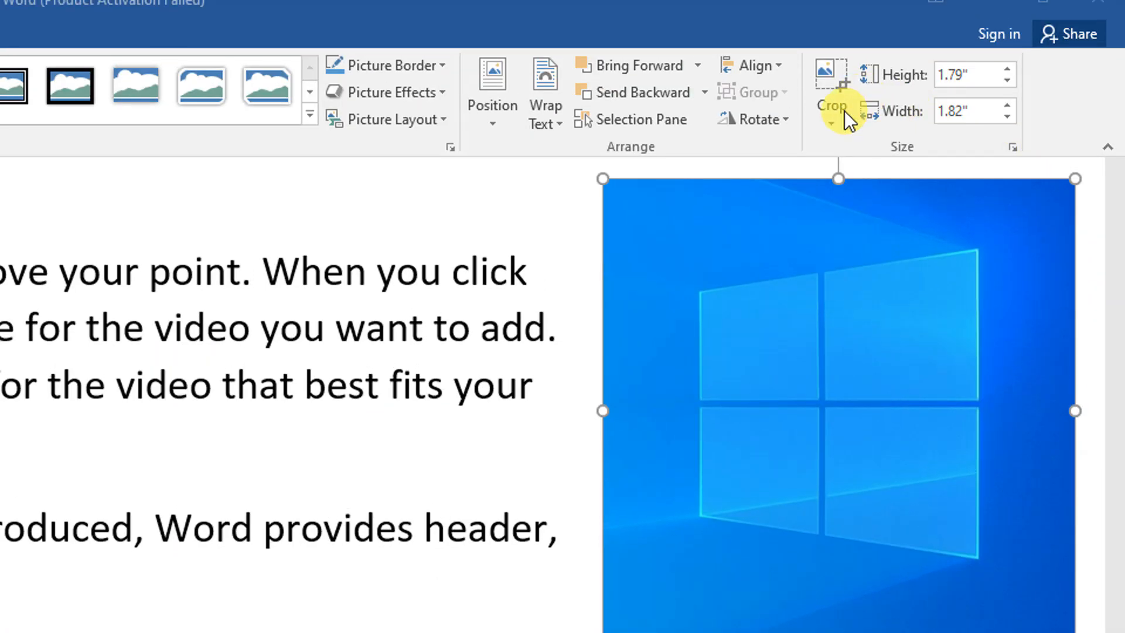
pyautogui.click(833, 109)
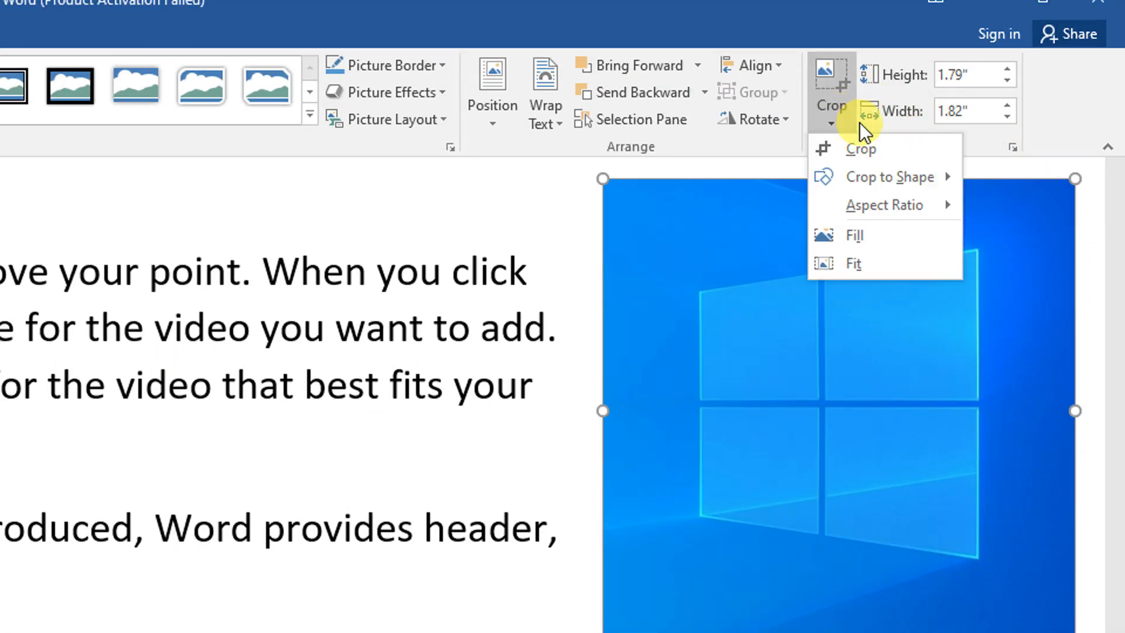
pyautogui.moveTo(873, 184)
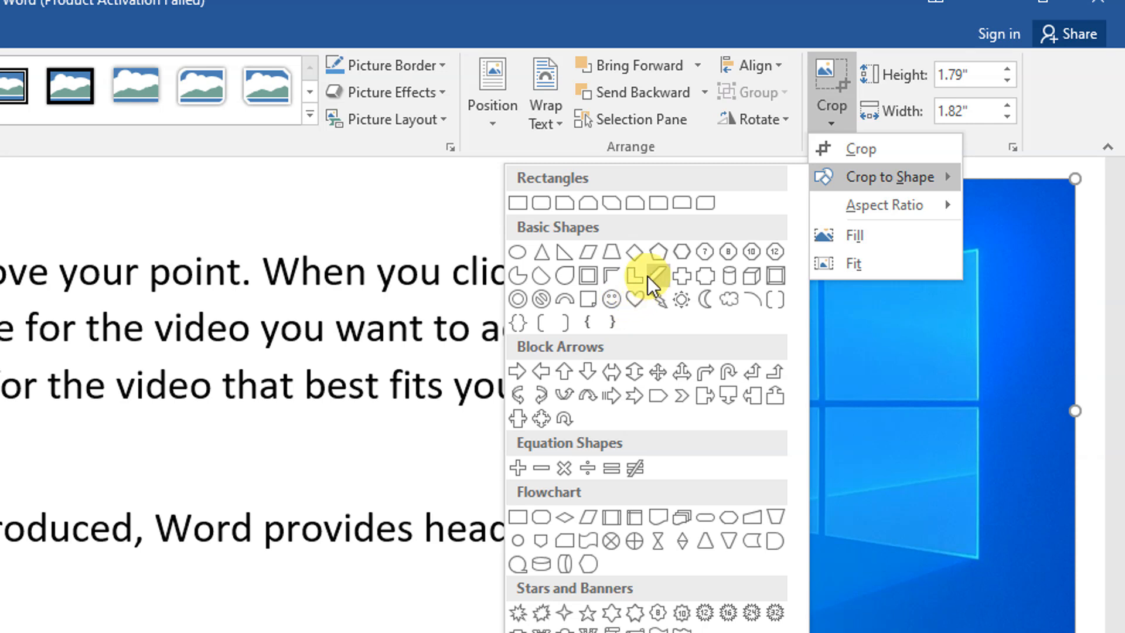
pyautogui.click(525, 260)
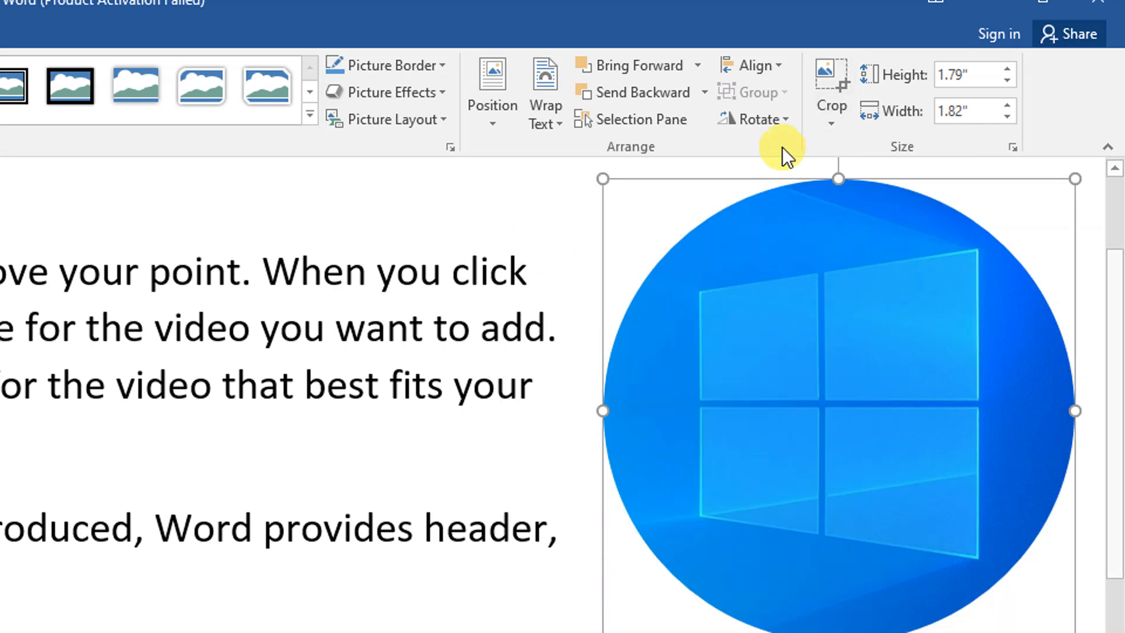
pyautogui.click(831, 112)
pyautogui.moveTo(816, 194)
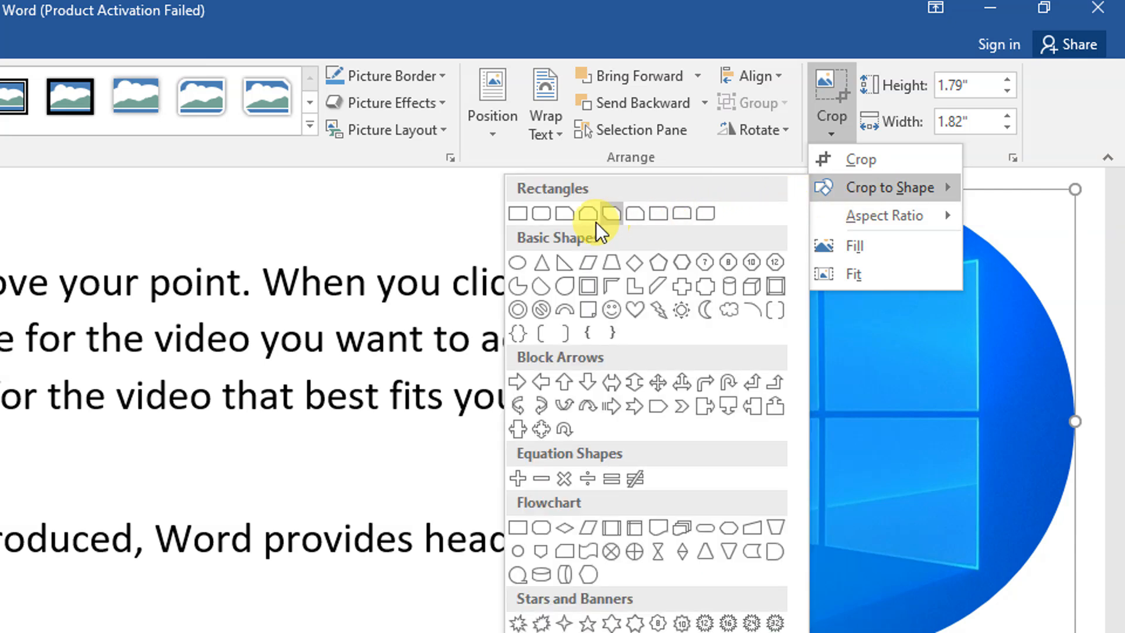
pyautogui.click(519, 218)
# - Crop the left and top edges of the Windows picture slightly, to about 1.69" high and 1.7" wide, and reselect it
pyautogui.click(831, 138)
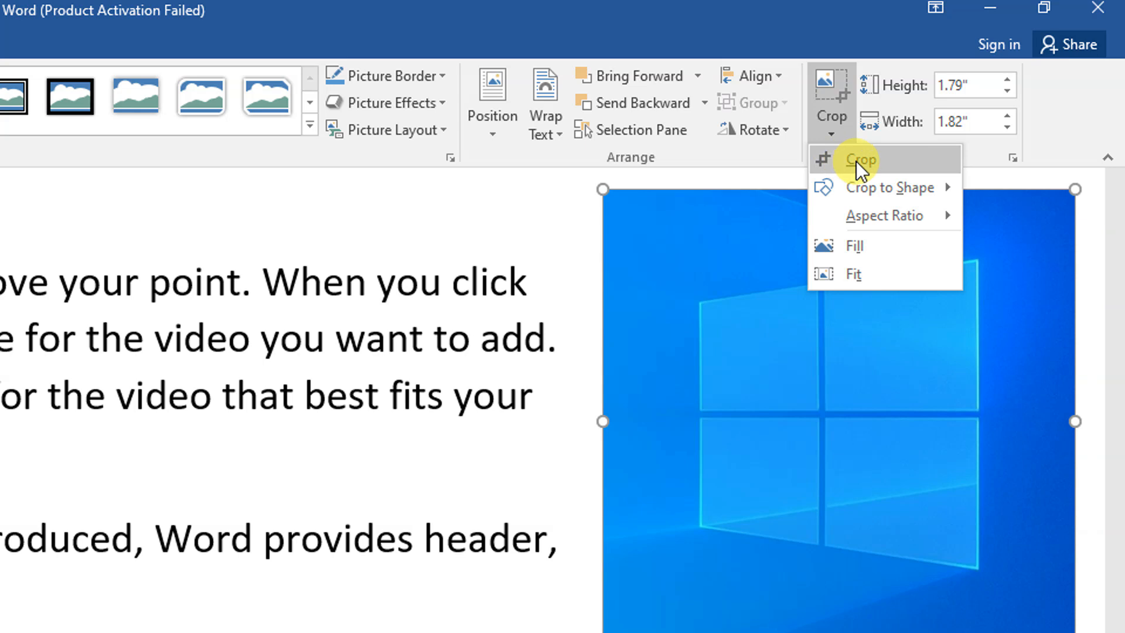
pyautogui.click(856, 161)
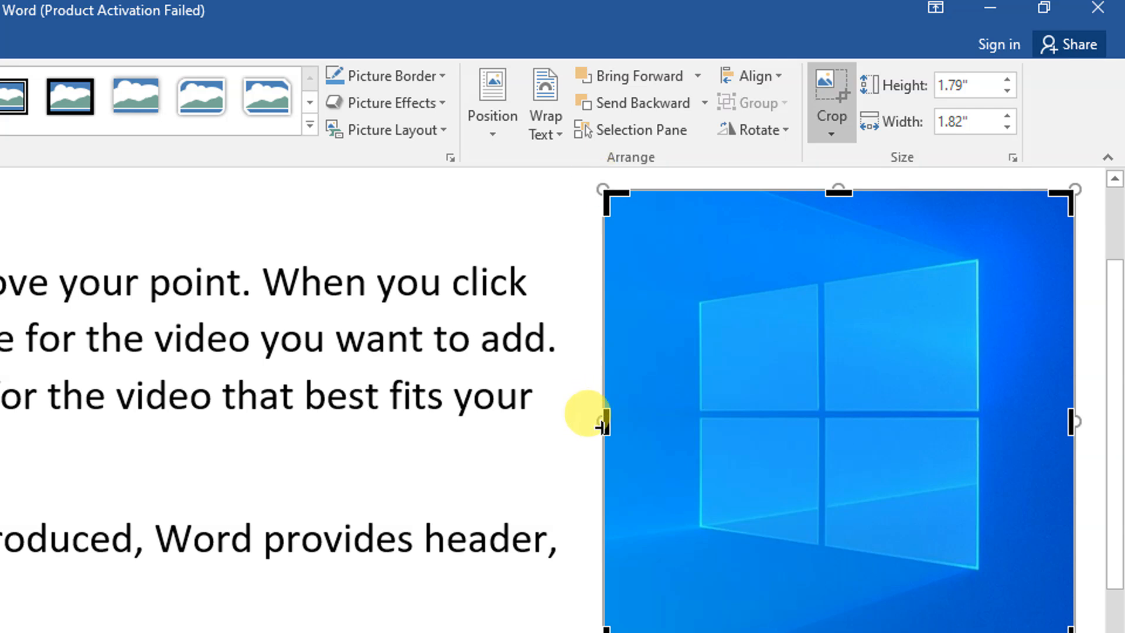
pyautogui.moveTo(604, 423); pyautogui.dragTo(636, 423)
pyautogui.moveTo(836, 188); pyautogui.dragTo(843, 216)
pyautogui.press('Escape')
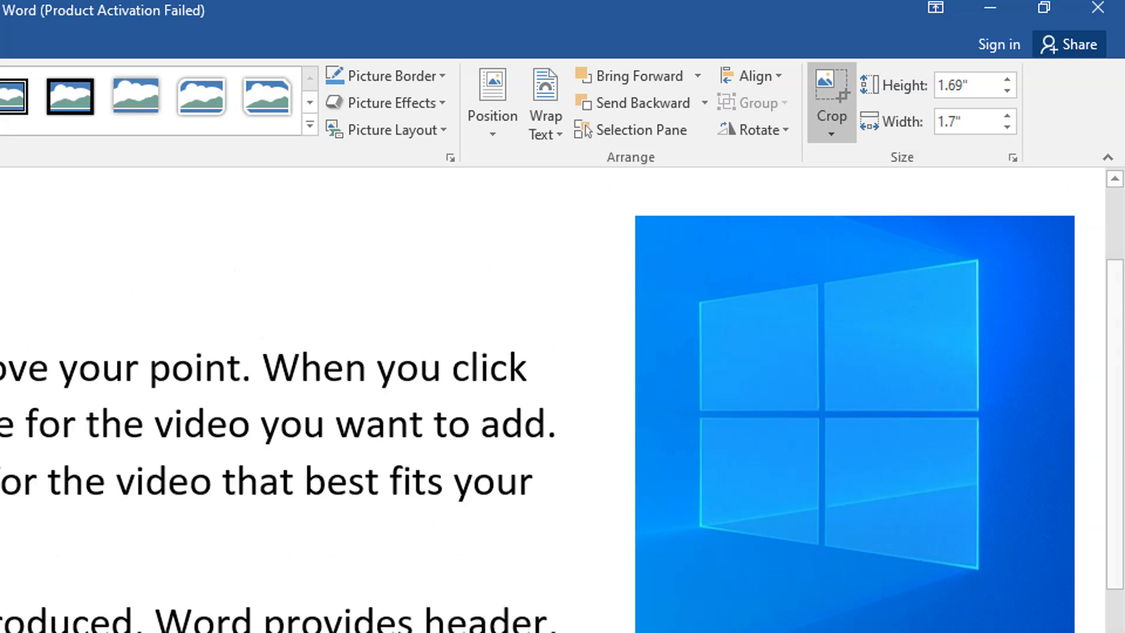
pyautogui.click(982, 367)
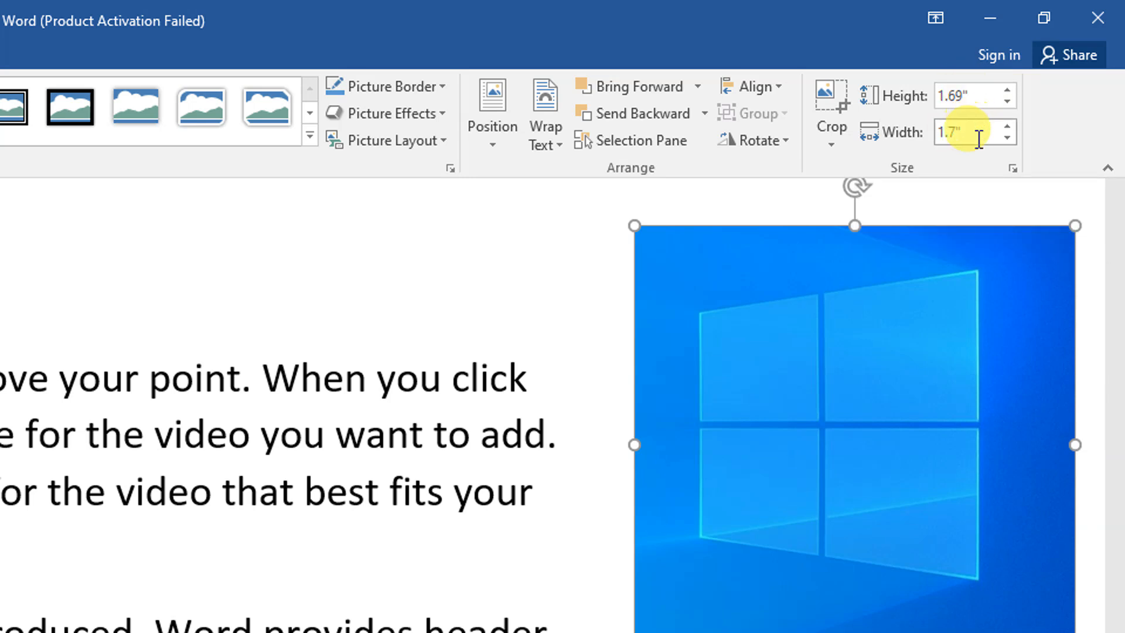
# - Scale the picture down in small increments, ending at a height of 1.4" with the width scaled proportionally
pyautogui.click(1006, 97)
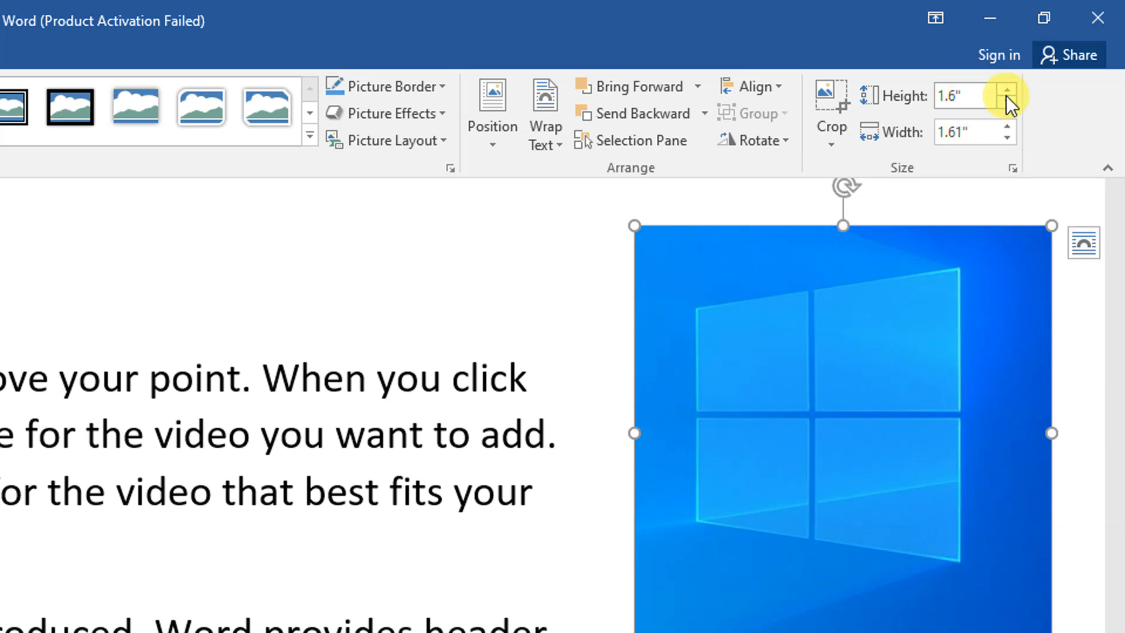
pyautogui.click(1006, 98)
pyautogui.click(1007, 101)
pyautogui.click(1008, 100)
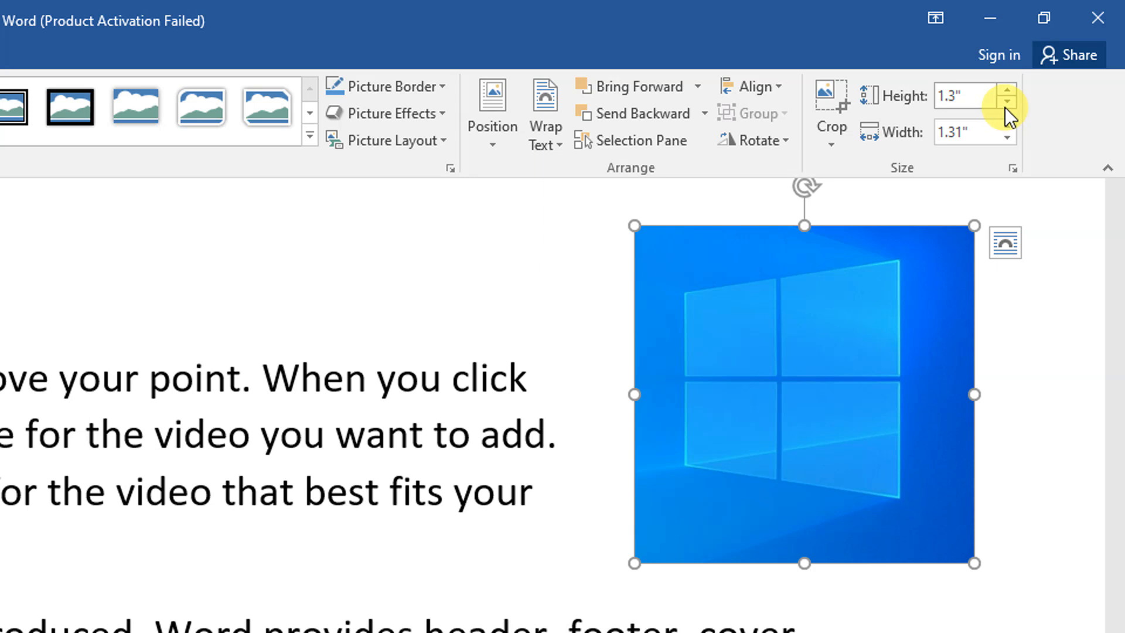
pyautogui.click(1004, 107)
pyautogui.click(1005, 90)
pyautogui.click(1006, 90)
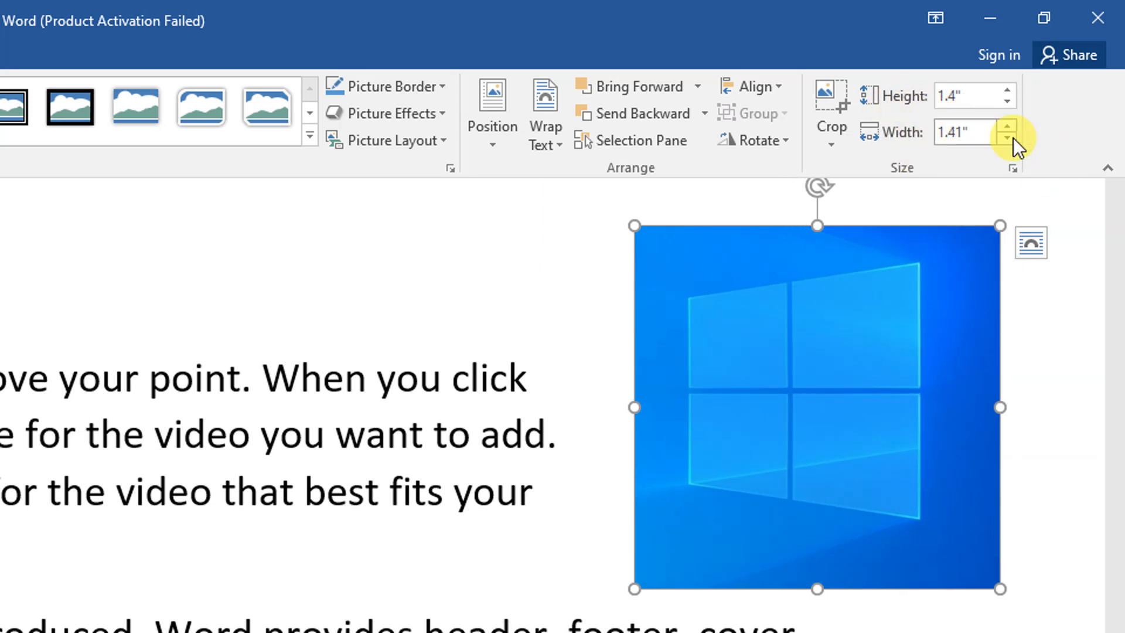
# - Turn off the locked aspect ratio in the picture's size settings
pyautogui.click(1012, 169)
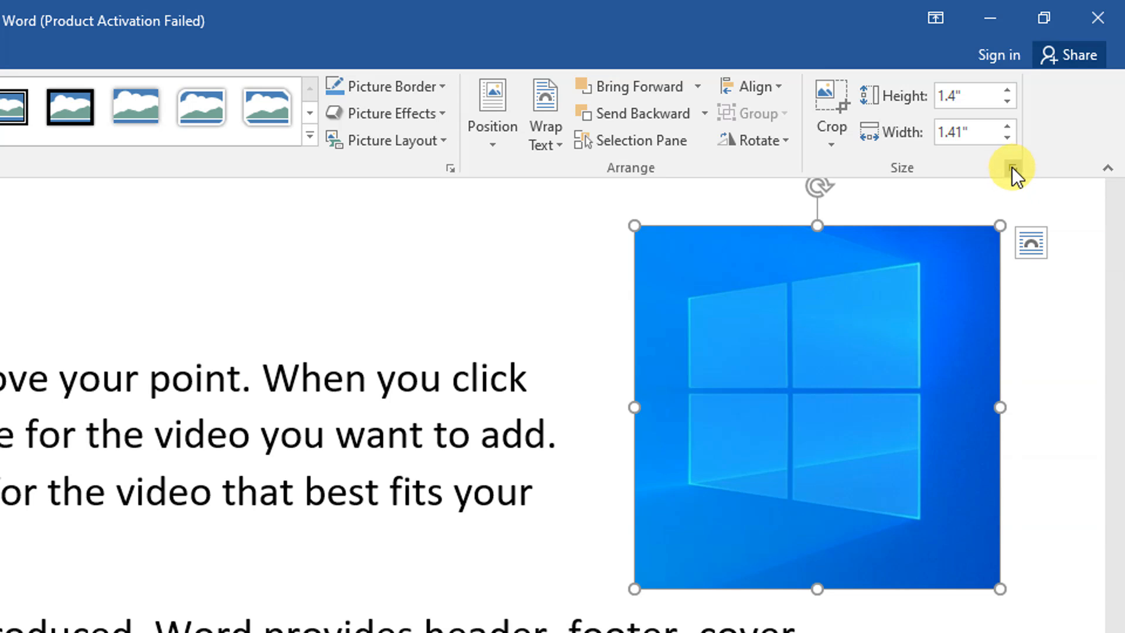
pyautogui.click(1013, 170)
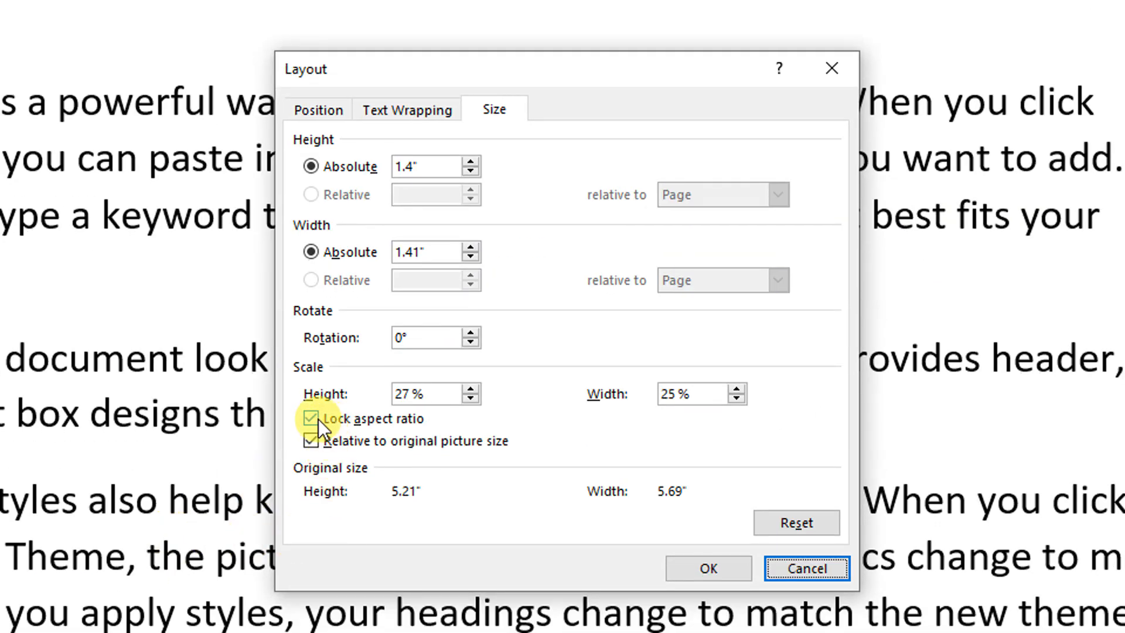
pyautogui.click(331, 420)
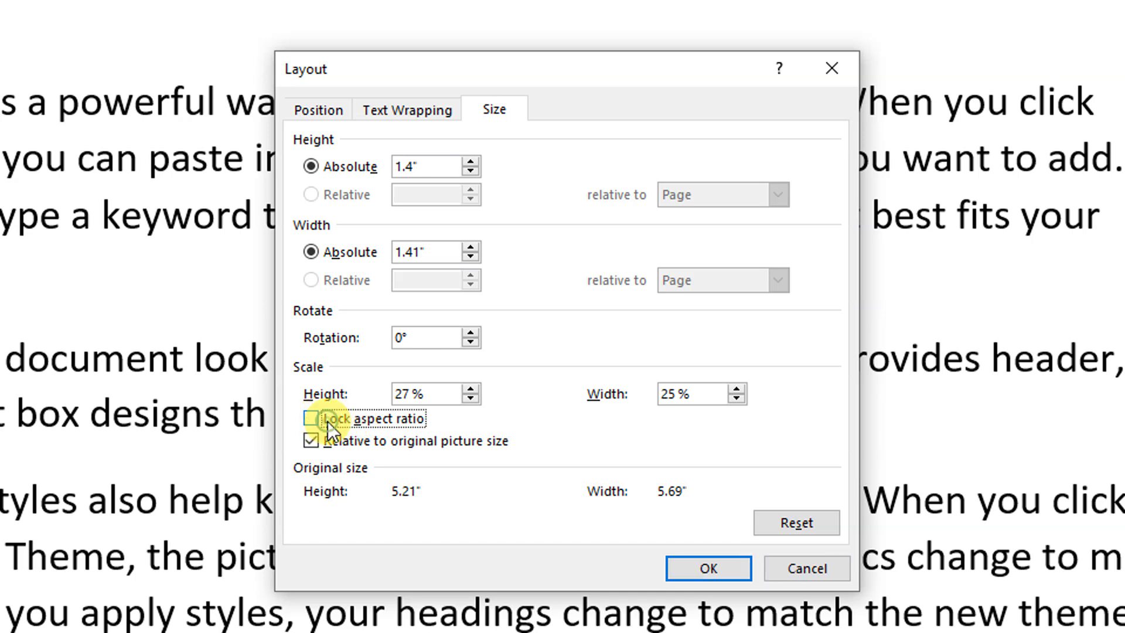
pyautogui.click(707, 563)
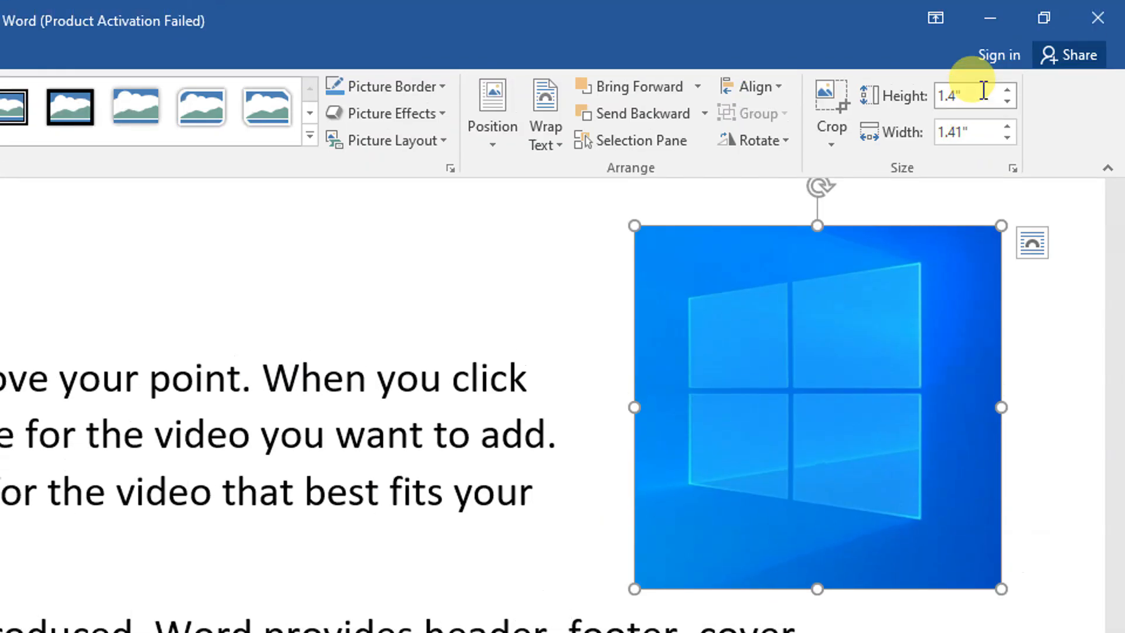
# - Set the picture's height and width both to 1" and move it into the middle of the body text
pyautogui.write('1')
pyautogui.press('Return')
pyautogui.click(950, 95)
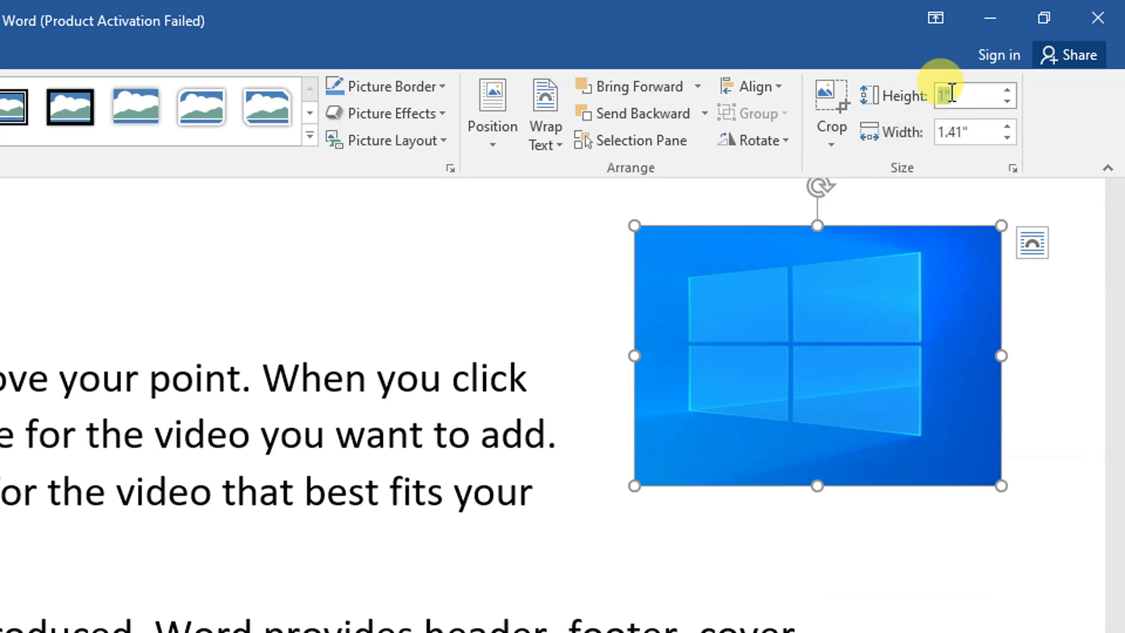
pyautogui.click(961, 133)
pyautogui.doubleClick(970, 133)
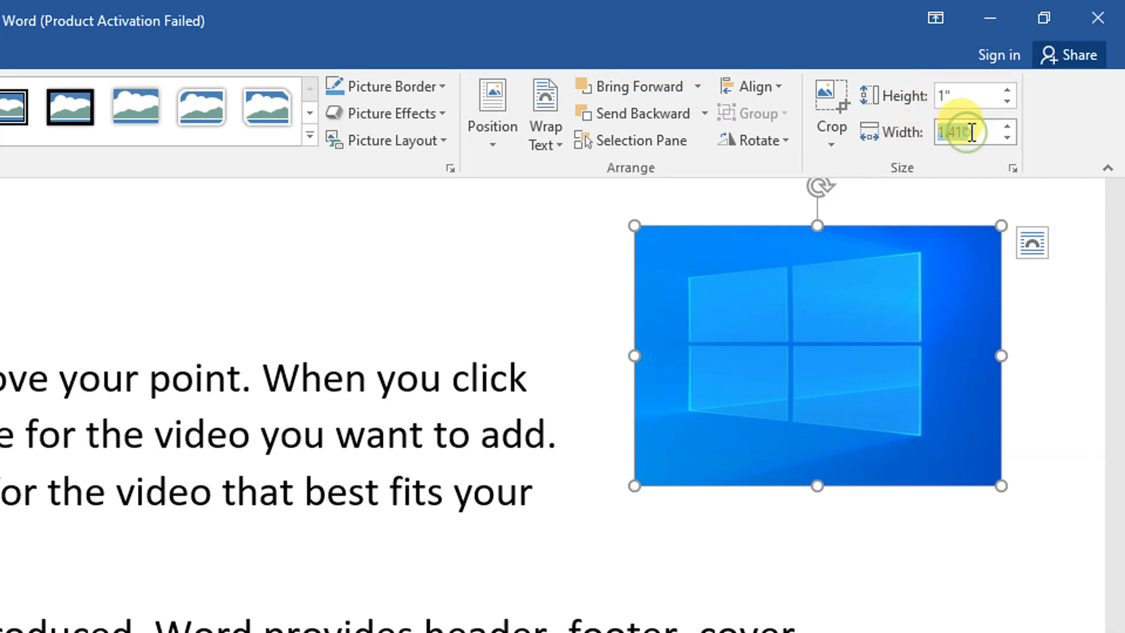
pyautogui.write('1')
pyautogui.click(949, 333)
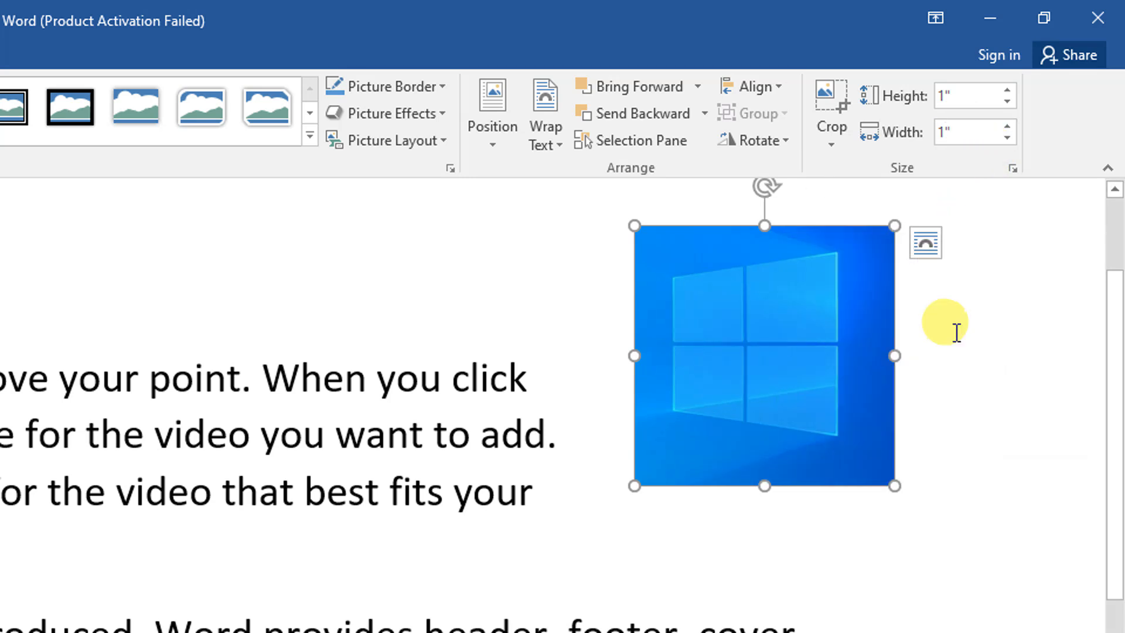
pyautogui.moveTo(807, 341); pyautogui.dragTo(811, 341)
pyautogui.moveTo(798, 397); pyautogui.dragTo(821, 414)
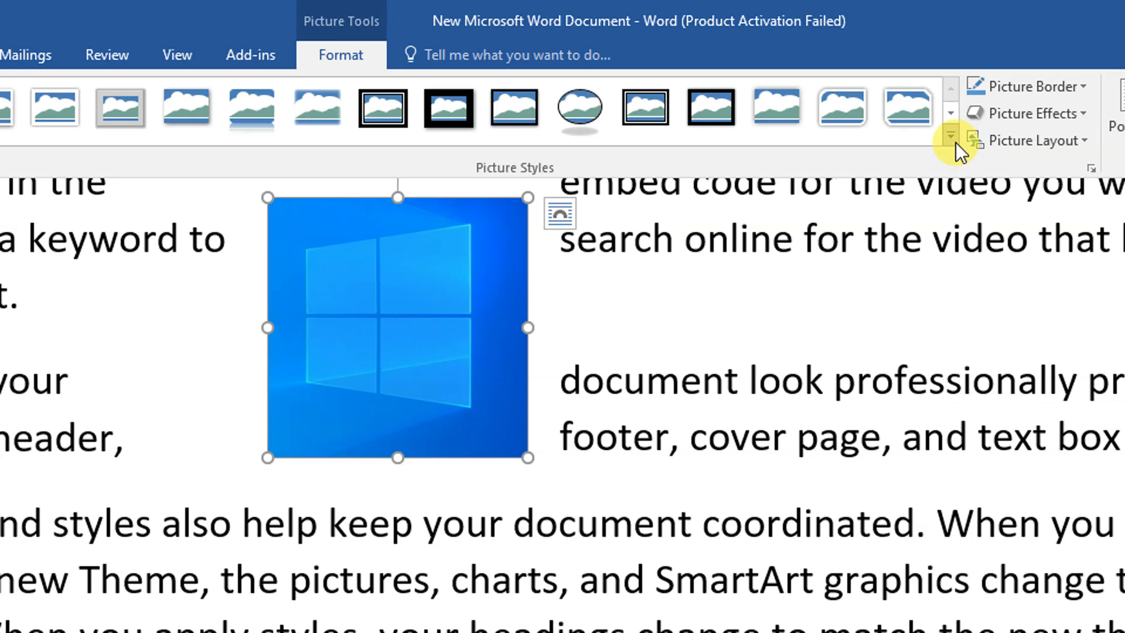
# - Try the white-framed picture style with rounded diagonal corners on the Windows picture, then undo it
pyautogui.click(951, 138)
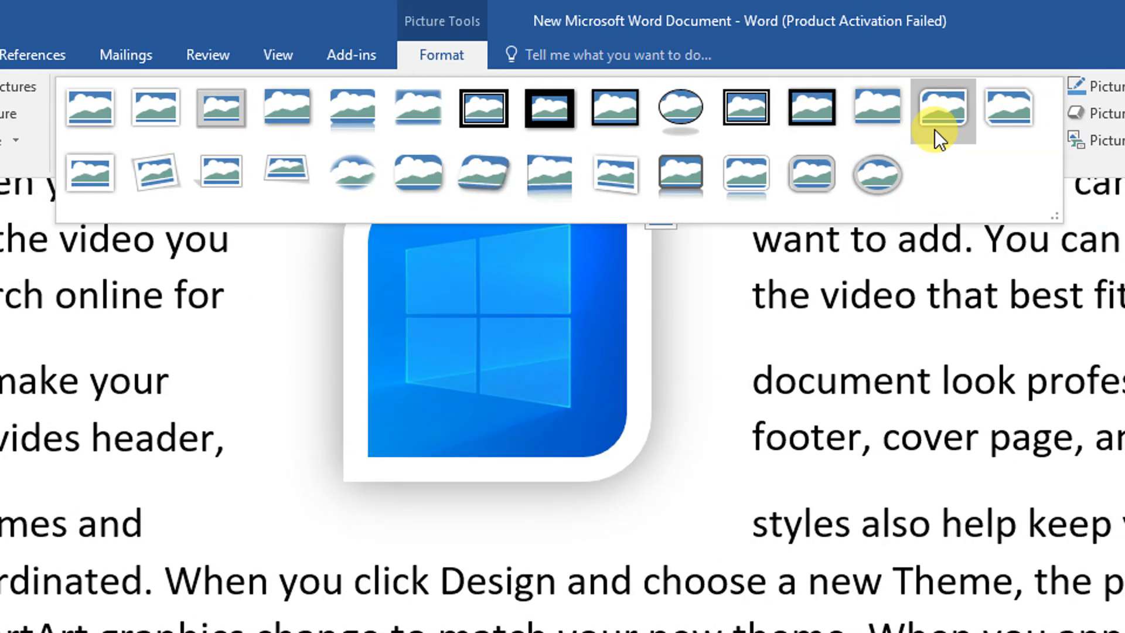
pyautogui.click(934, 129)
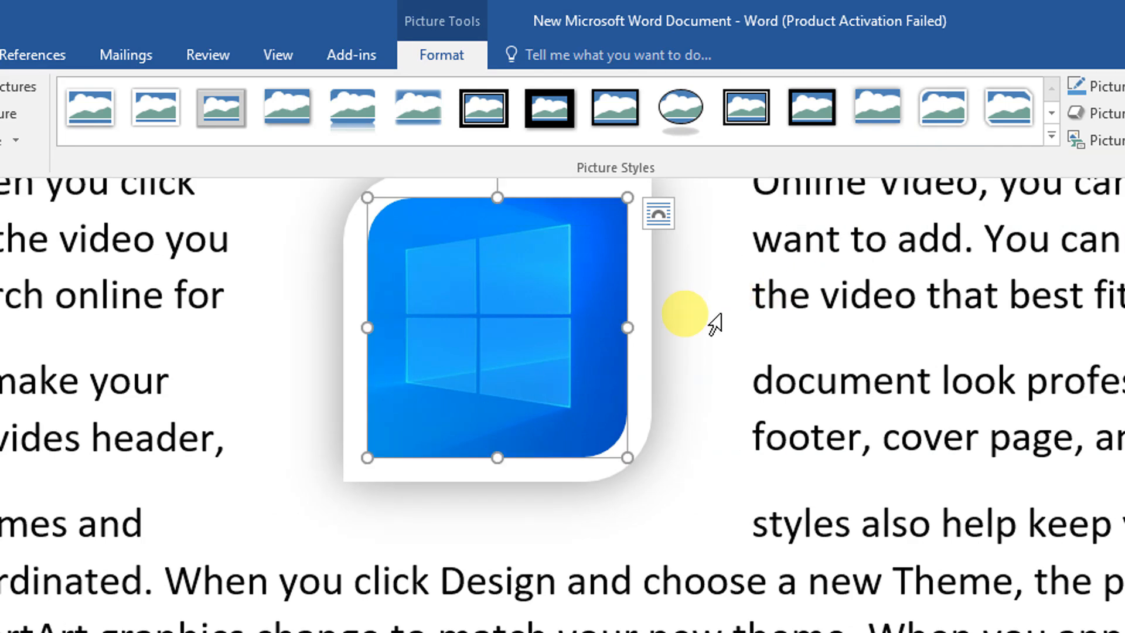
pyautogui.hotkey('ctrl', 'z')
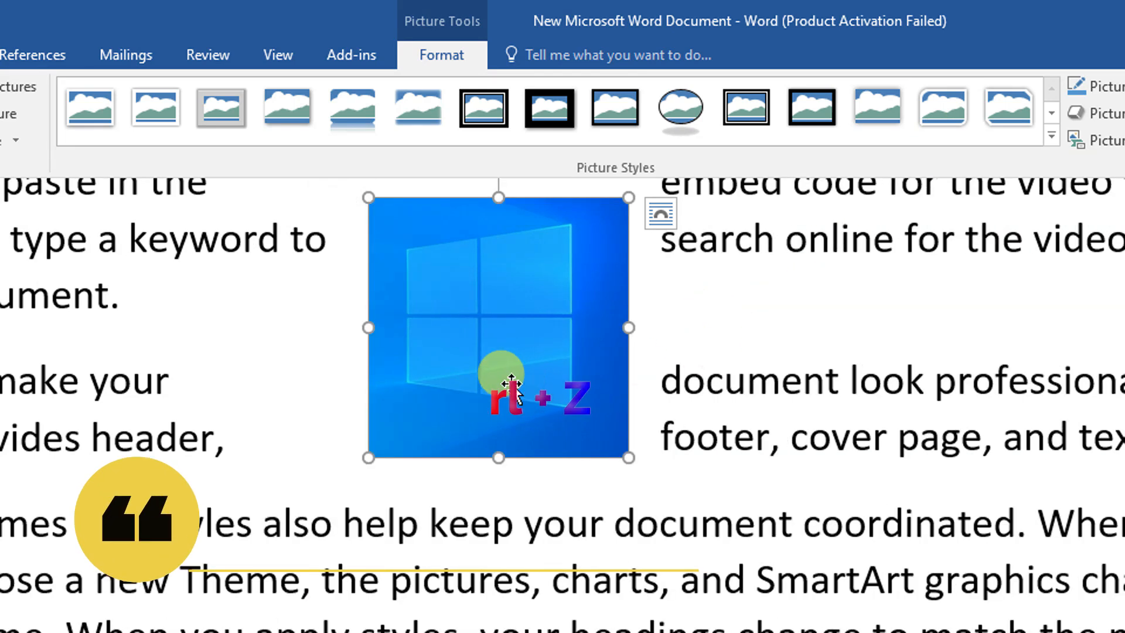
pyautogui.hotkey('ctrl', 'z')
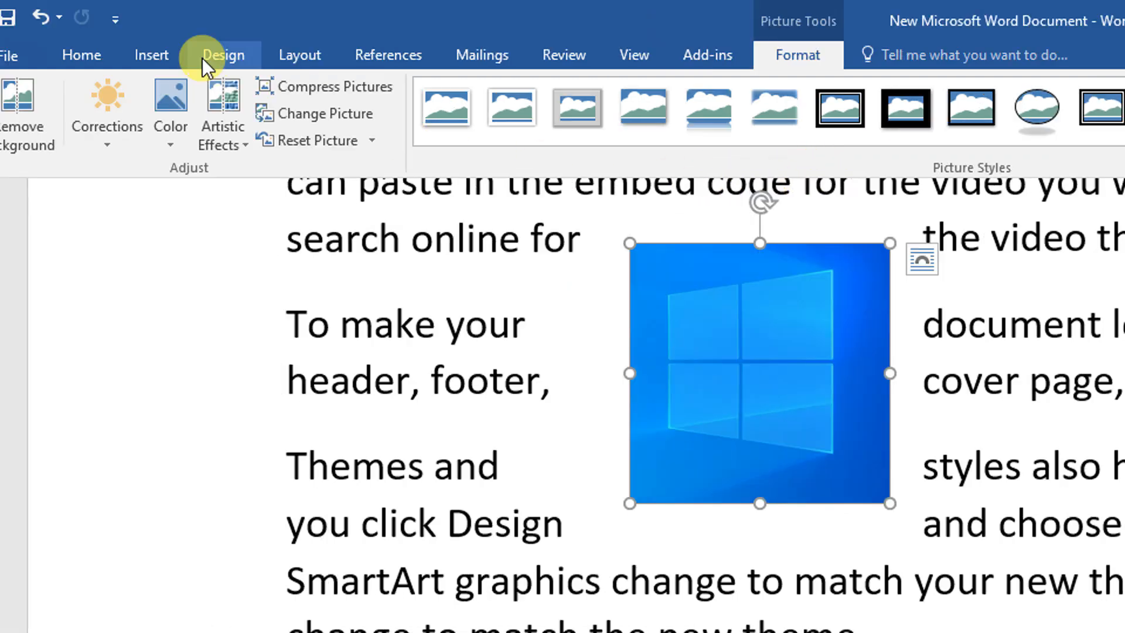
# - Try inserting the gray and red sports car photo from an online image search for "car", then delete it
pyautogui.click(175, 55)
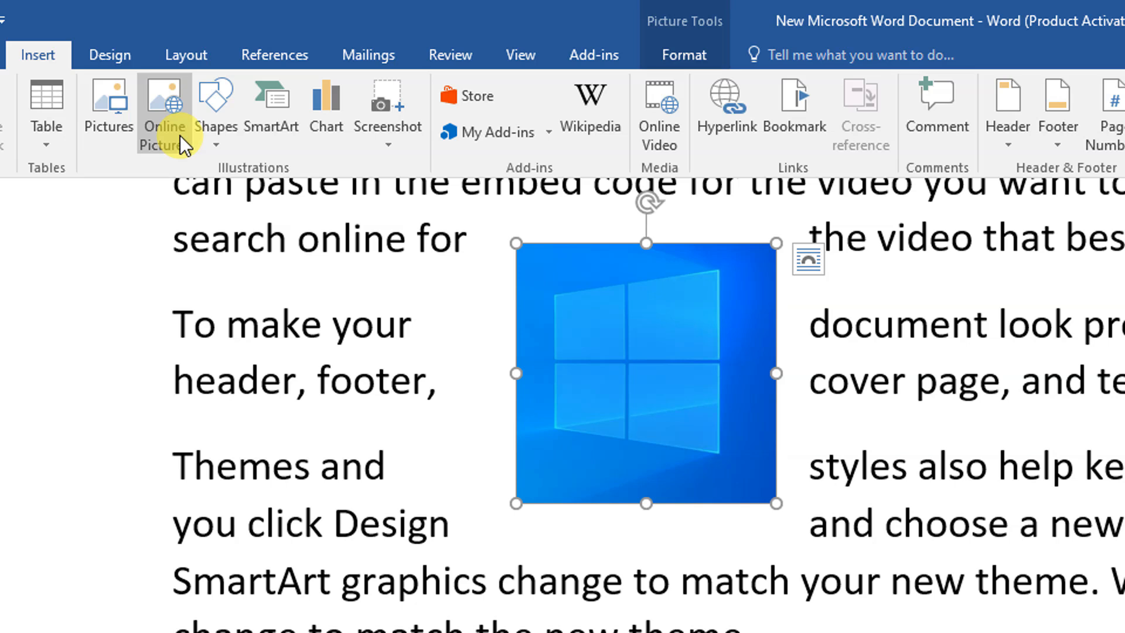
pyautogui.click(181, 135)
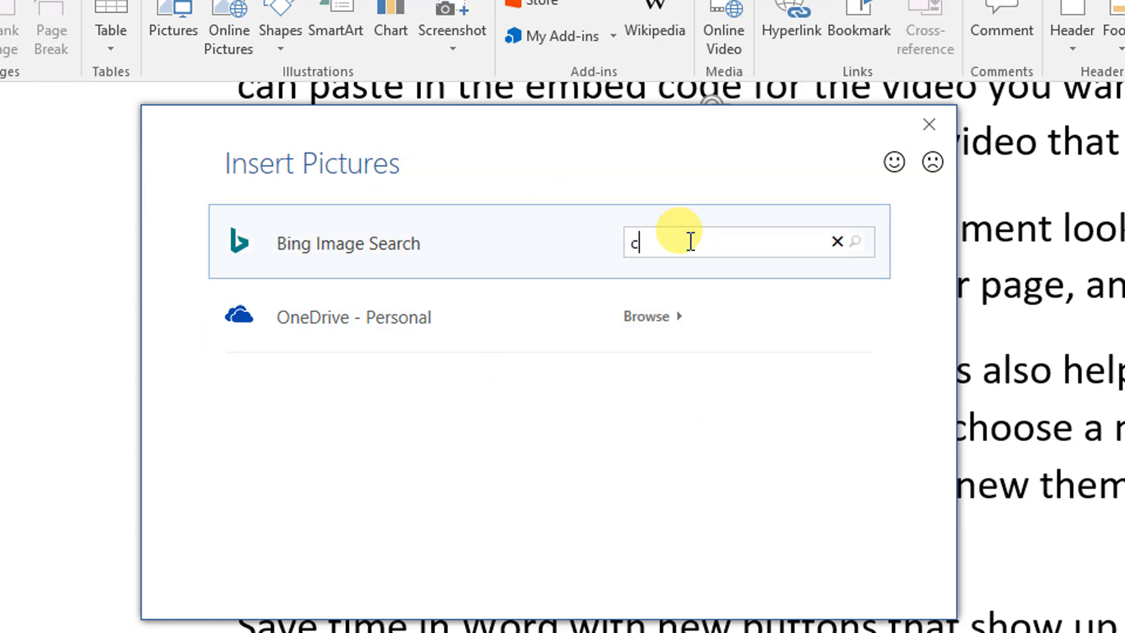
pyautogui.press('Return')
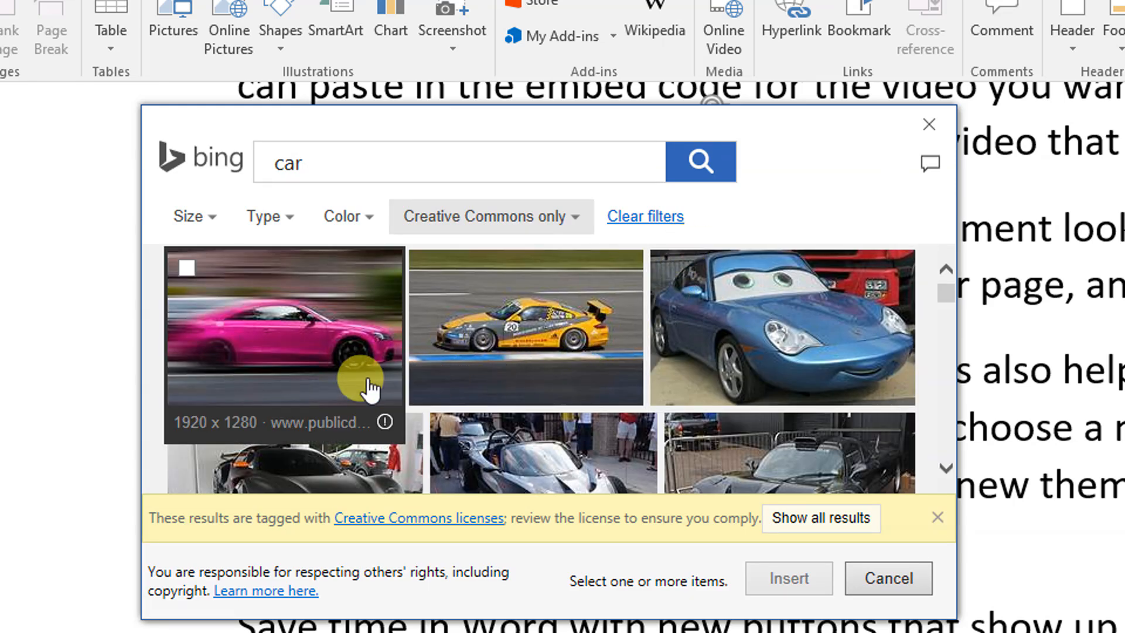
pyautogui.scroll(-2, 381, 381)
pyautogui.click(267, 410)
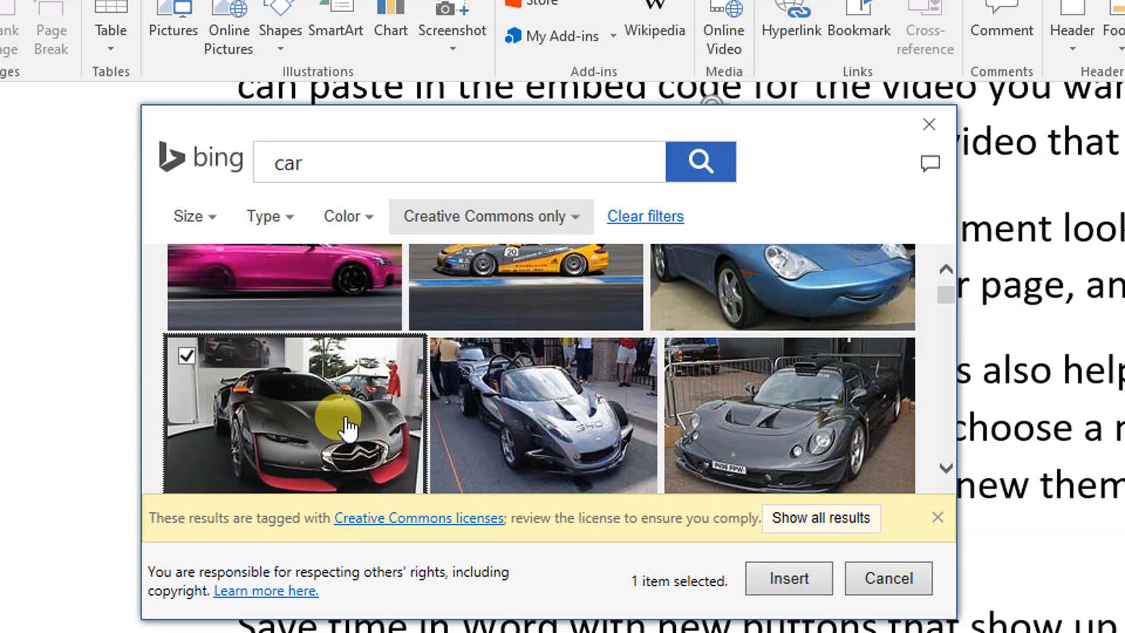
pyautogui.click(799, 580)
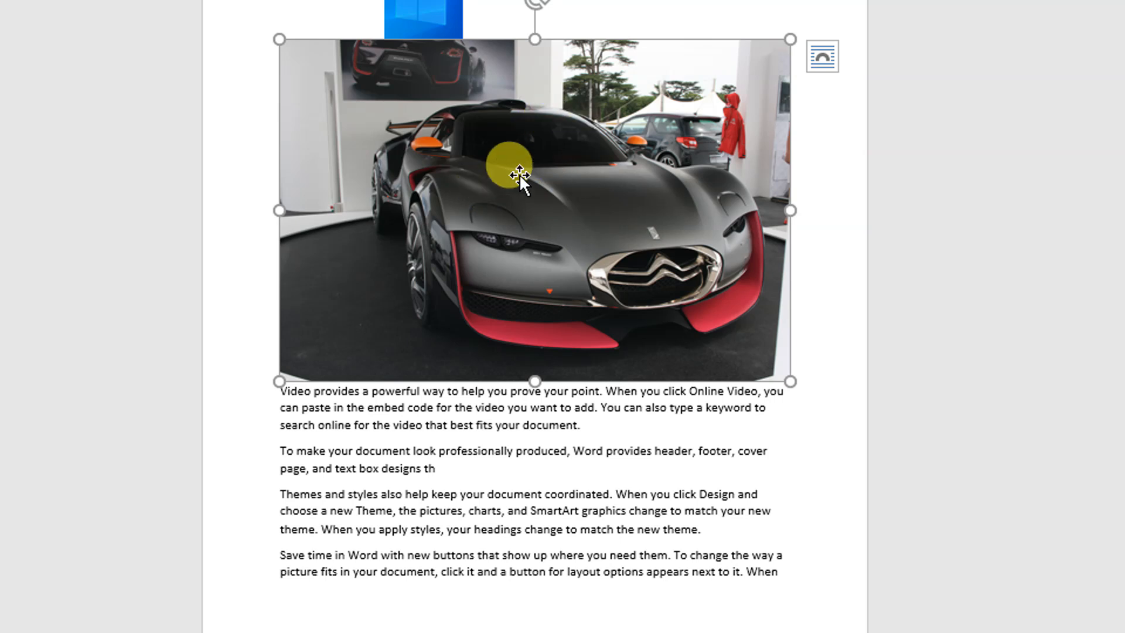
pyautogui.press('Delete')
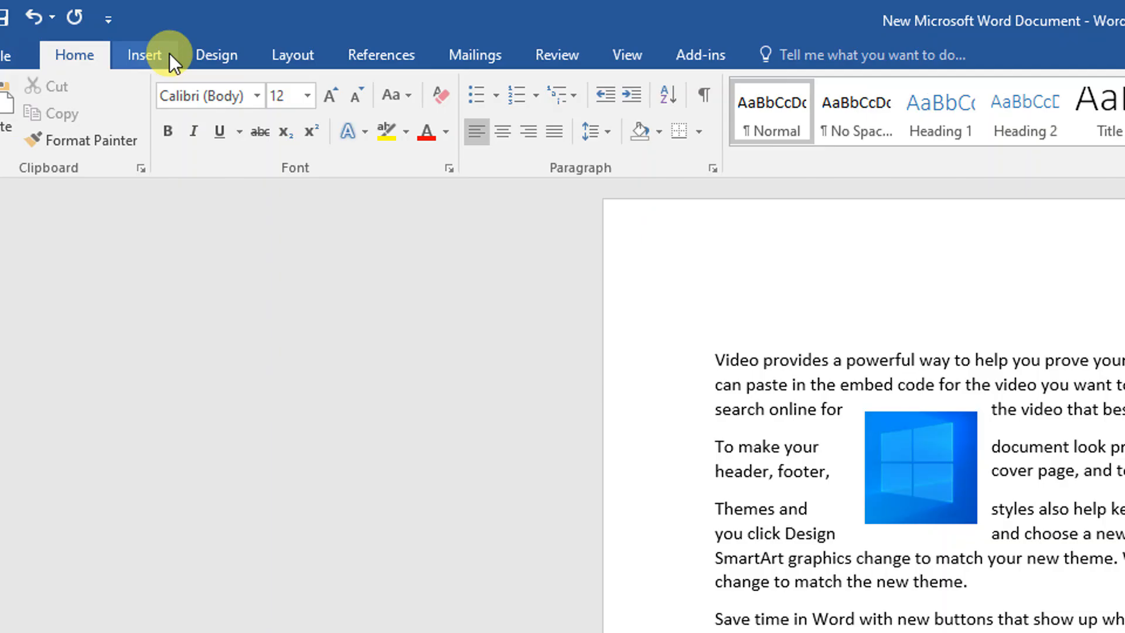
# - Draw a large smiley face shape over the text below and beside the Windows picture, and open its layout options
pyautogui.click(170, 54)
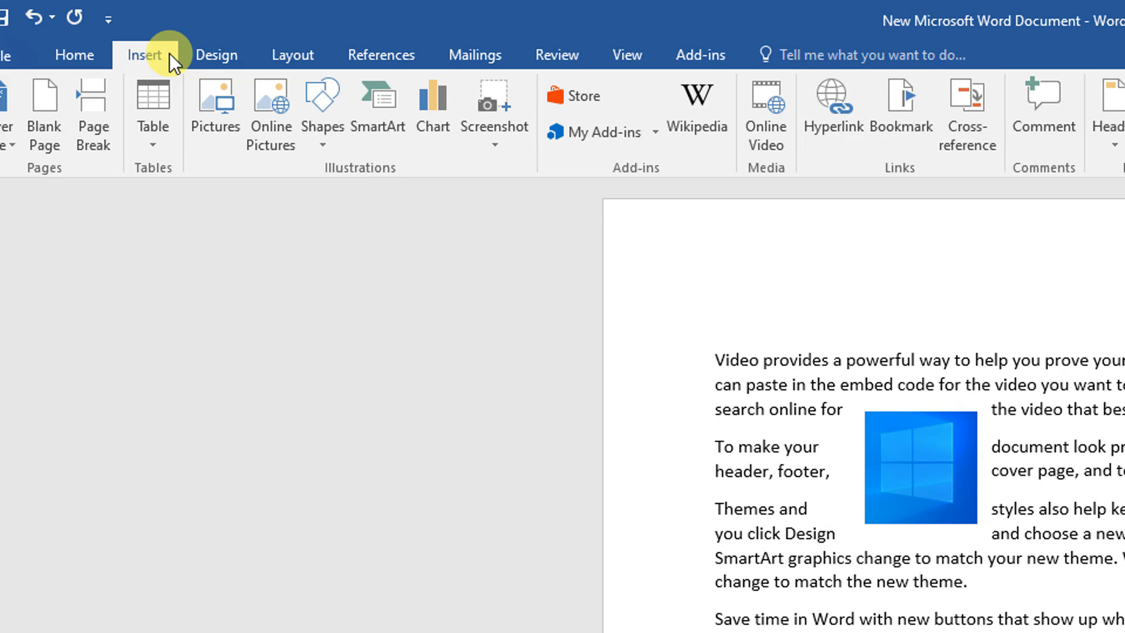
pyautogui.click(333, 132)
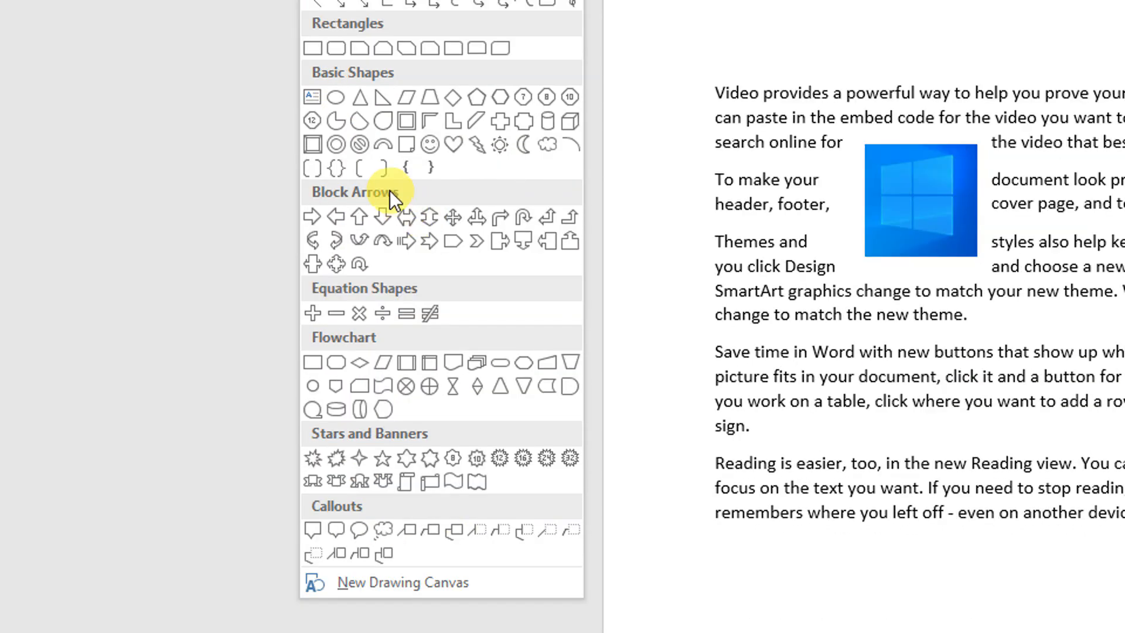
pyautogui.click(427, 146)
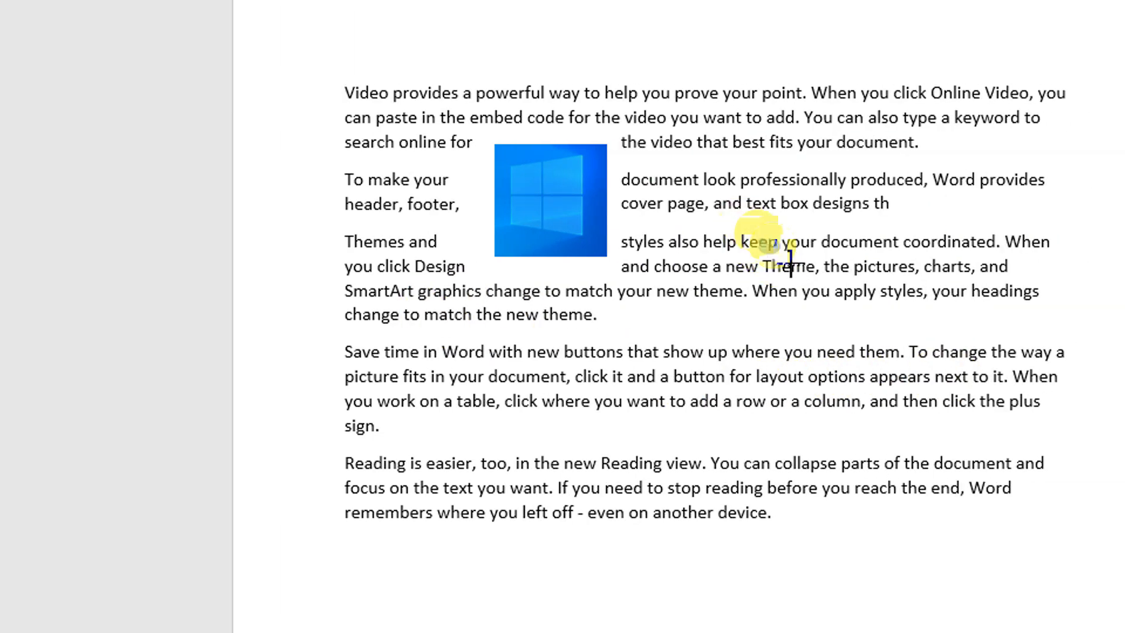
pyautogui.moveTo(759, 237)
pyautogui.mouseDown()
pyautogui.moveTo(919, 414)
pyautogui.moveTo(954, 422)
pyautogui.moveTo(969, 447)
pyautogui.moveTo(949, 386)
pyautogui.moveTo(1000, 442)
pyautogui.moveTo(811, 306)
pyautogui.moveTo(906, 388)
pyautogui.moveTo(954, 472)
pyautogui.moveTo(891, 402)
pyautogui.moveTo(959, 495)
pyautogui.mouseUp()
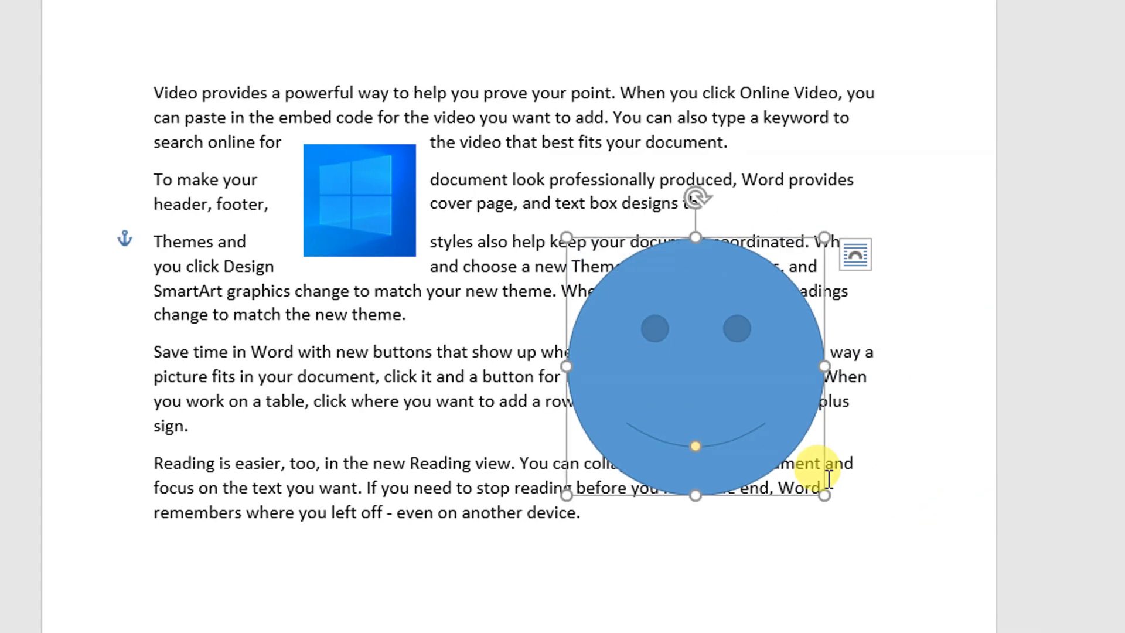
pyautogui.click(860, 255)
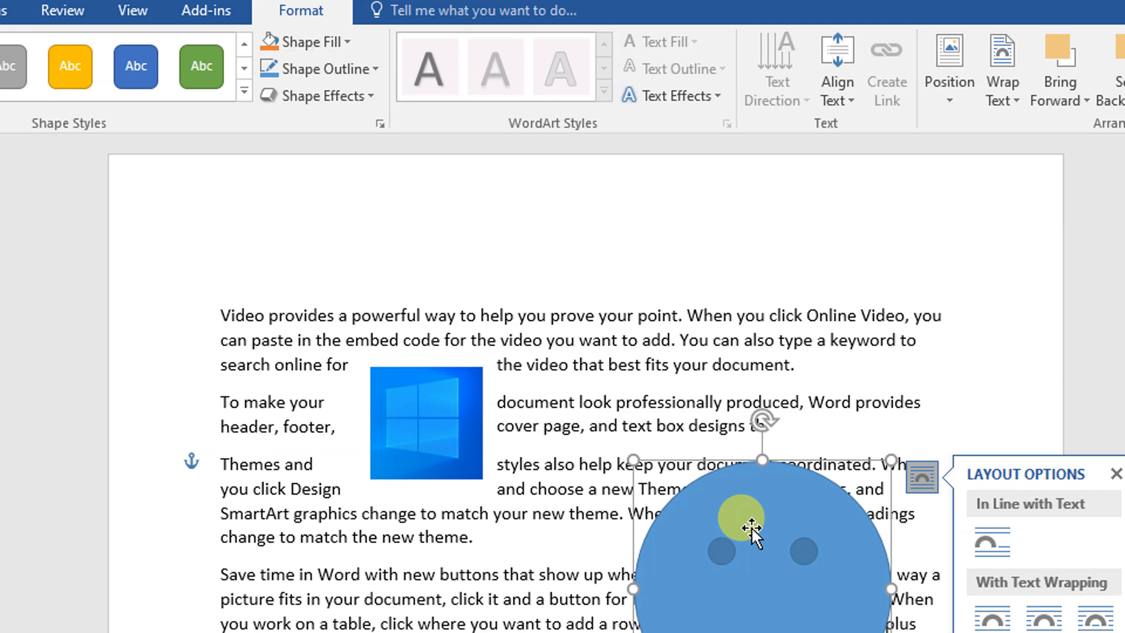
# - Move the smiley face shape up beside the Windows picture and give it the gold gradient theme style
pyautogui.moveTo(612, 577); pyautogui.dragTo(596, 530)
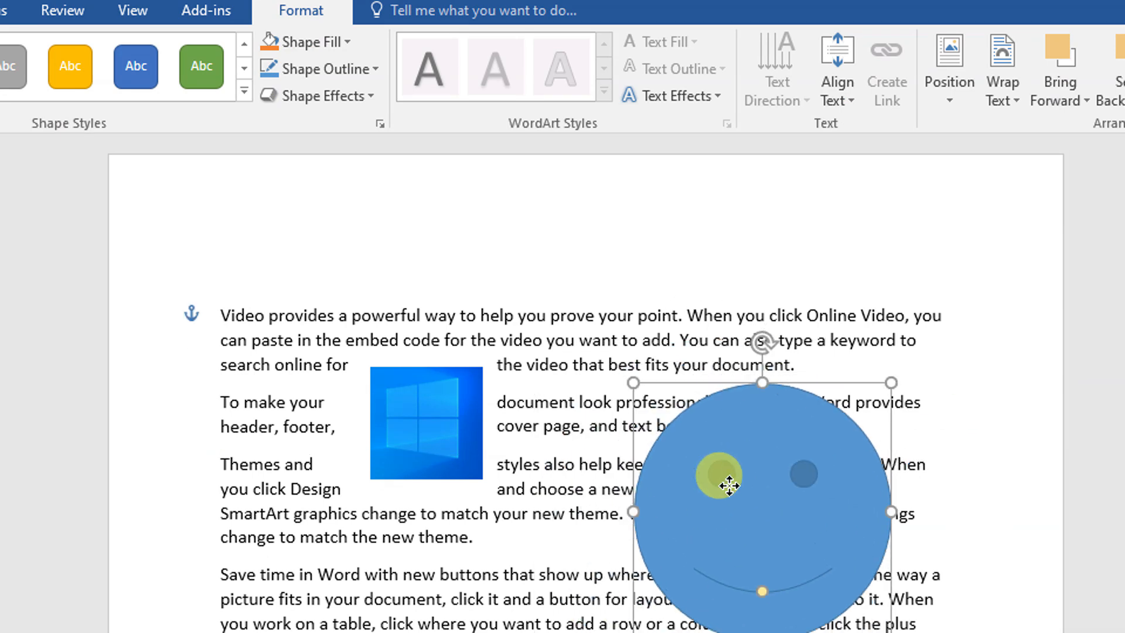
pyautogui.moveTo(729, 485); pyautogui.dragTo(715, 402)
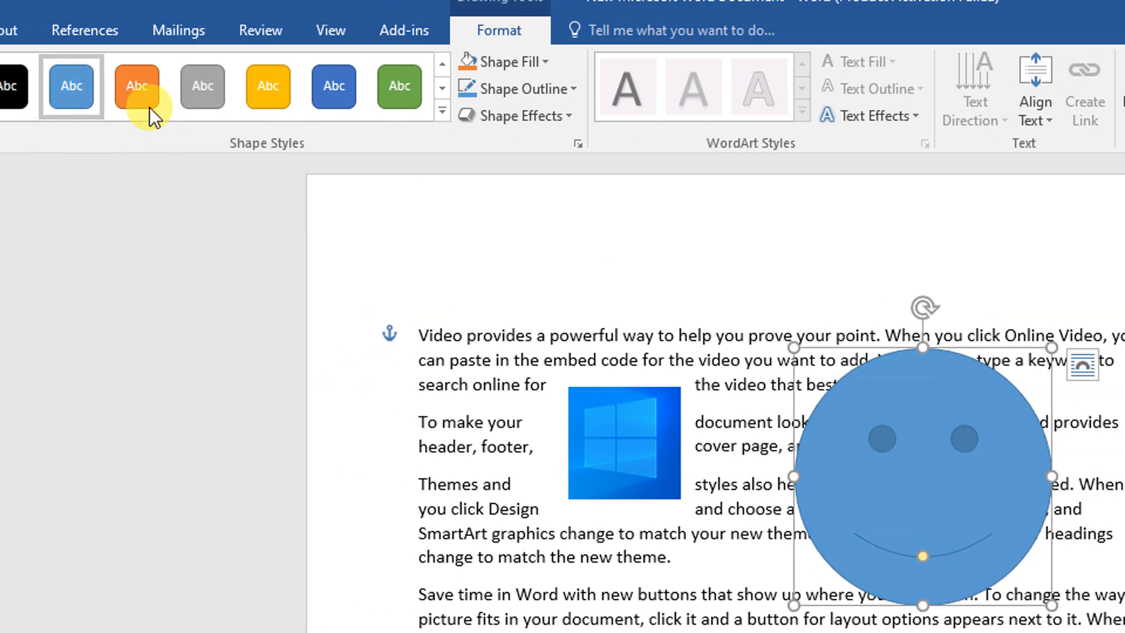
pyautogui.click(465, 118)
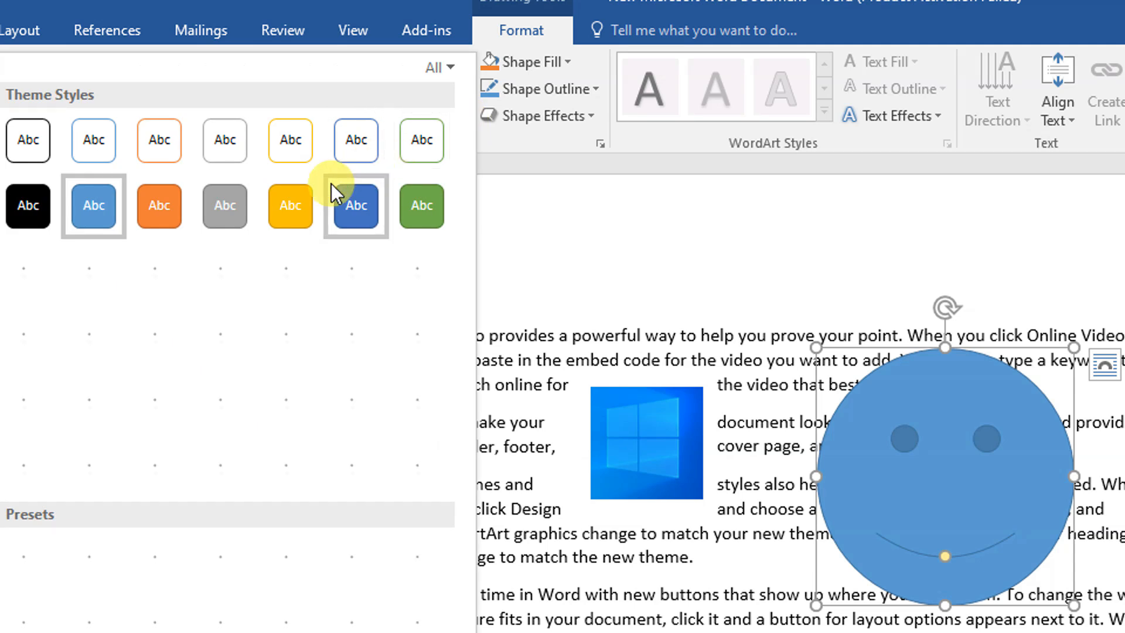
pyautogui.click(896, 481)
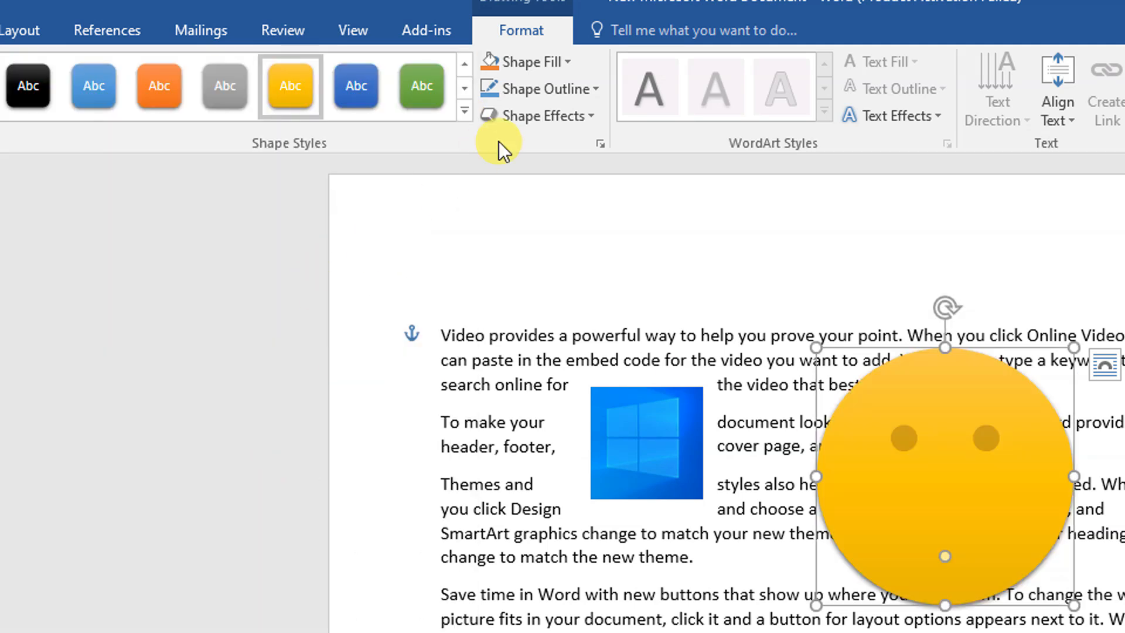
# - Fill the smiley face with standard yellow and give it a red outline
pyautogui.click(536, 93)
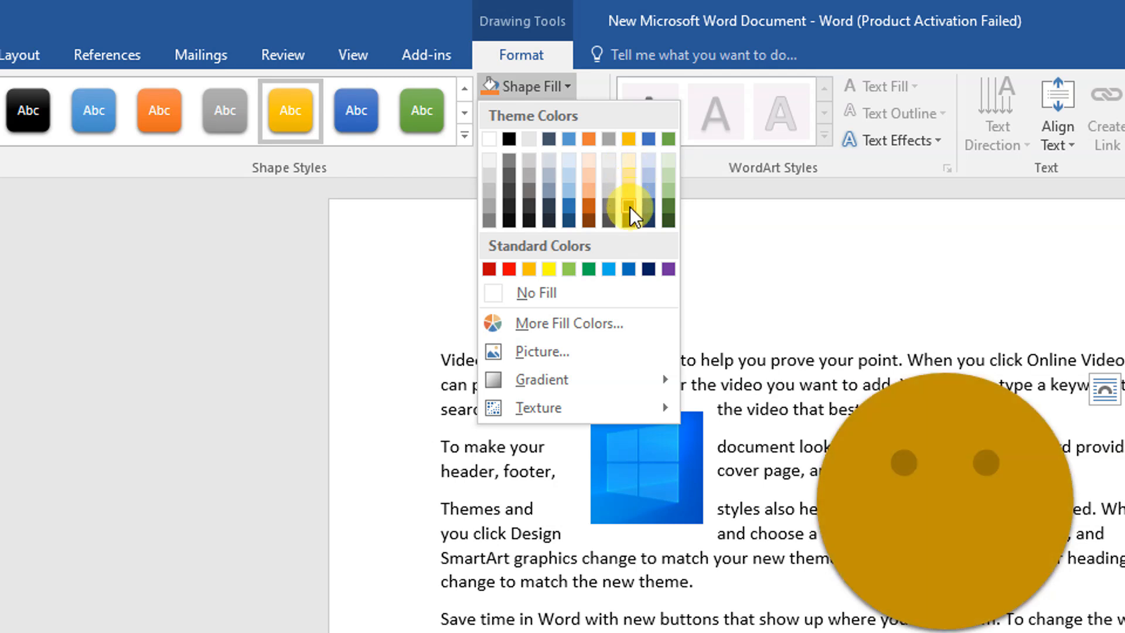
pyautogui.click(549, 269)
pyautogui.click(571, 121)
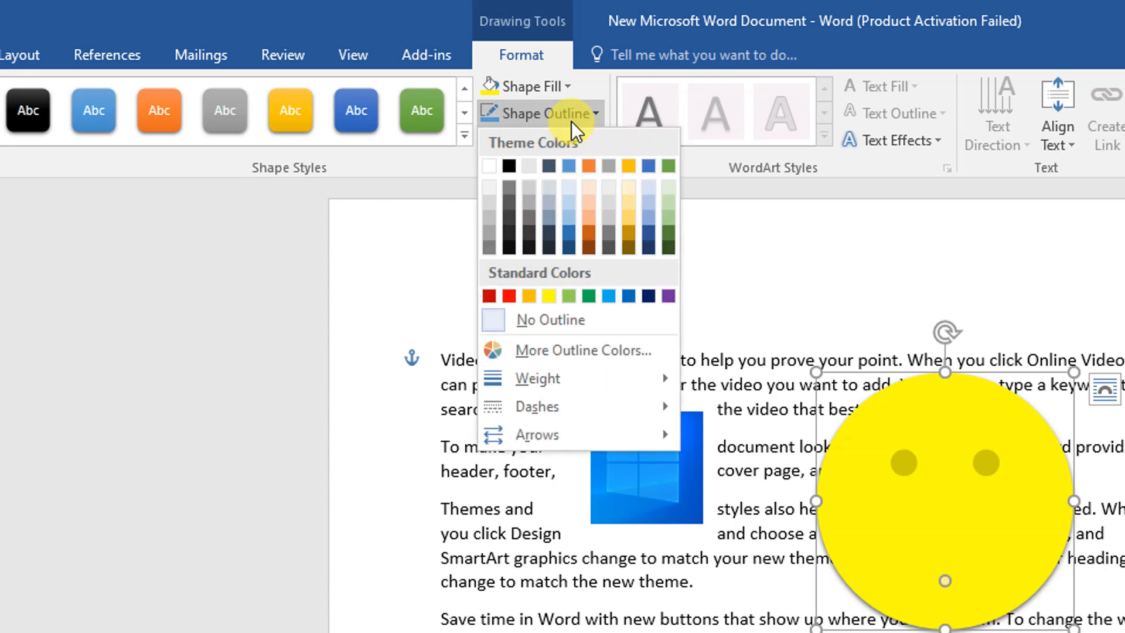
pyautogui.click(509, 296)
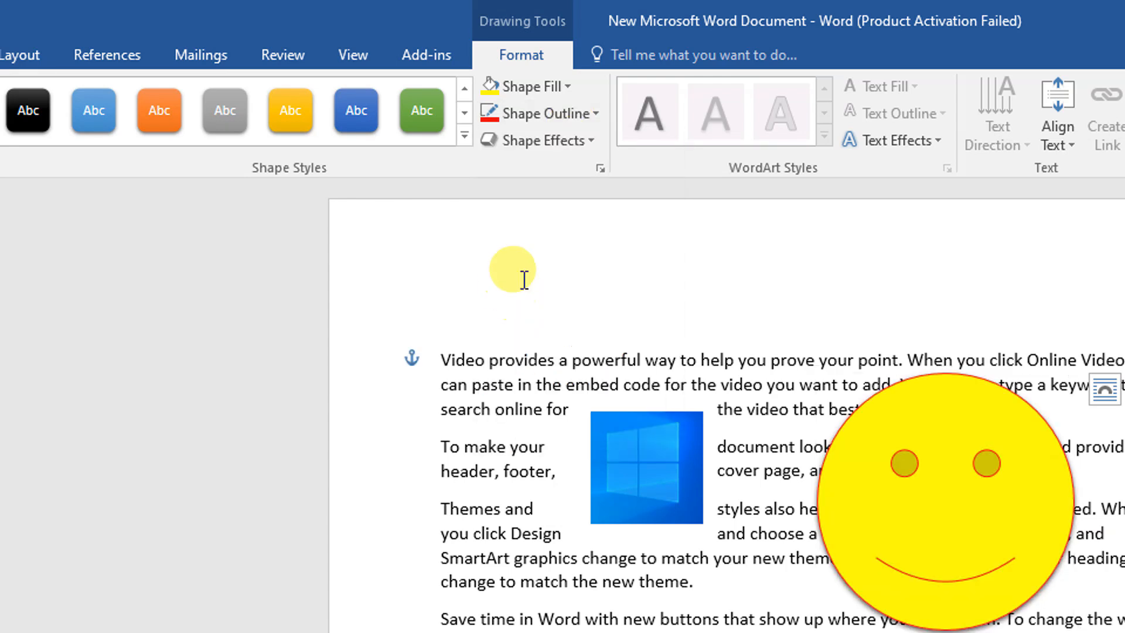
pyautogui.click(543, 115)
pyautogui.moveTo(536, 377)
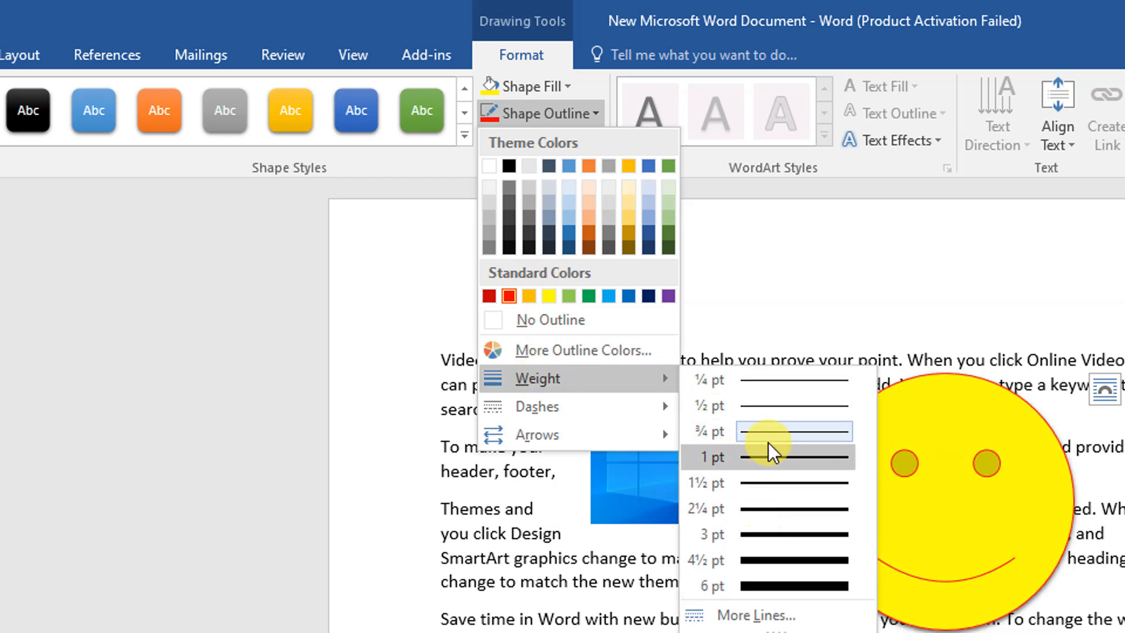
pyautogui.click(775, 319)
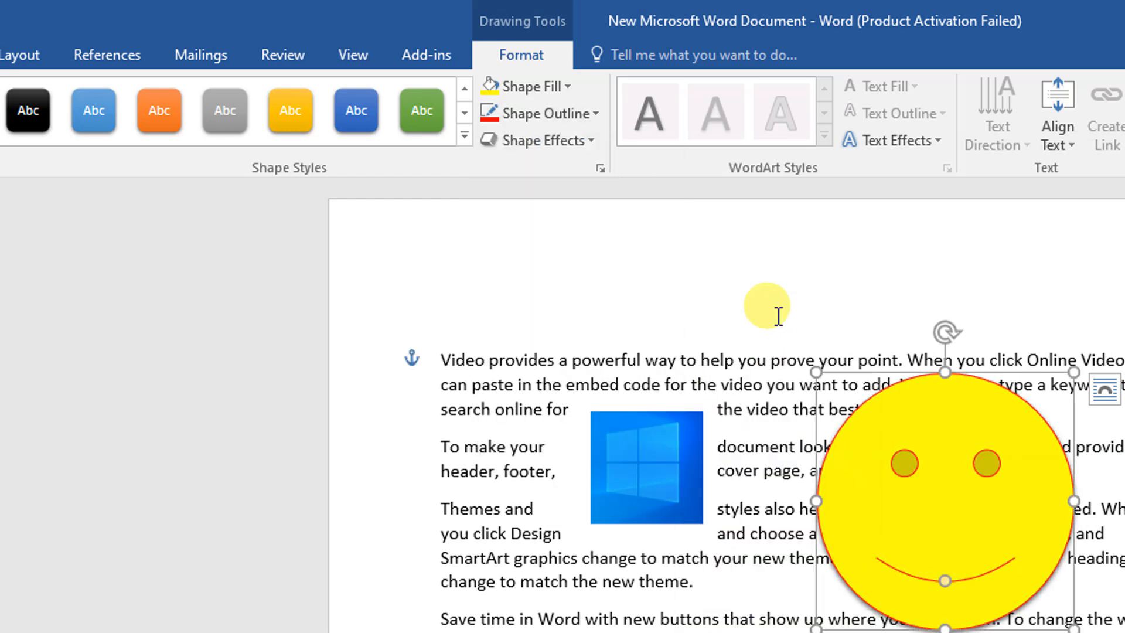
pyautogui.click(572, 150)
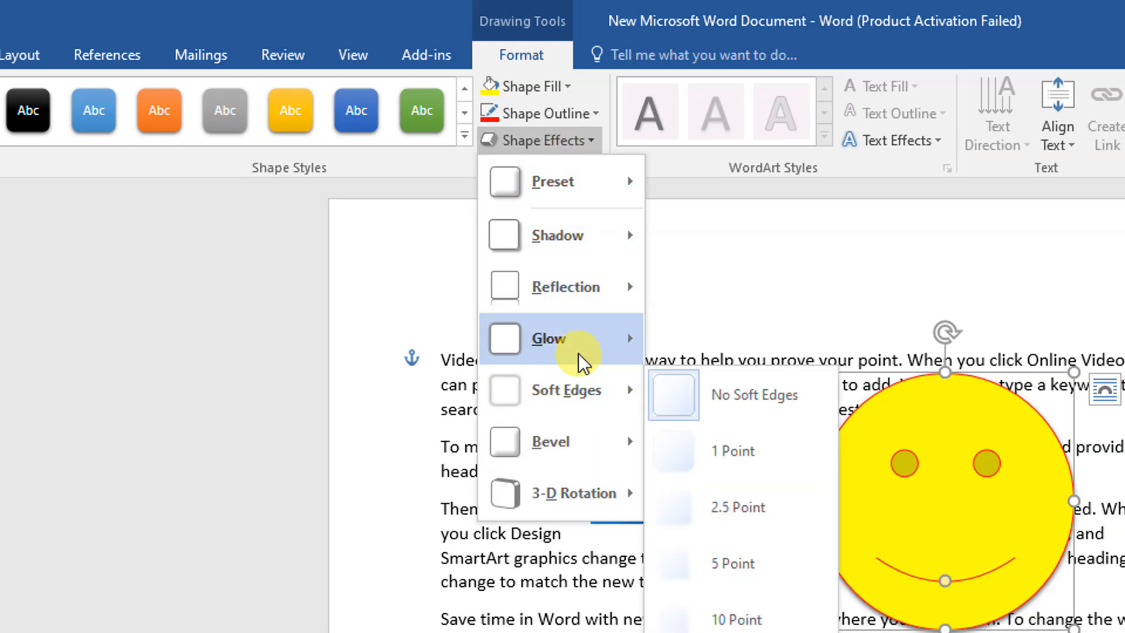
pyautogui.moveTo(580, 357)
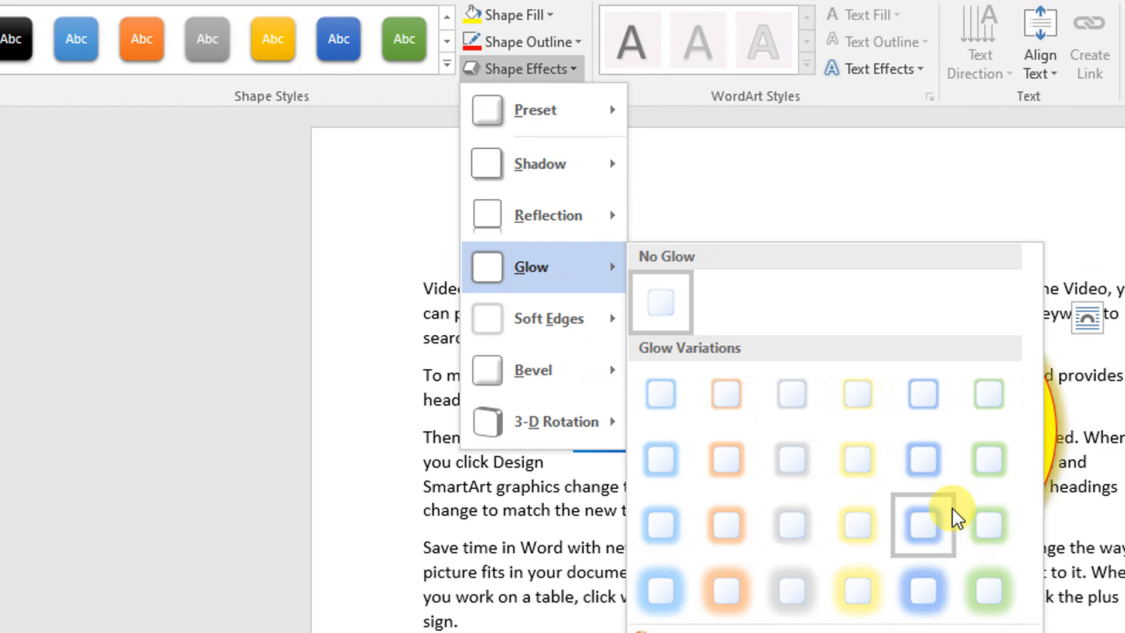
pyautogui.press('Escape')
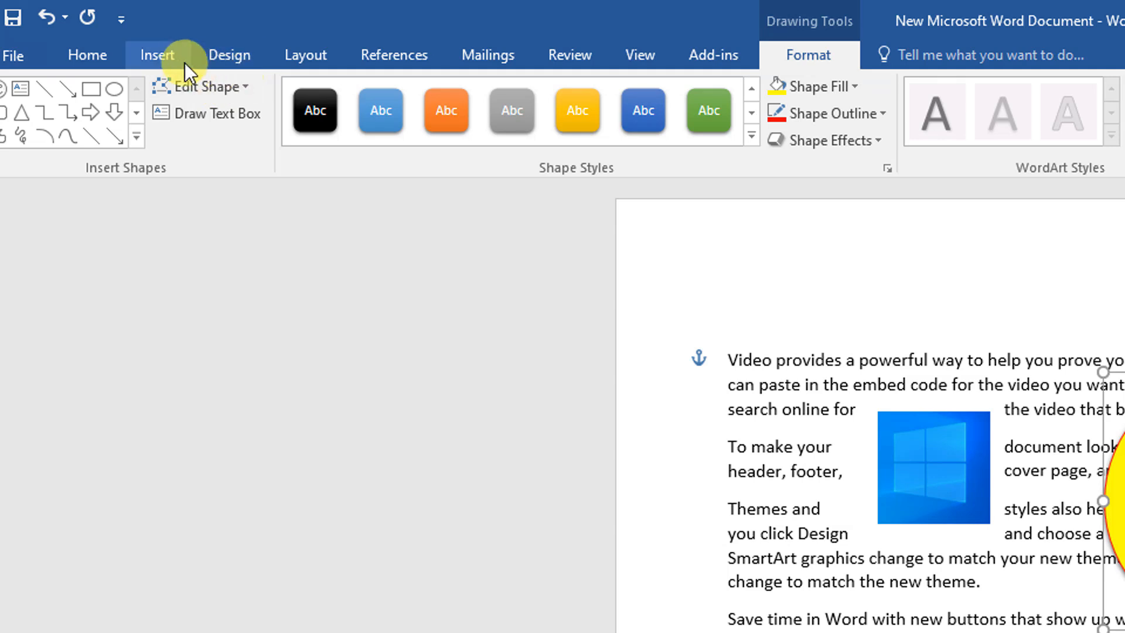
# - Try drawing a large right block arrow over the body text below the Windows picture, then delete it
pyautogui.click(184, 62)
pyautogui.click(335, 100)
pyautogui.click(322, 464)
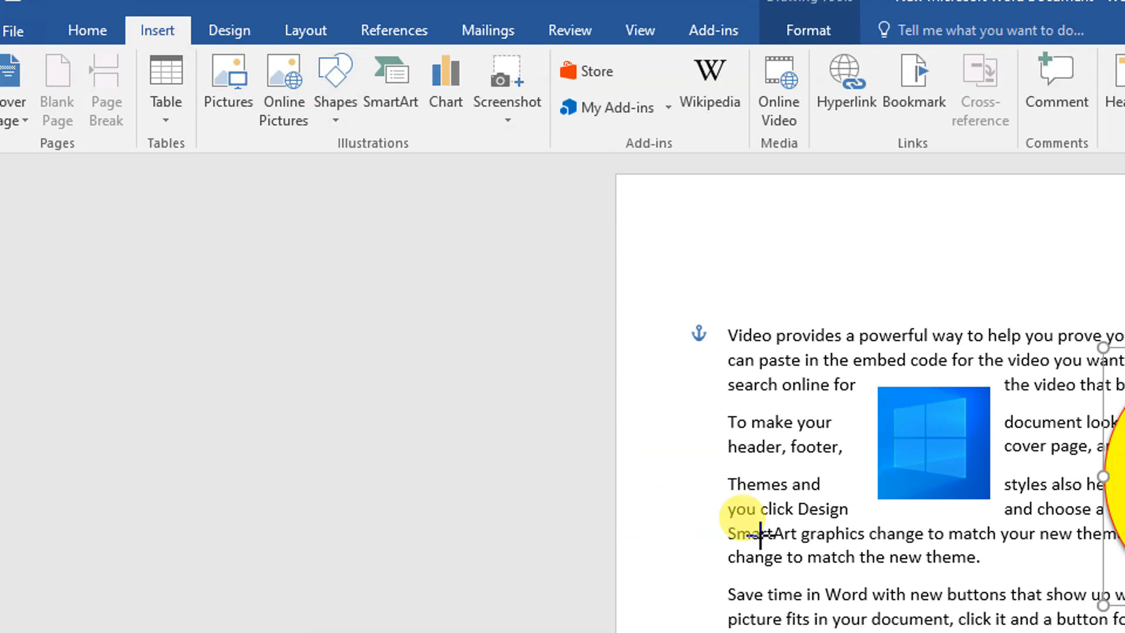
pyautogui.moveTo(745, 530); pyautogui.dragTo(1113, 632)
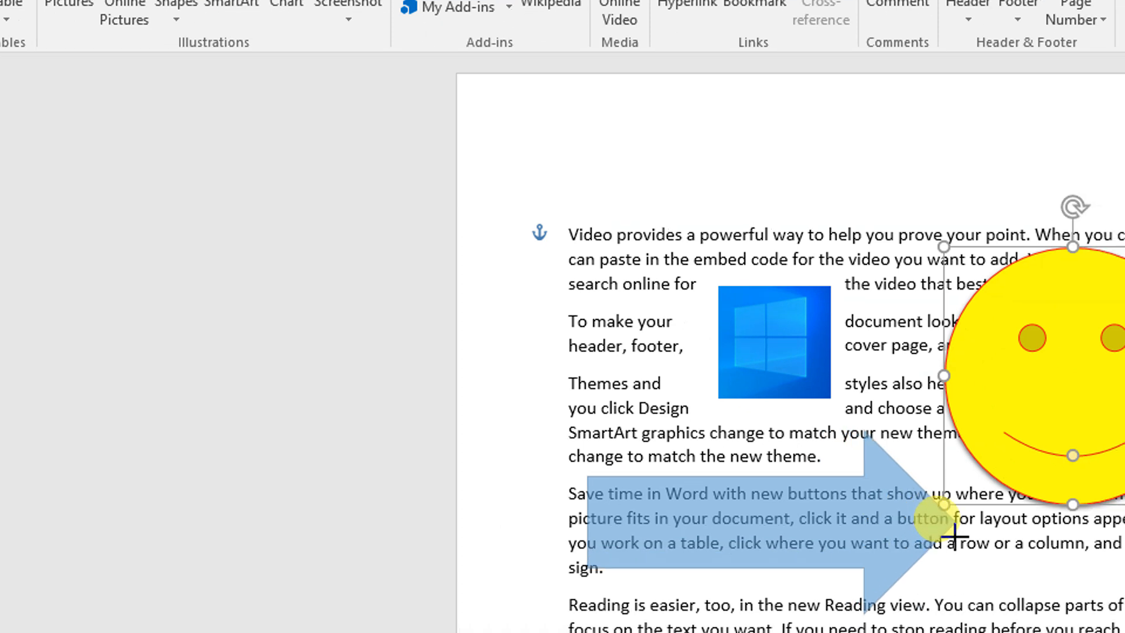
pyautogui.moveTo(954, 536)
pyautogui.mouseDown()
pyautogui.moveTo(930, 516)
pyautogui.moveTo(940, 519)
pyautogui.mouseUp()
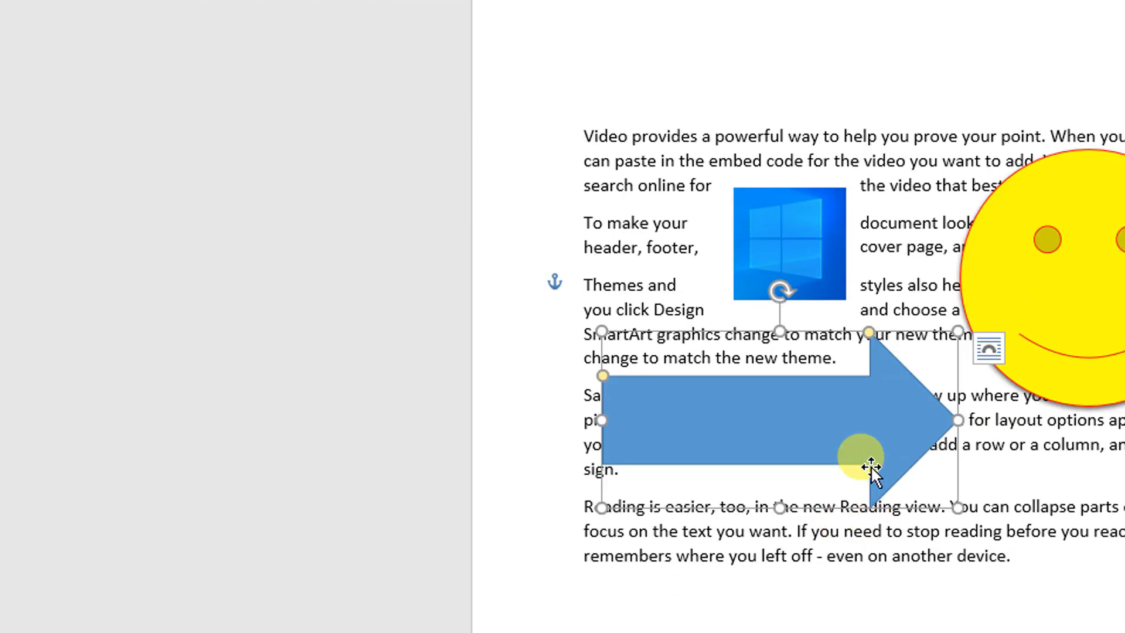
pyautogui.press('Delete')
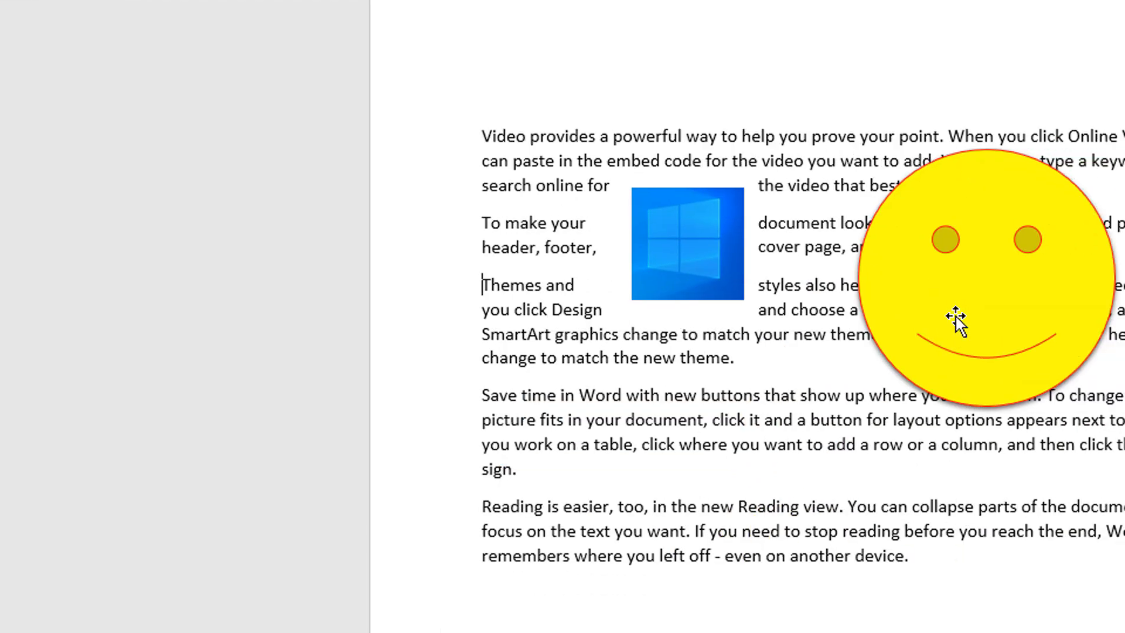
# - Delete the smiley face shape and the Windows picture from the document
pyautogui.click(1090, 291)
pyautogui.press('Delete')
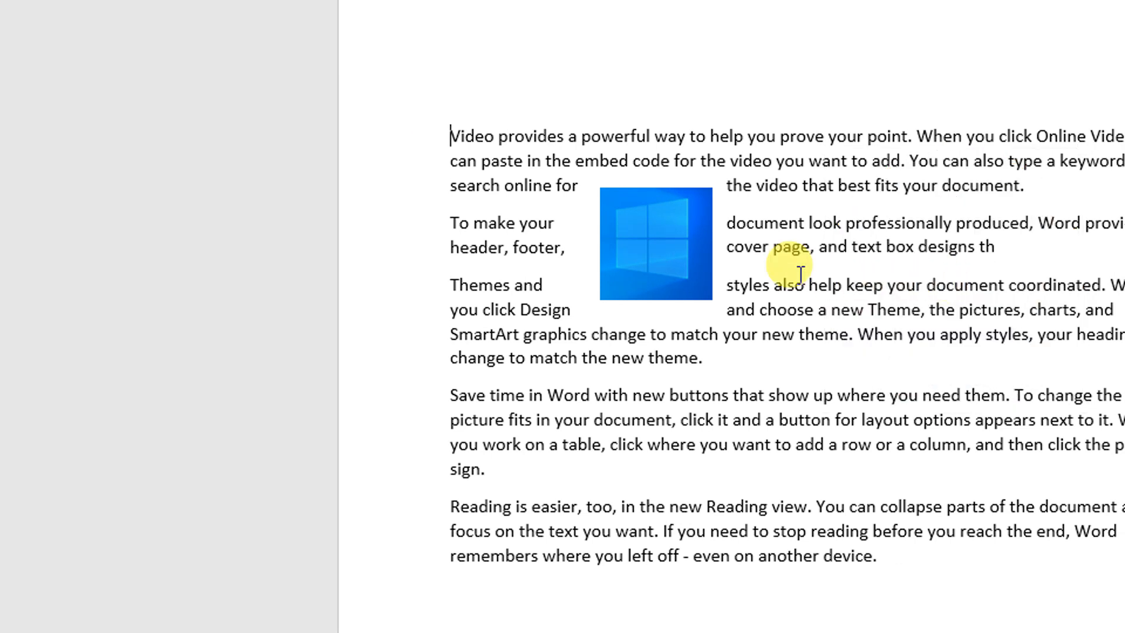
pyautogui.click(653, 261)
pyautogui.press('Delete')
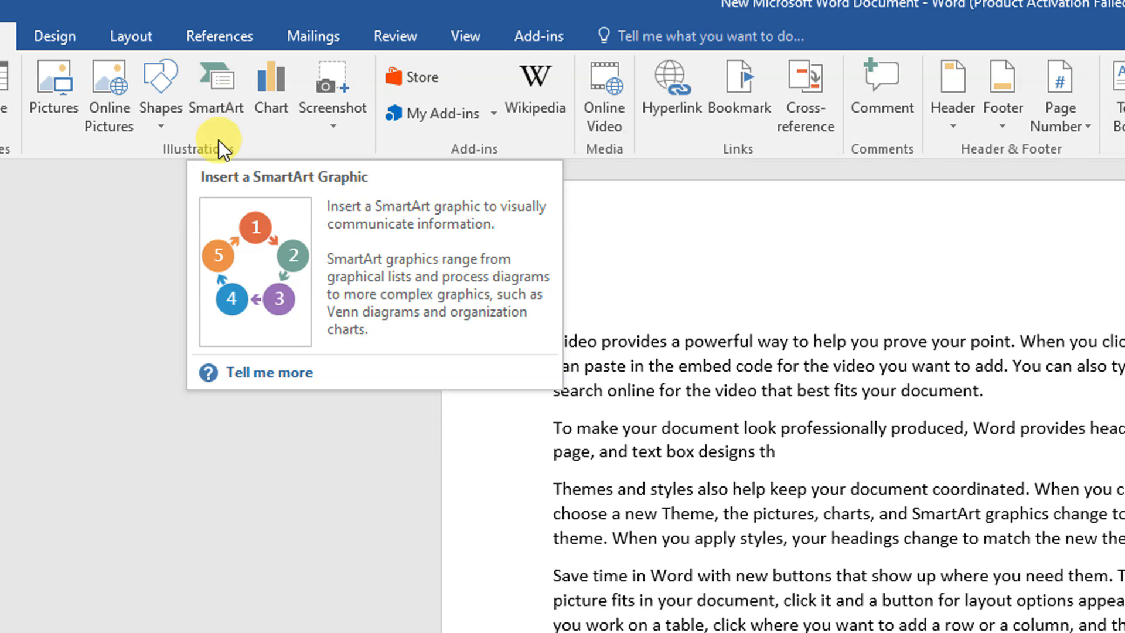
# - Look through the SmartArt layouts, including the List, Process, Cycle and Relationship categories
pyautogui.click(218, 126)
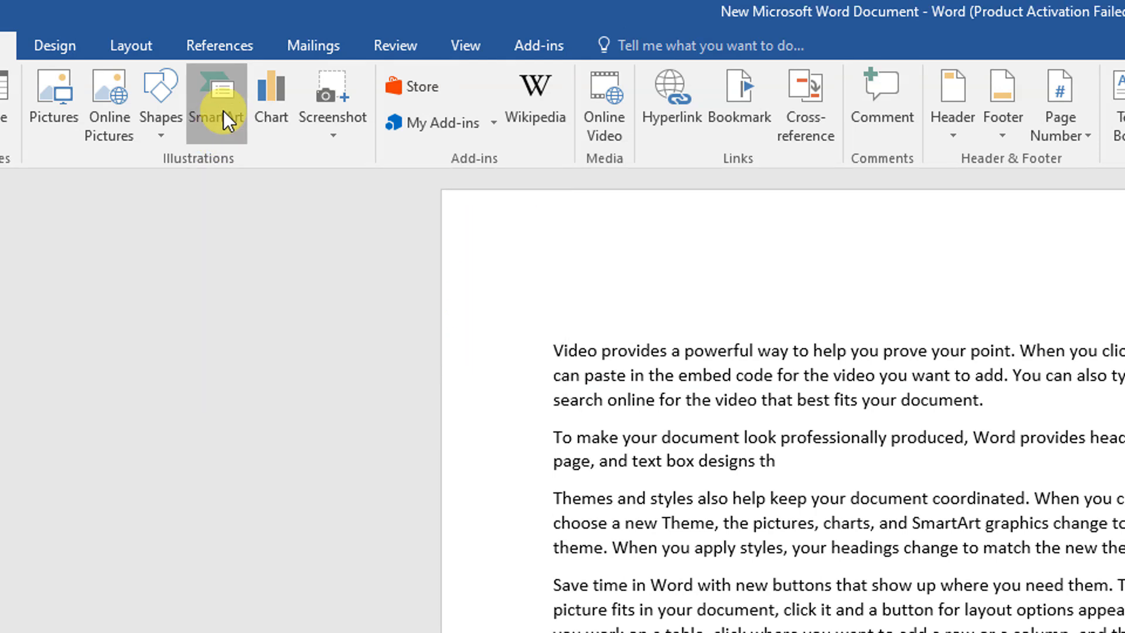
pyautogui.click(226, 121)
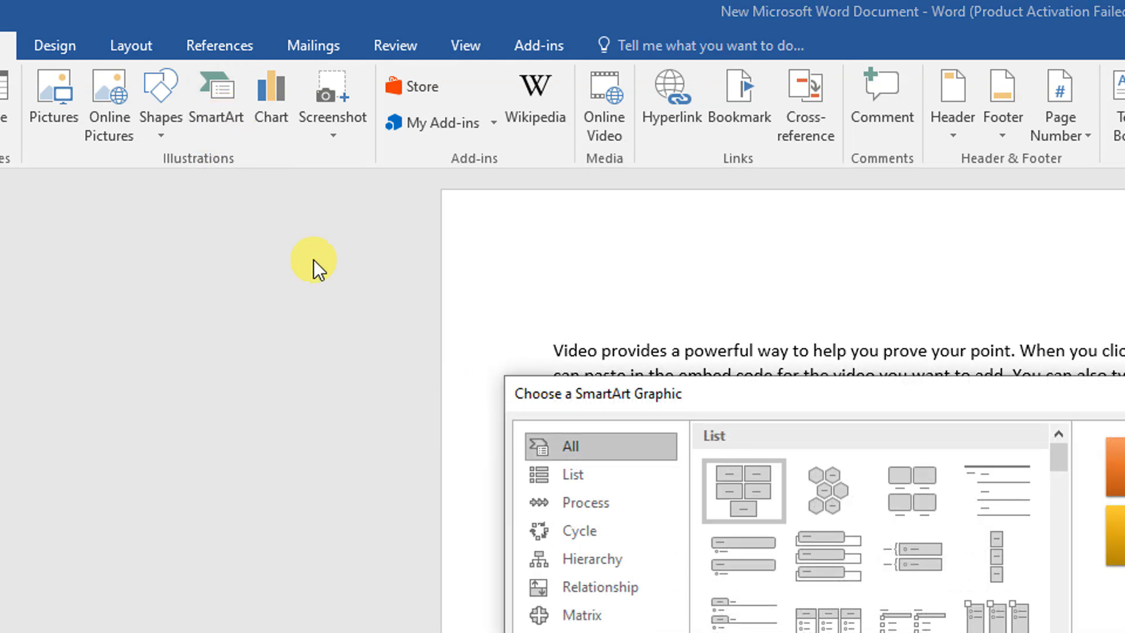
pyautogui.moveTo(719, 396); pyautogui.dragTo(231, 173)
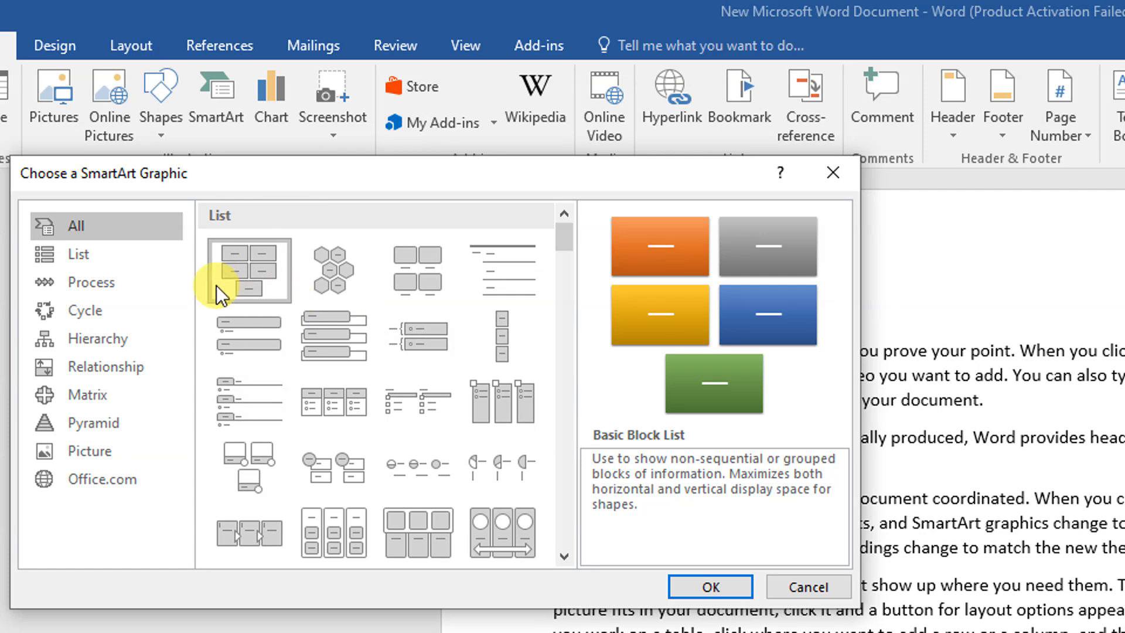
pyautogui.scroll(-15, 402, 317)
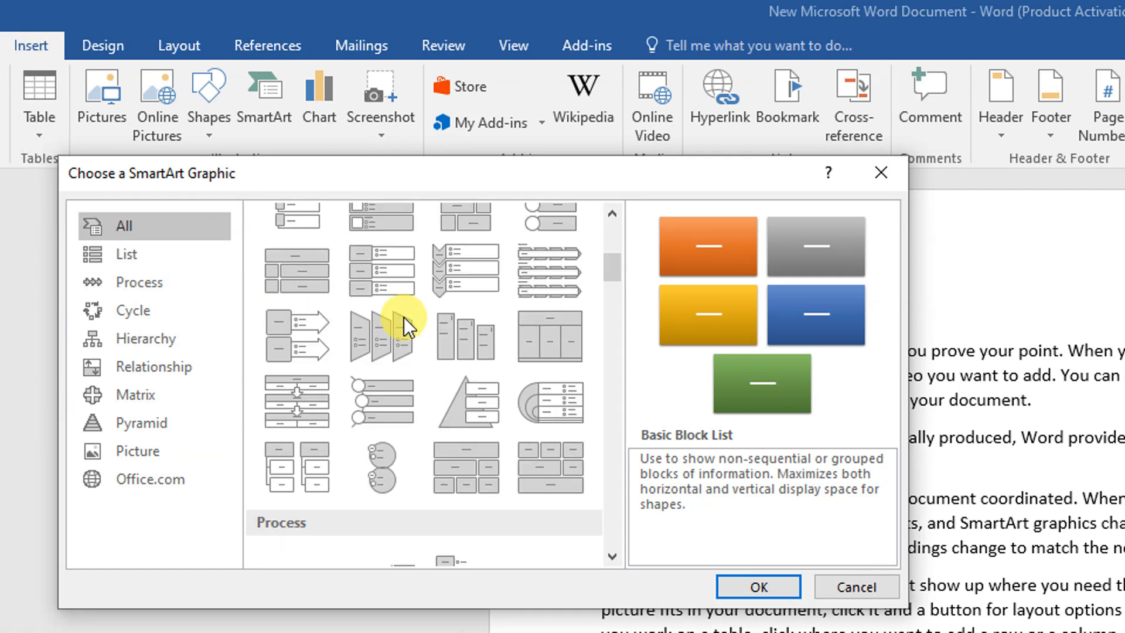
pyautogui.scroll(5, 438, 354)
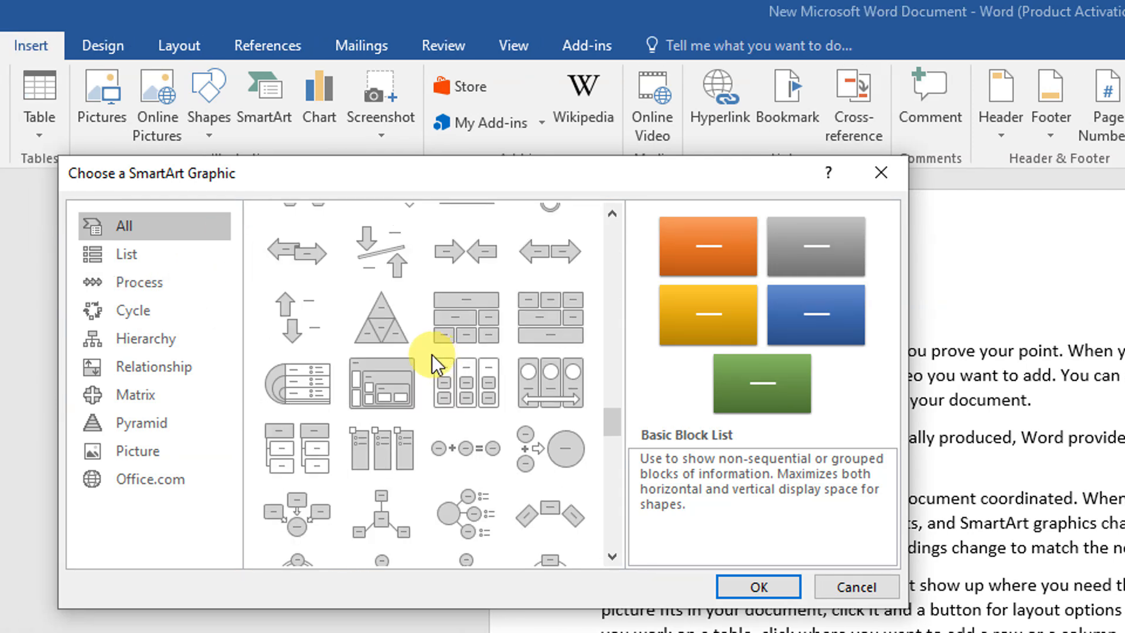
pyautogui.scroll(-2, 432, 354)
pyautogui.click(170, 262)
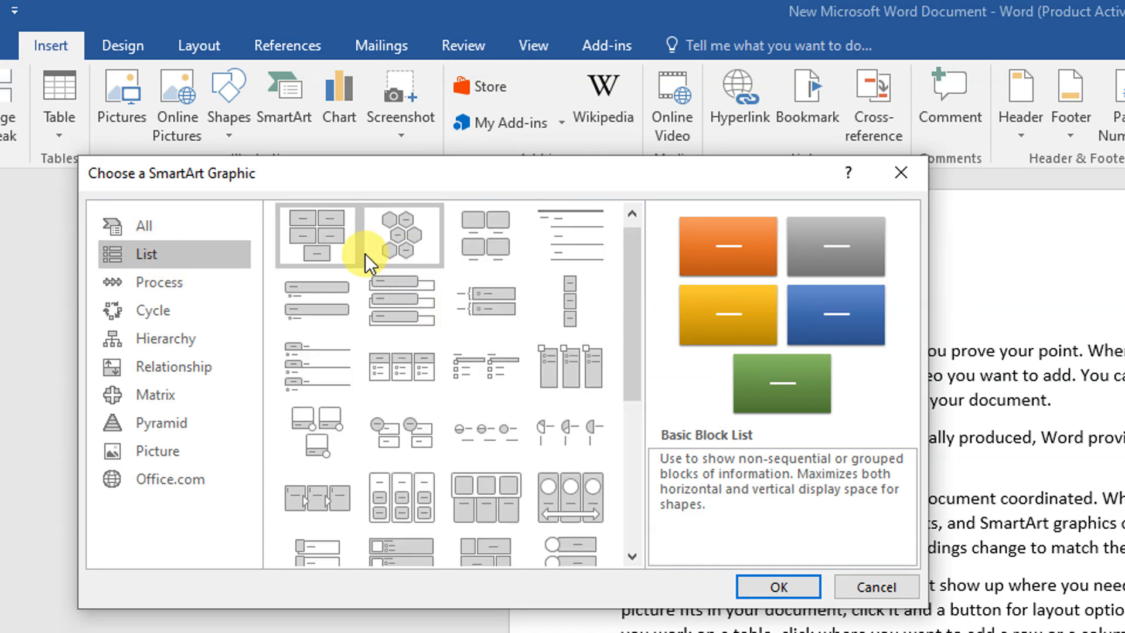
pyautogui.scroll(-5, 445, 282)
pyautogui.scroll(5, 410, 369)
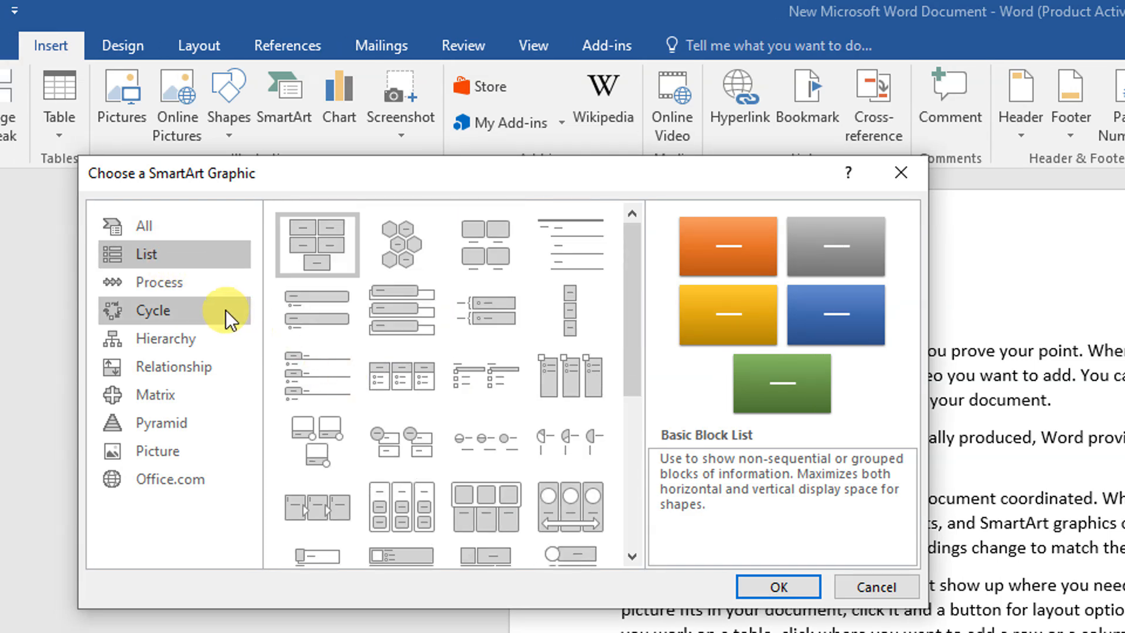
pyautogui.click(223, 283)
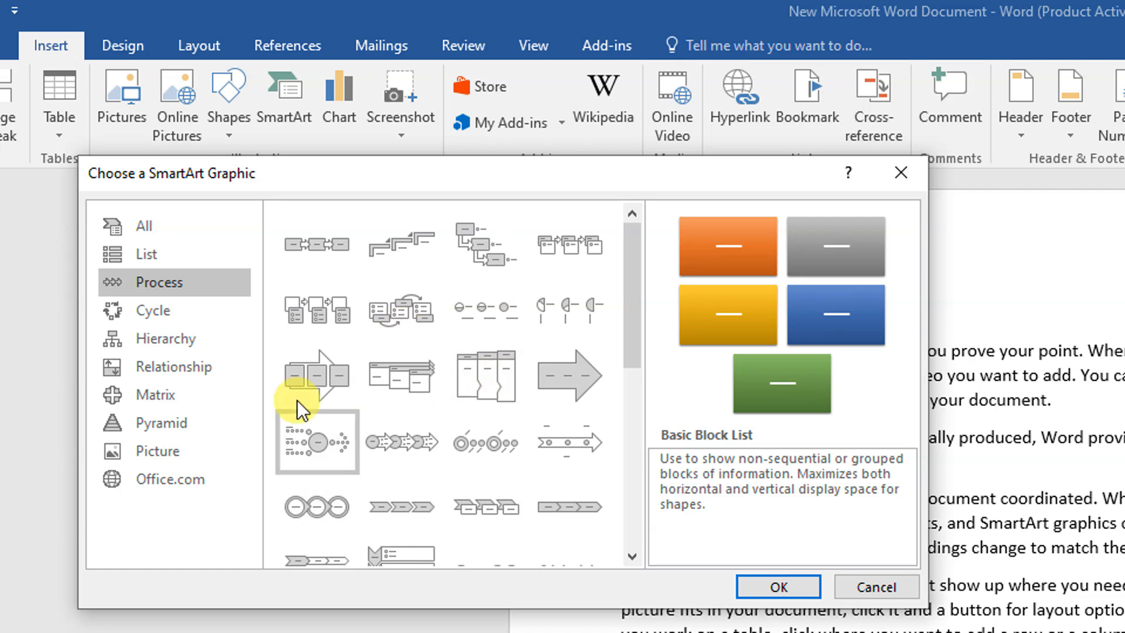
pyautogui.click(185, 317)
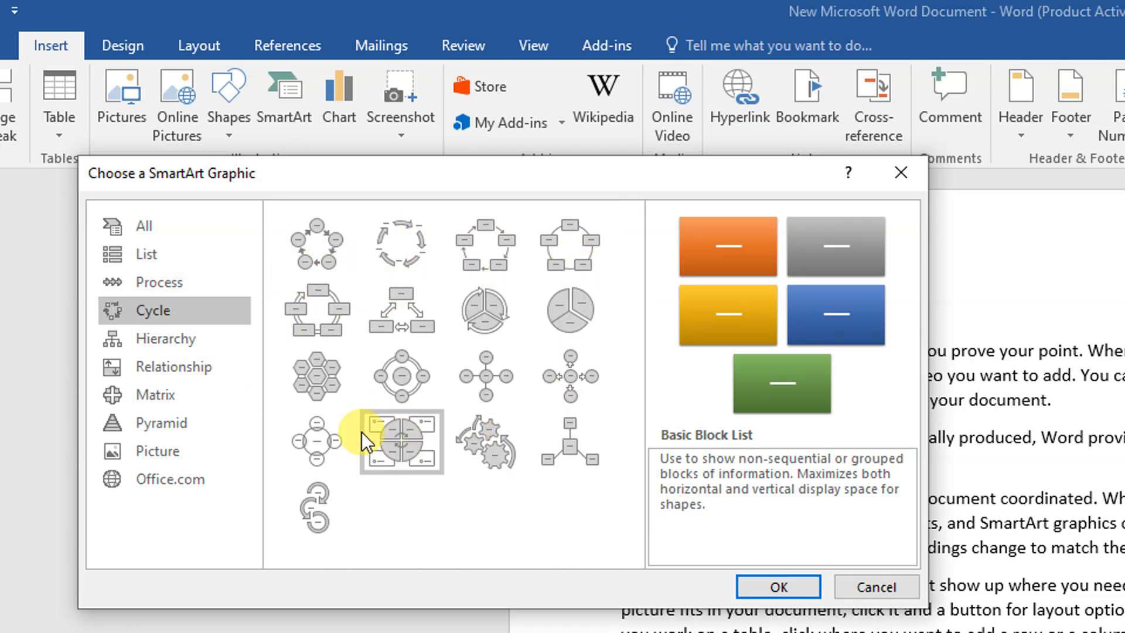
pyautogui.click(192, 357)
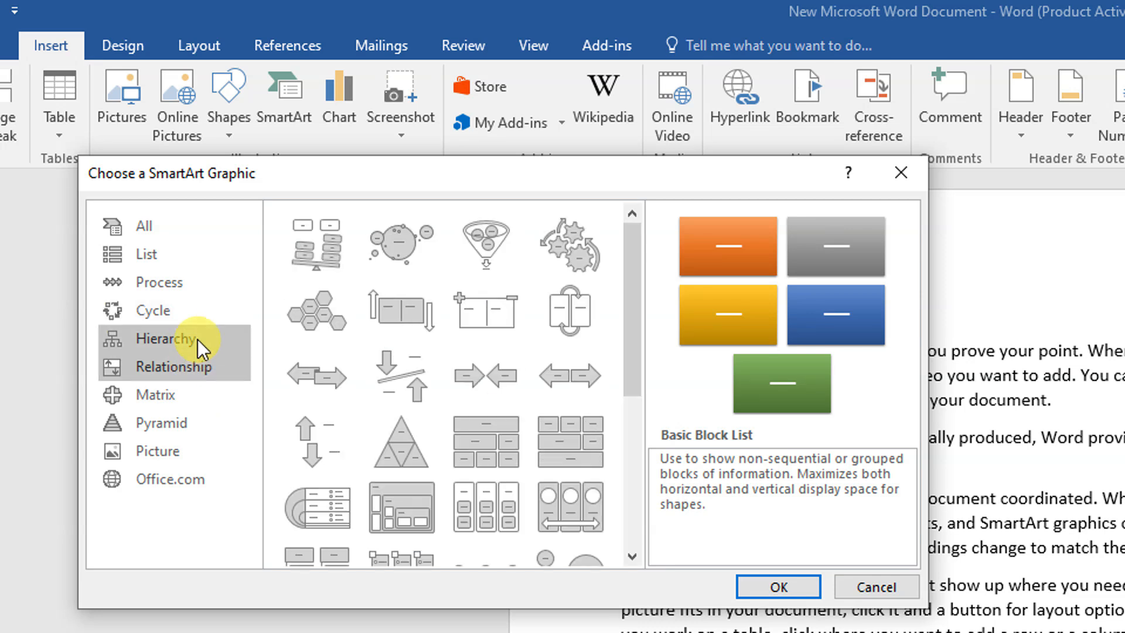
pyautogui.click(174, 313)
pyautogui.click(170, 284)
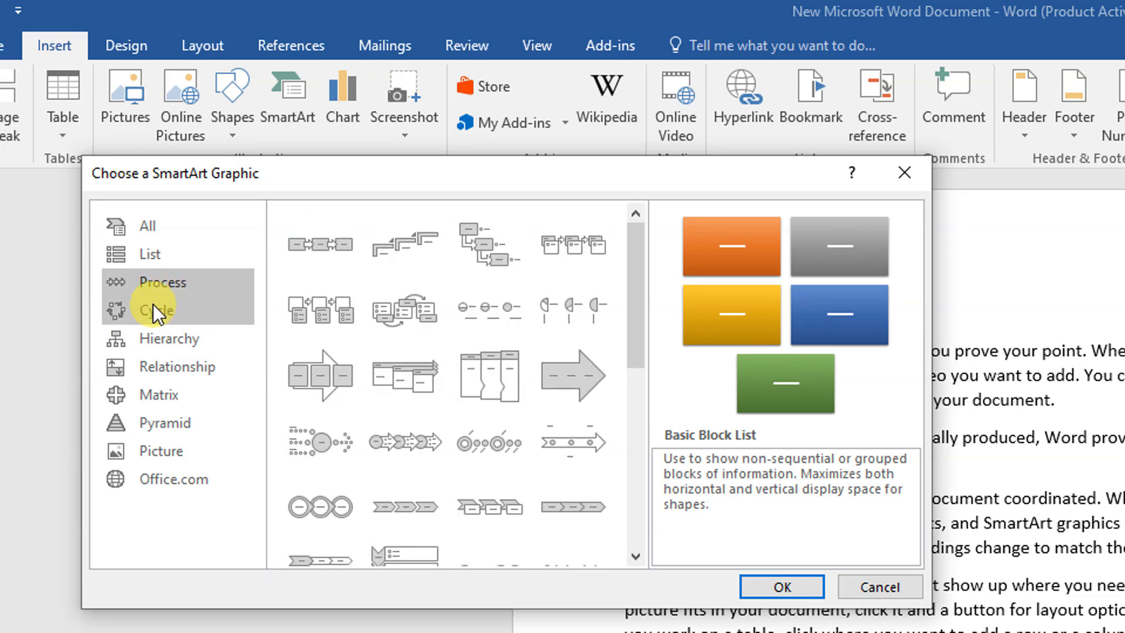
# - Insert a Basic Cycle SmartArt graphic from the Cycle category at the start of the text
pyautogui.click(184, 311)
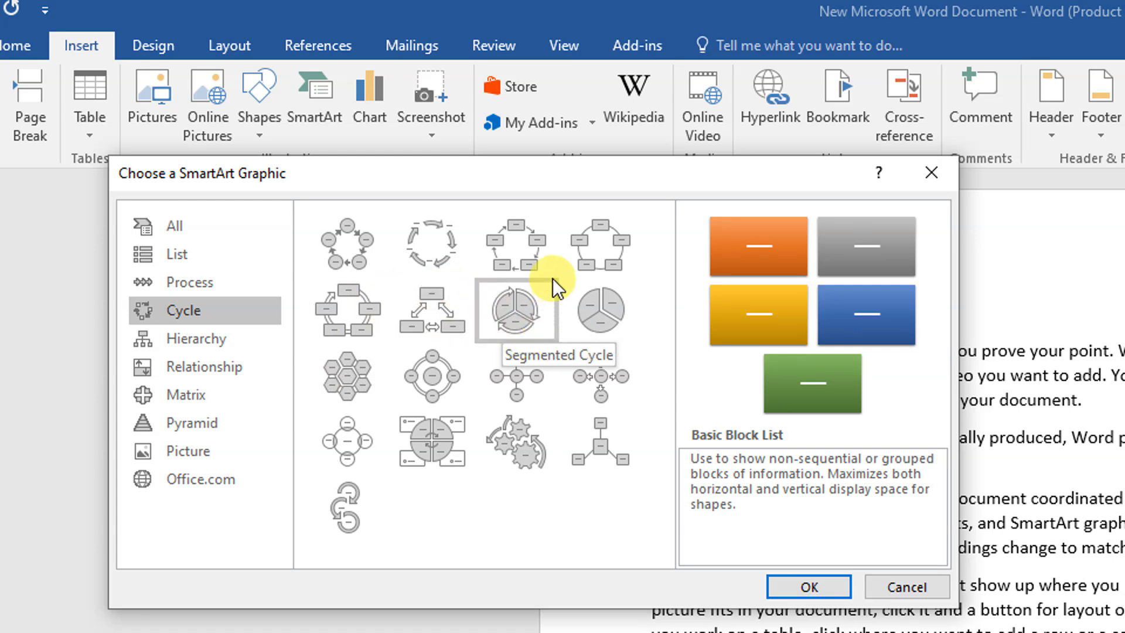
pyautogui.click(360, 247)
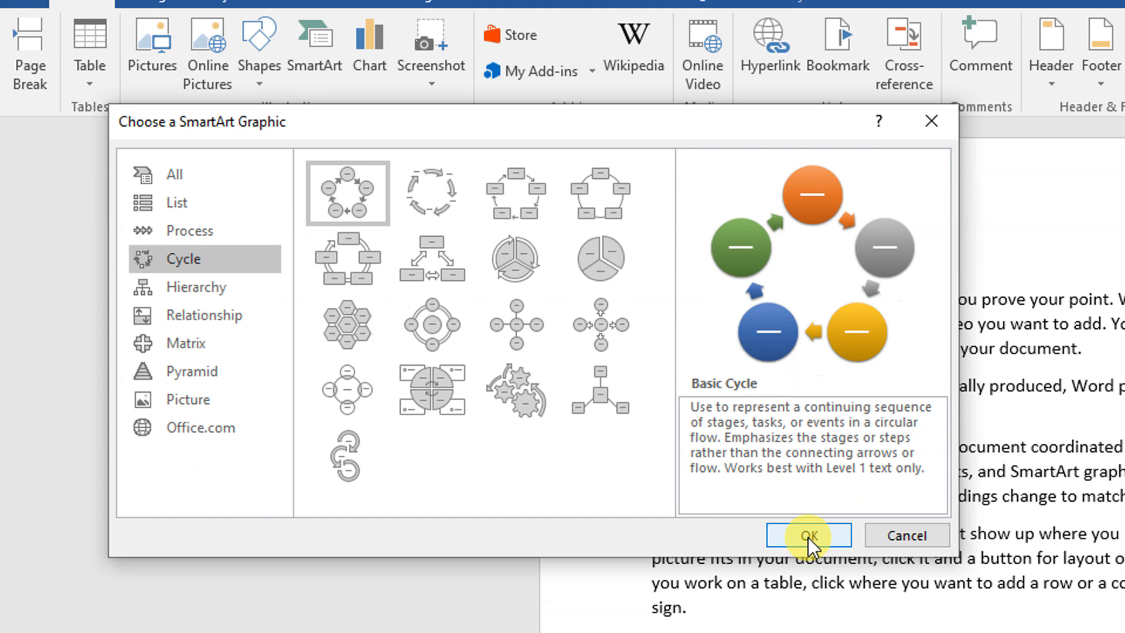
pyautogui.click(807, 588)
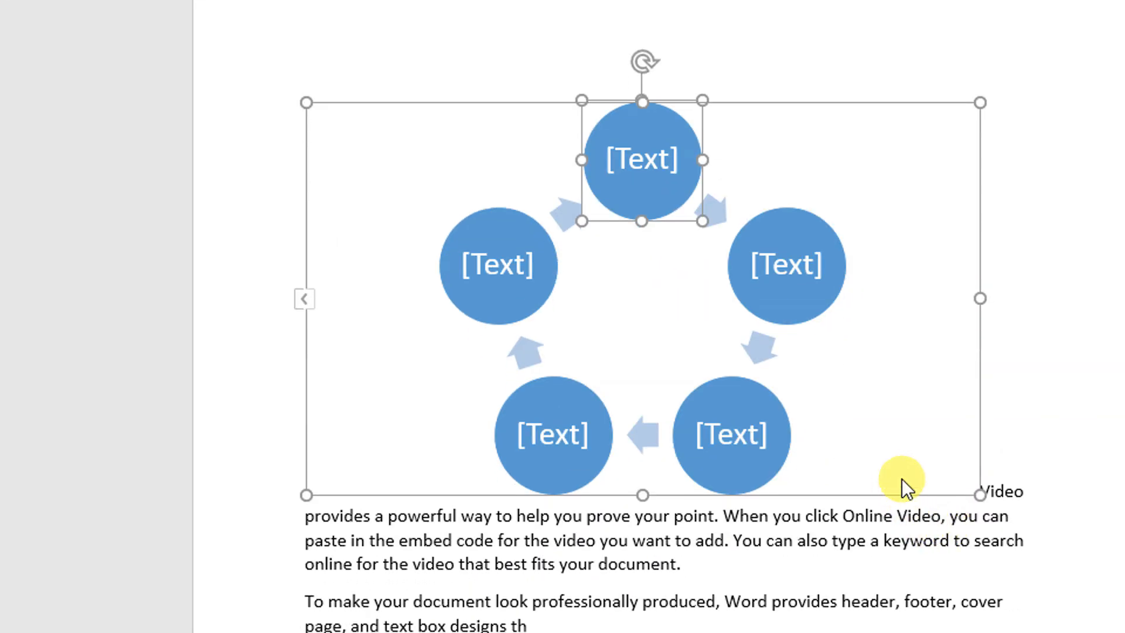
# - Recolor the whole cycle graphic with the first Colorful color variation and show its formatting options
pyautogui.click(823, 105)
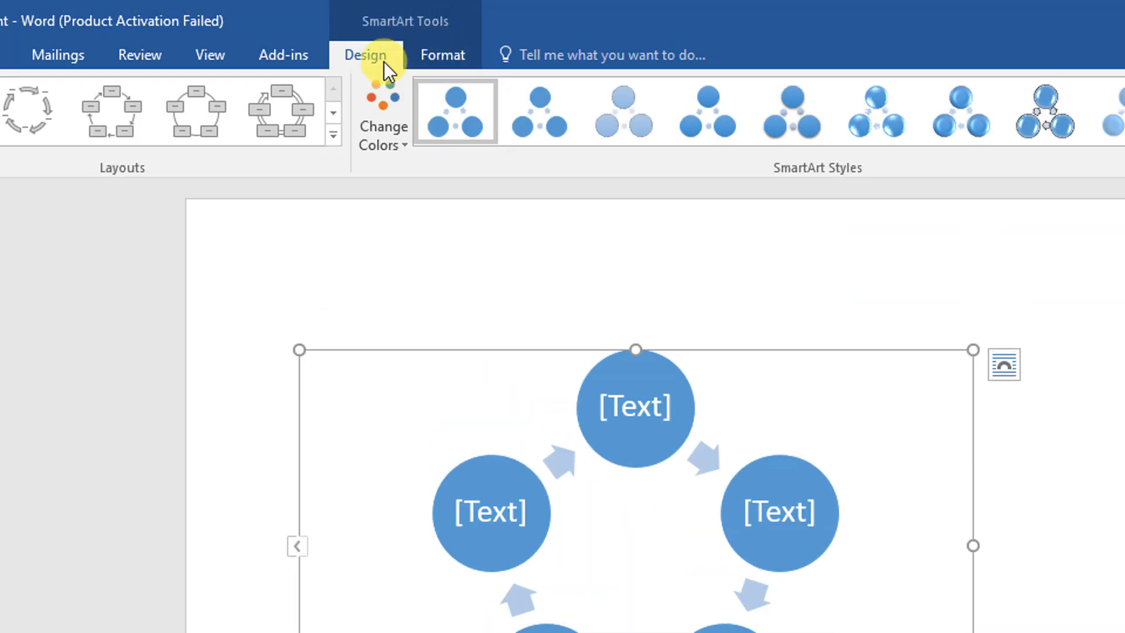
pyautogui.click(402, 135)
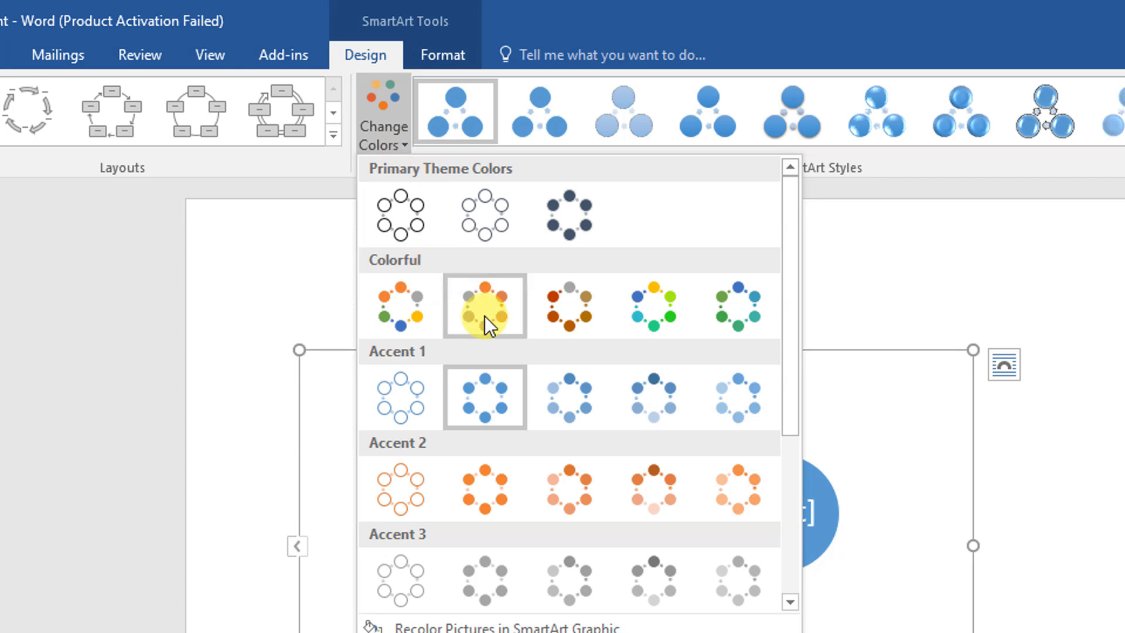
pyautogui.click(412, 336)
pyautogui.click(447, 65)
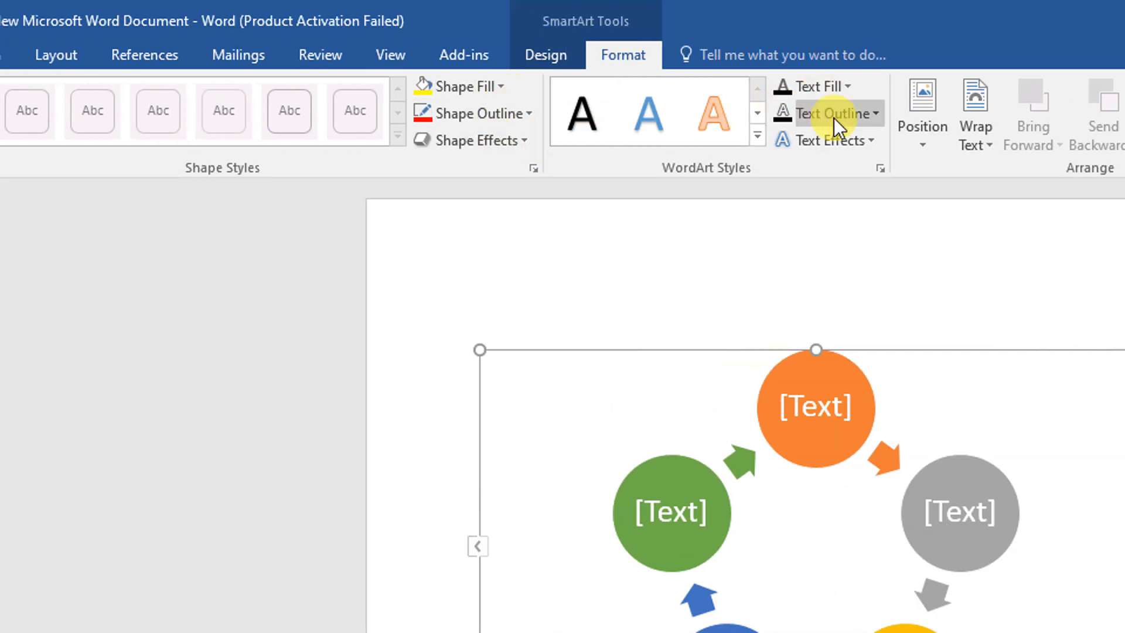
# - Fill in the circles of the cycle graphic, entering the text aa in the orange and green circles
pyautogui.click(861, 422)
pyautogui.click(945, 484)
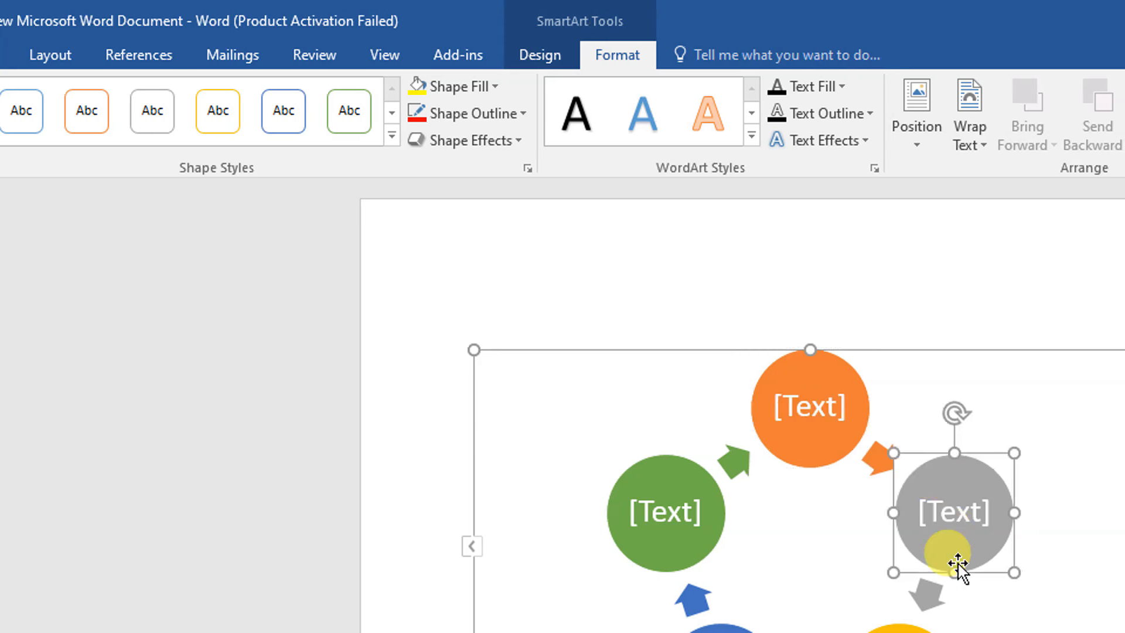
pyautogui.click(929, 632)
pyautogui.click(774, 632)
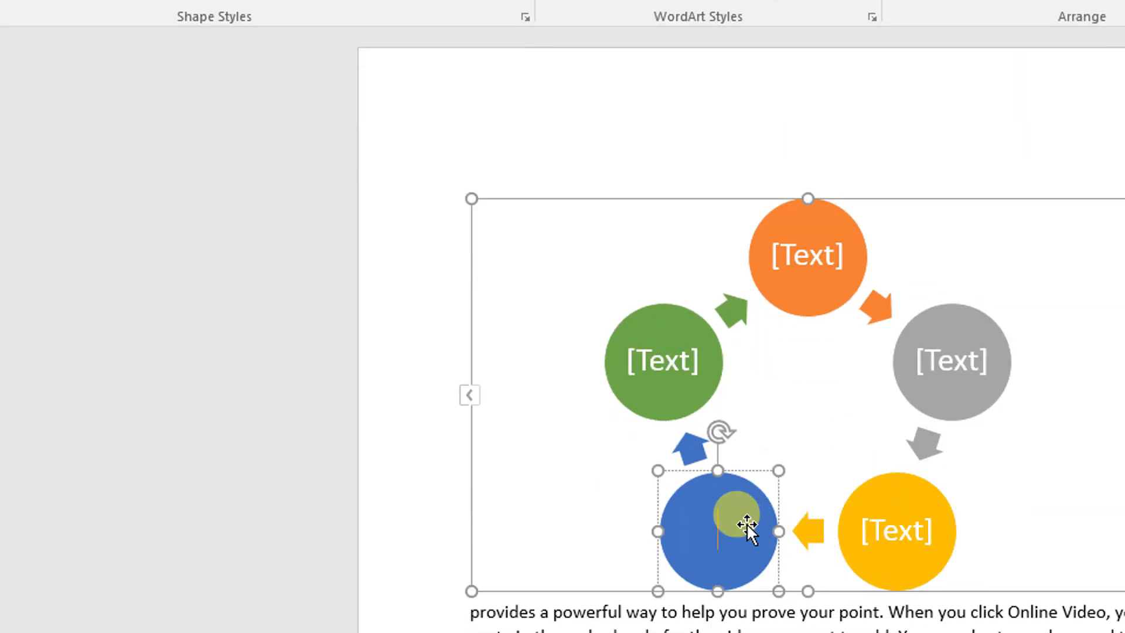
pyautogui.click(665, 372)
pyautogui.click(808, 254)
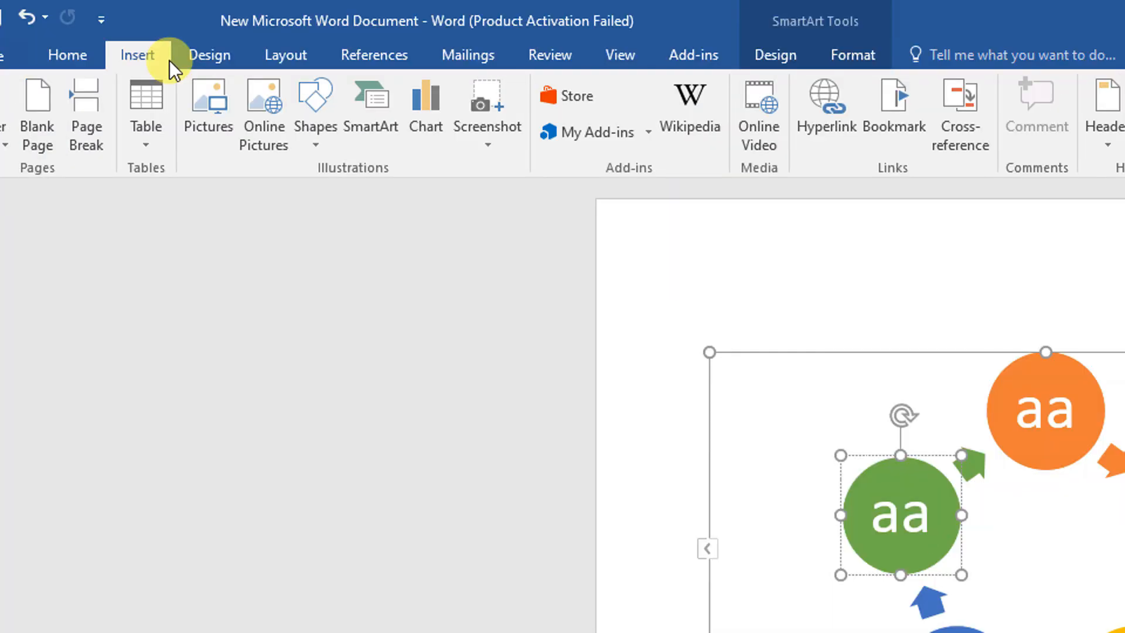
# - Look through the available chart types for a new chart, including Column, Line, Pie and Bar
pyautogui.click(430, 125)
pyautogui.click(783, 440)
pyautogui.click(782, 469)
pyautogui.click(785, 438)
pyautogui.click(790, 426)
pyautogui.click(789, 437)
pyautogui.click(792, 427)
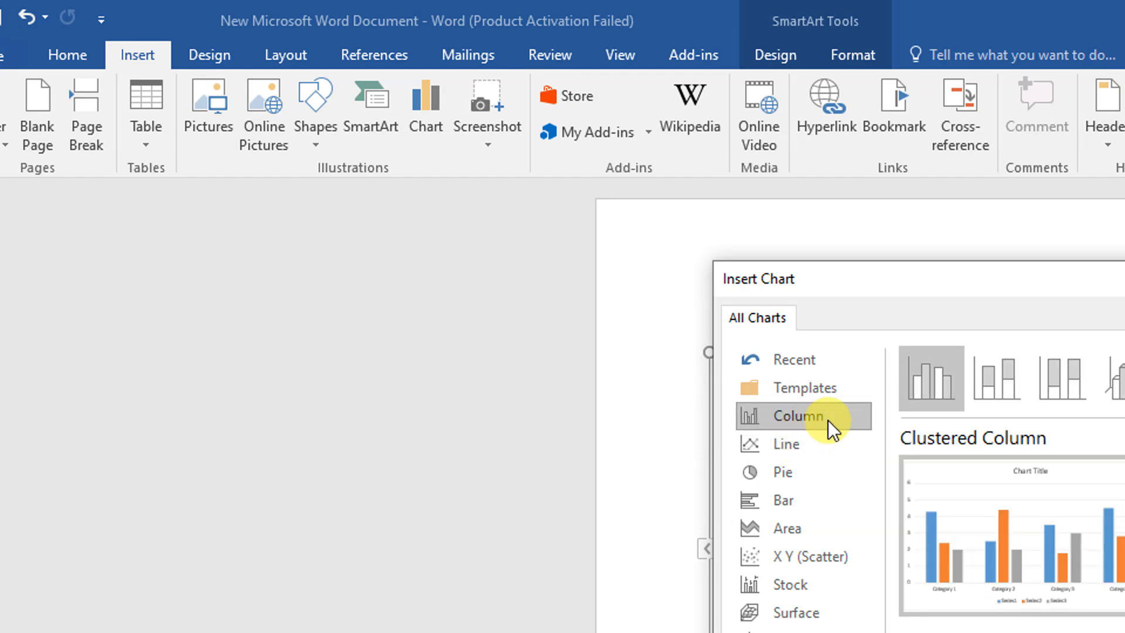
pyautogui.click(806, 443)
pyautogui.click(800, 469)
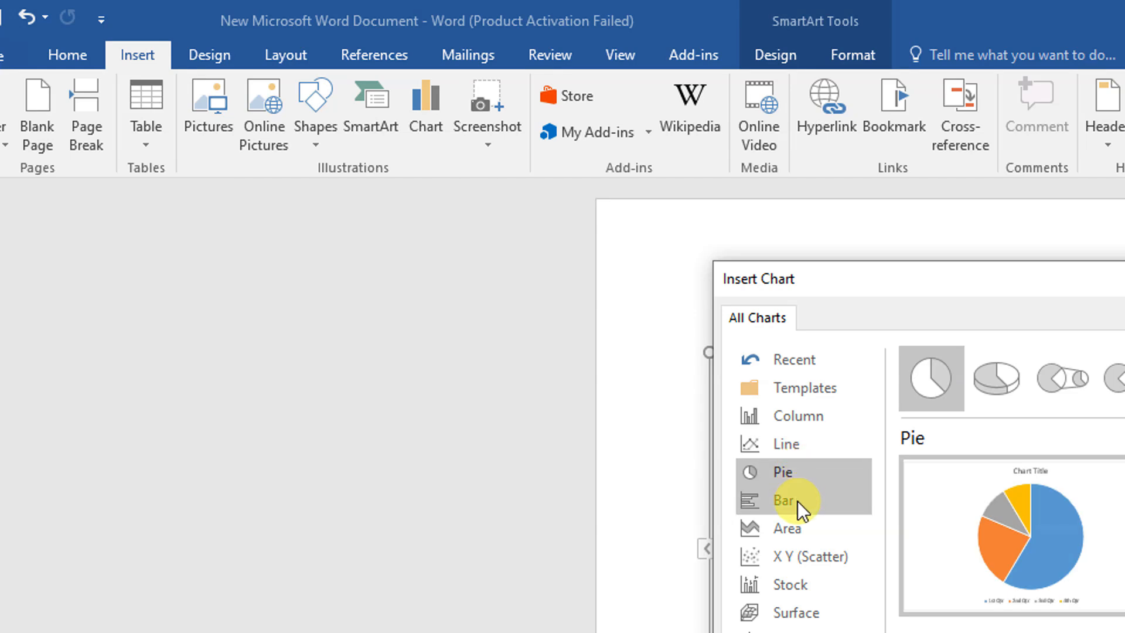
pyautogui.click(796, 501)
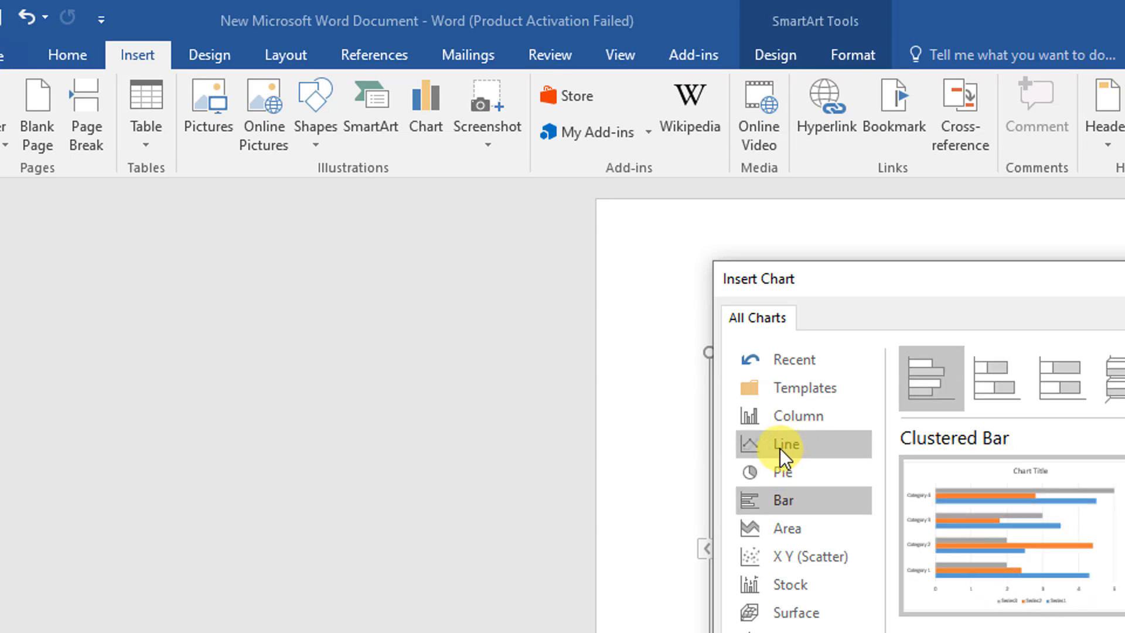
# - Insert a 3-D Pie chart into the document
pyautogui.click(786, 469)
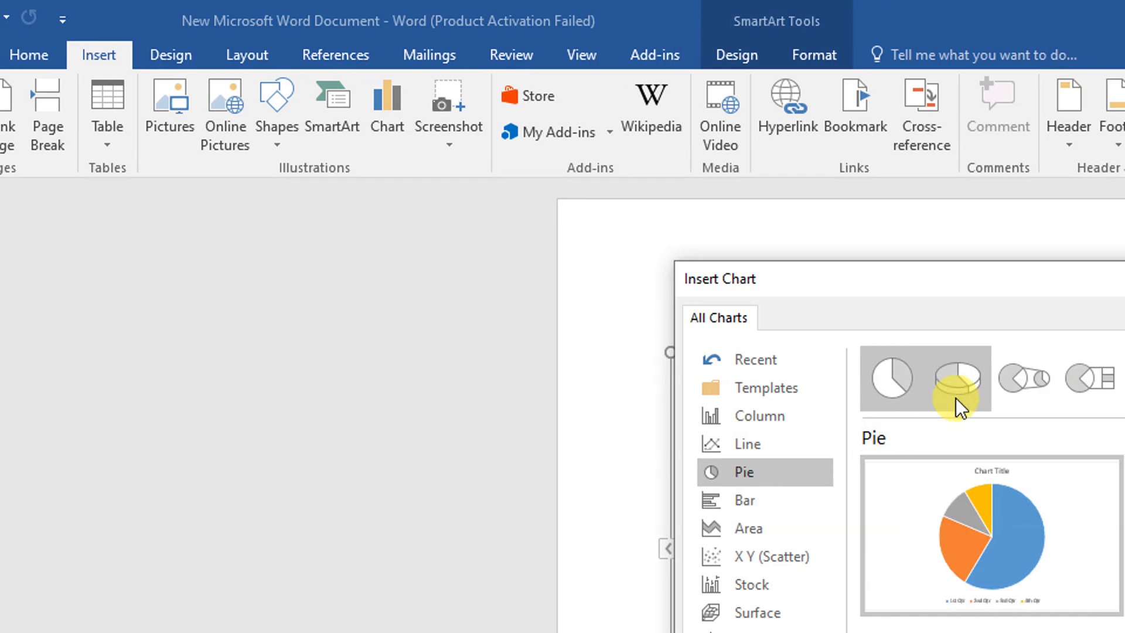
pyautogui.click(955, 392)
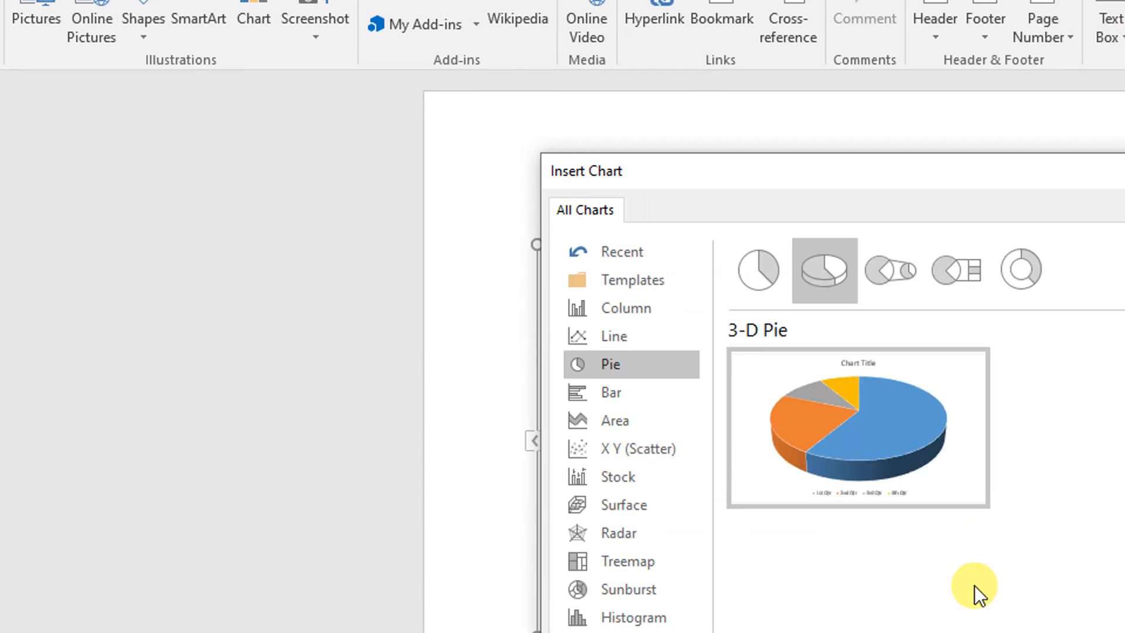
pyautogui.click(972, 571)
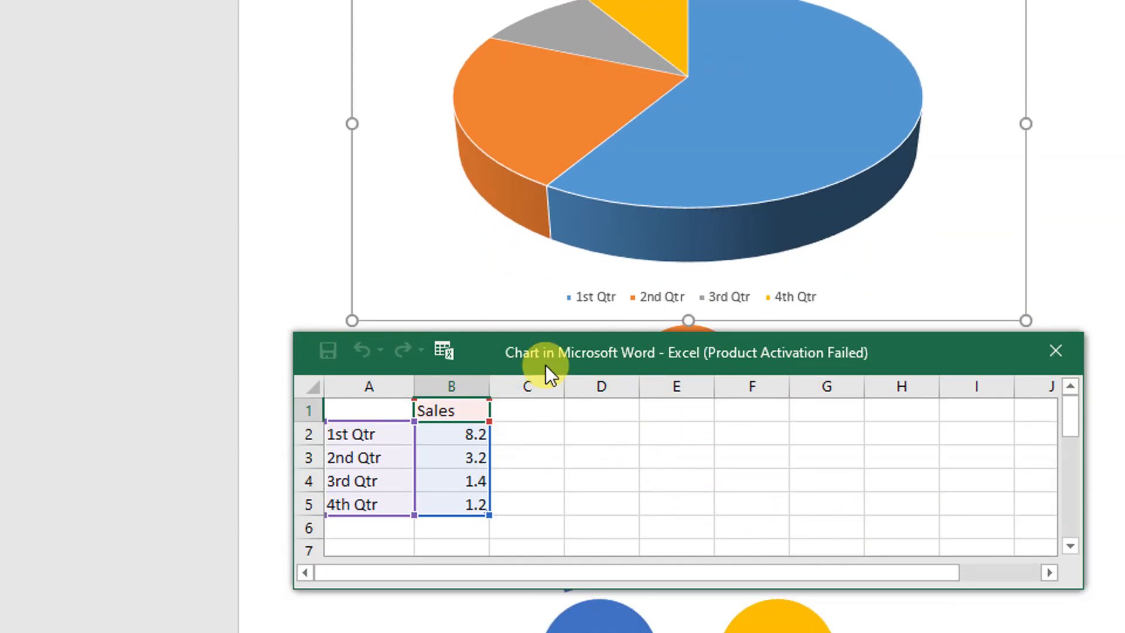
# - Set the 3rd Qtr sales value to 3.5 in the pie chart's data sheet
pyautogui.moveTo(572, 343); pyautogui.dragTo(571, 270)
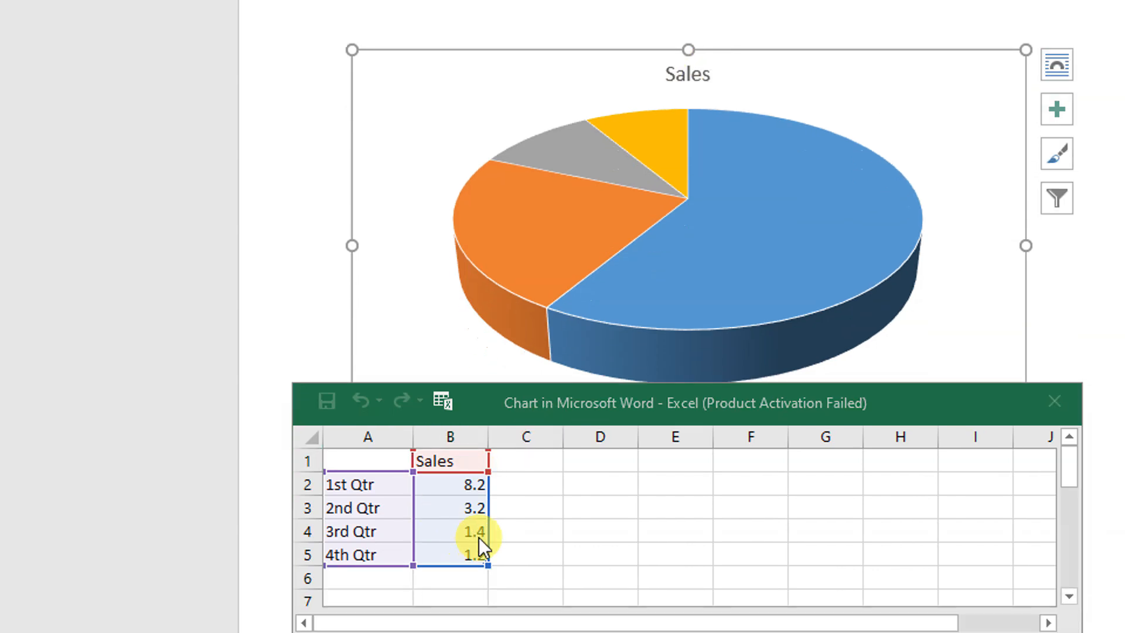
pyautogui.click(476, 532)
pyautogui.write('3.5')
pyautogui.press('Return')
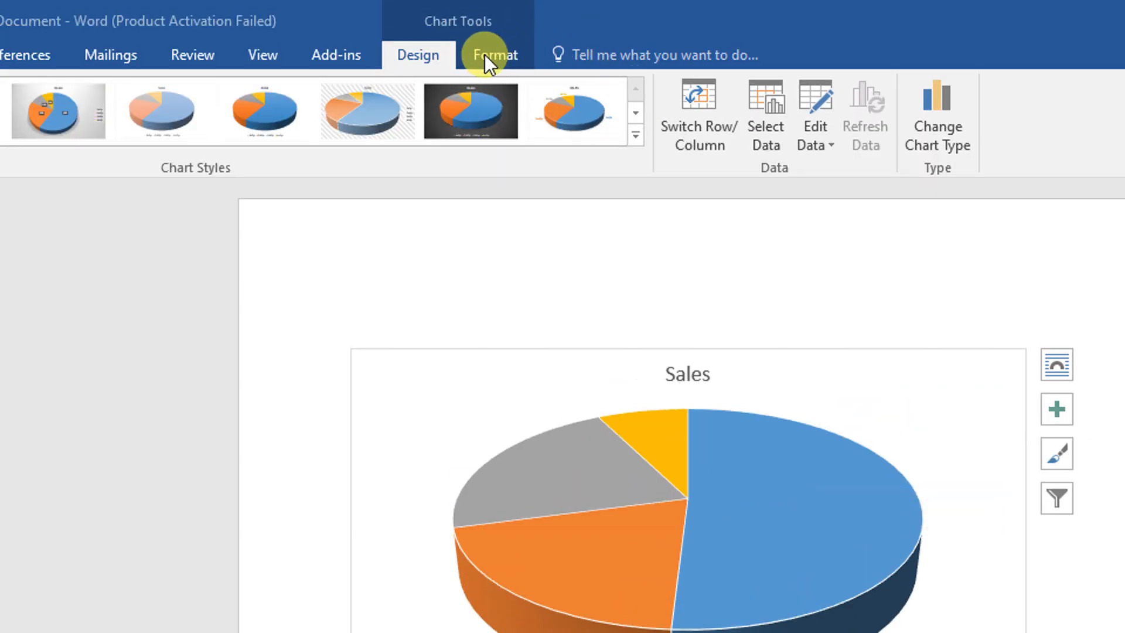
# - Try different chart styles on the Sales pie chart, including the dark-background and the hatched-background styles
pyautogui.click(484, 18)
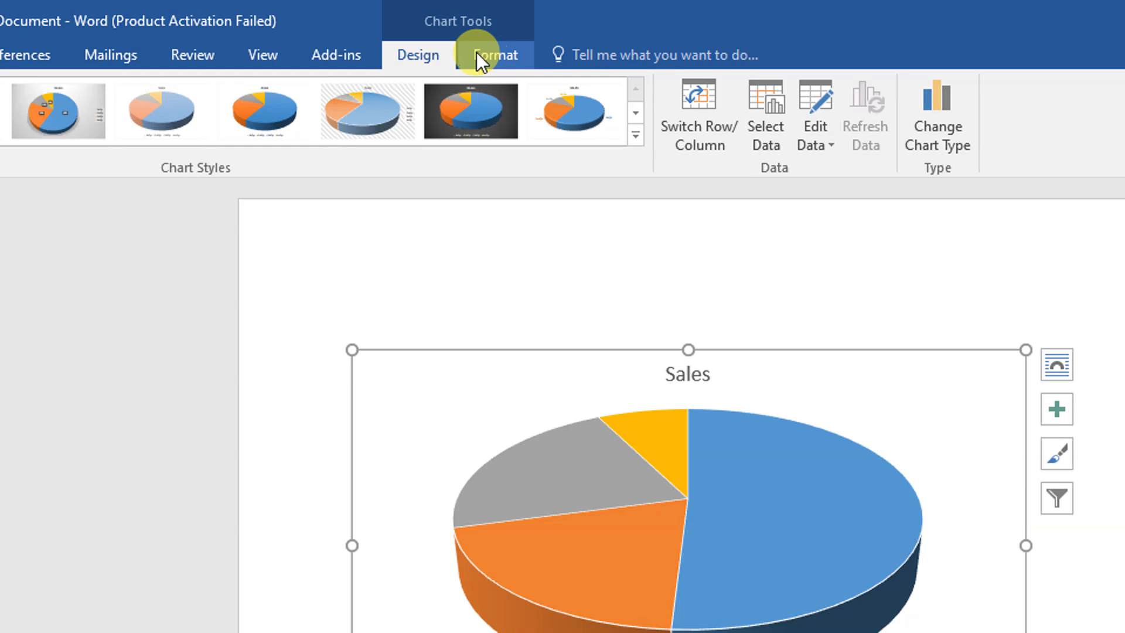
pyautogui.click(551, 126)
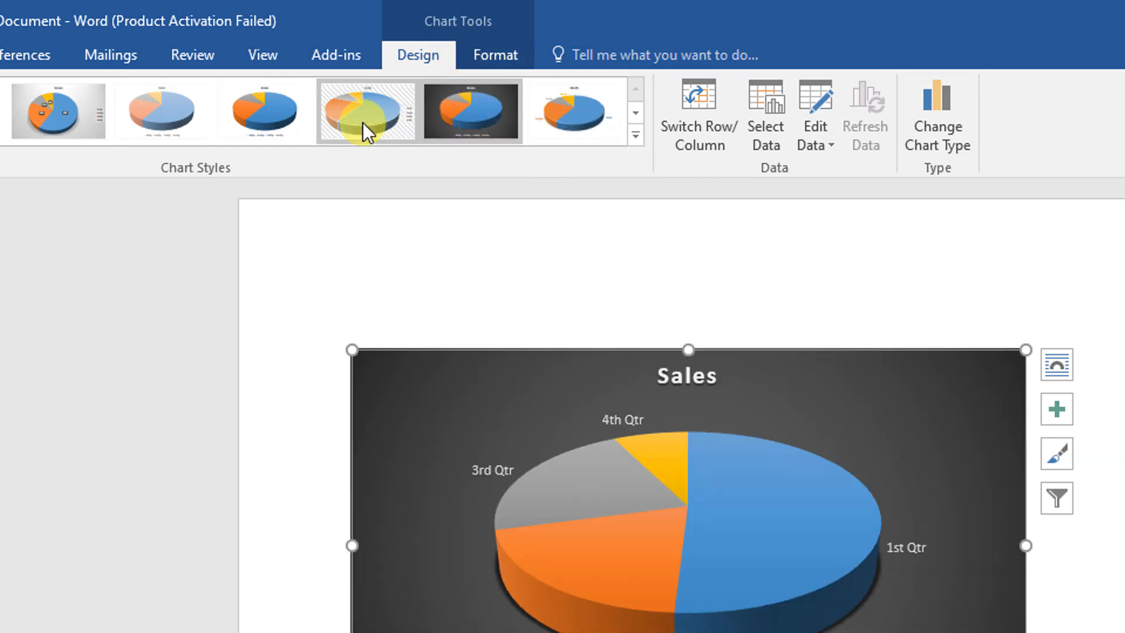
pyautogui.click(375, 126)
pyautogui.click(568, 128)
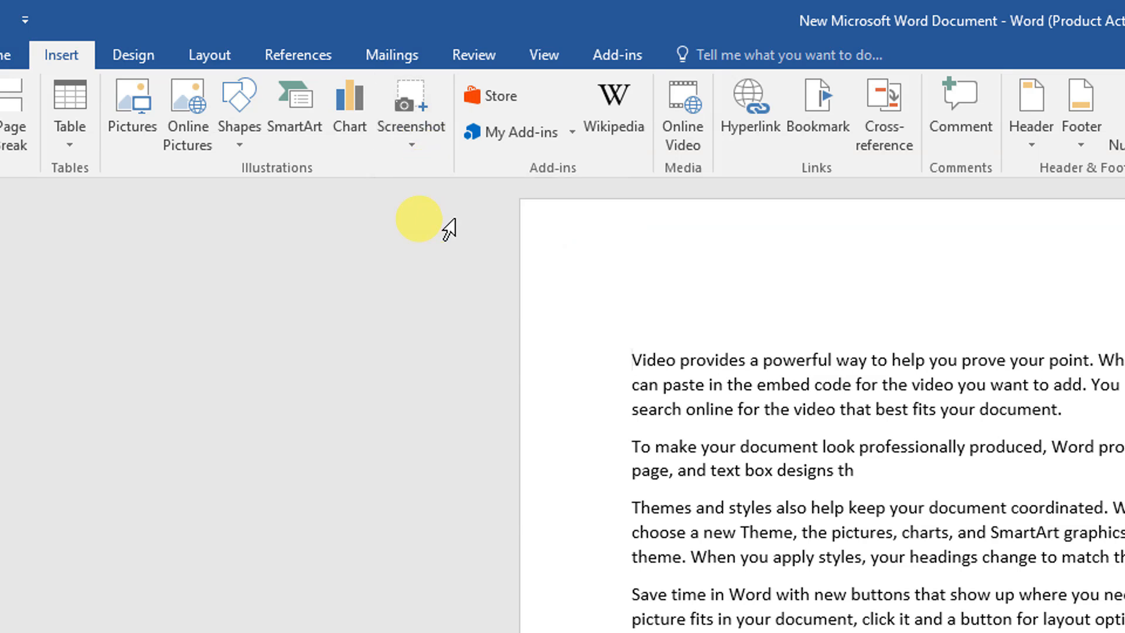
# - Insert a screen clipping of the Windows logo on the desktop wallpaper at the start of the document
pyautogui.click(413, 145)
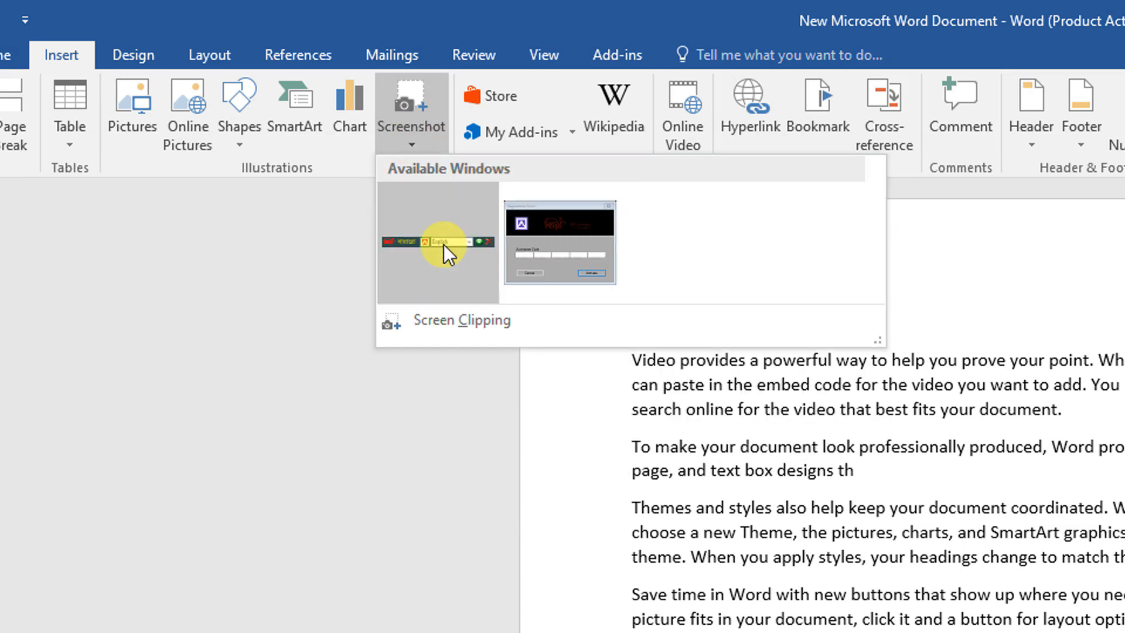
pyautogui.click(446, 329)
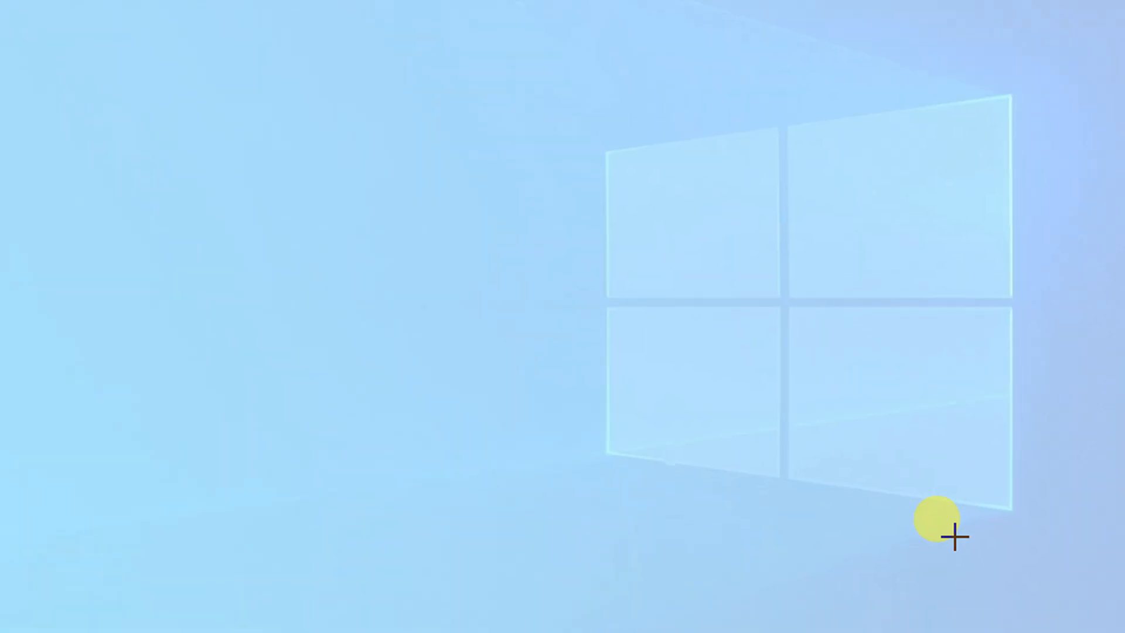
pyautogui.moveTo(526, 54); pyautogui.dragTo(743, 277)
pyautogui.moveTo(742, 319); pyautogui.dragTo(1069, 607)
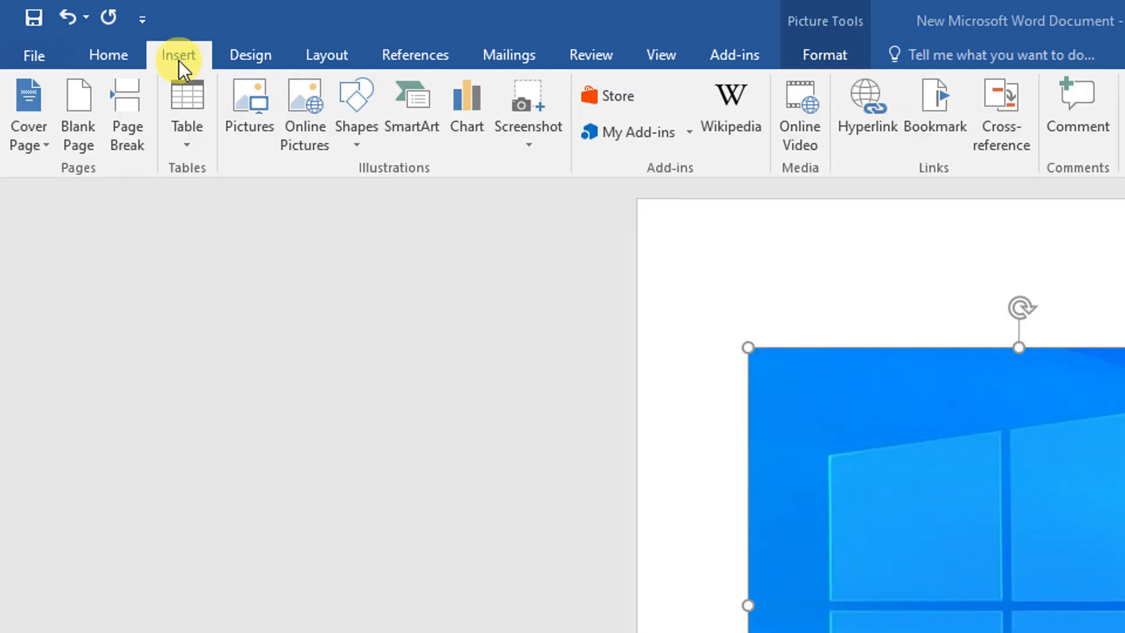
pyautogui.click(178, 58)
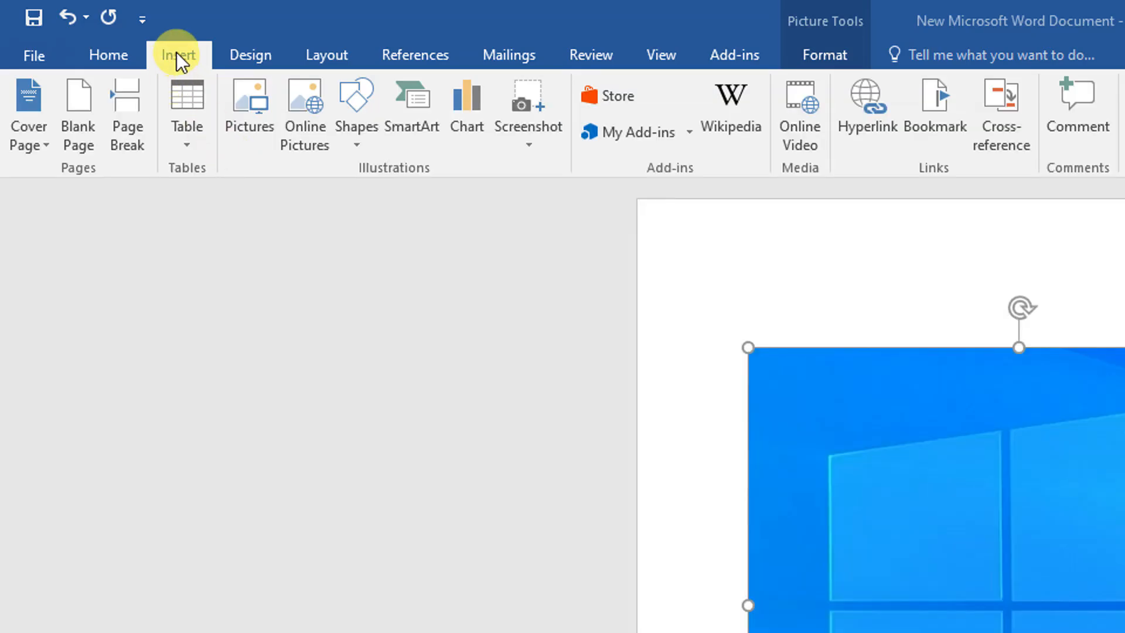